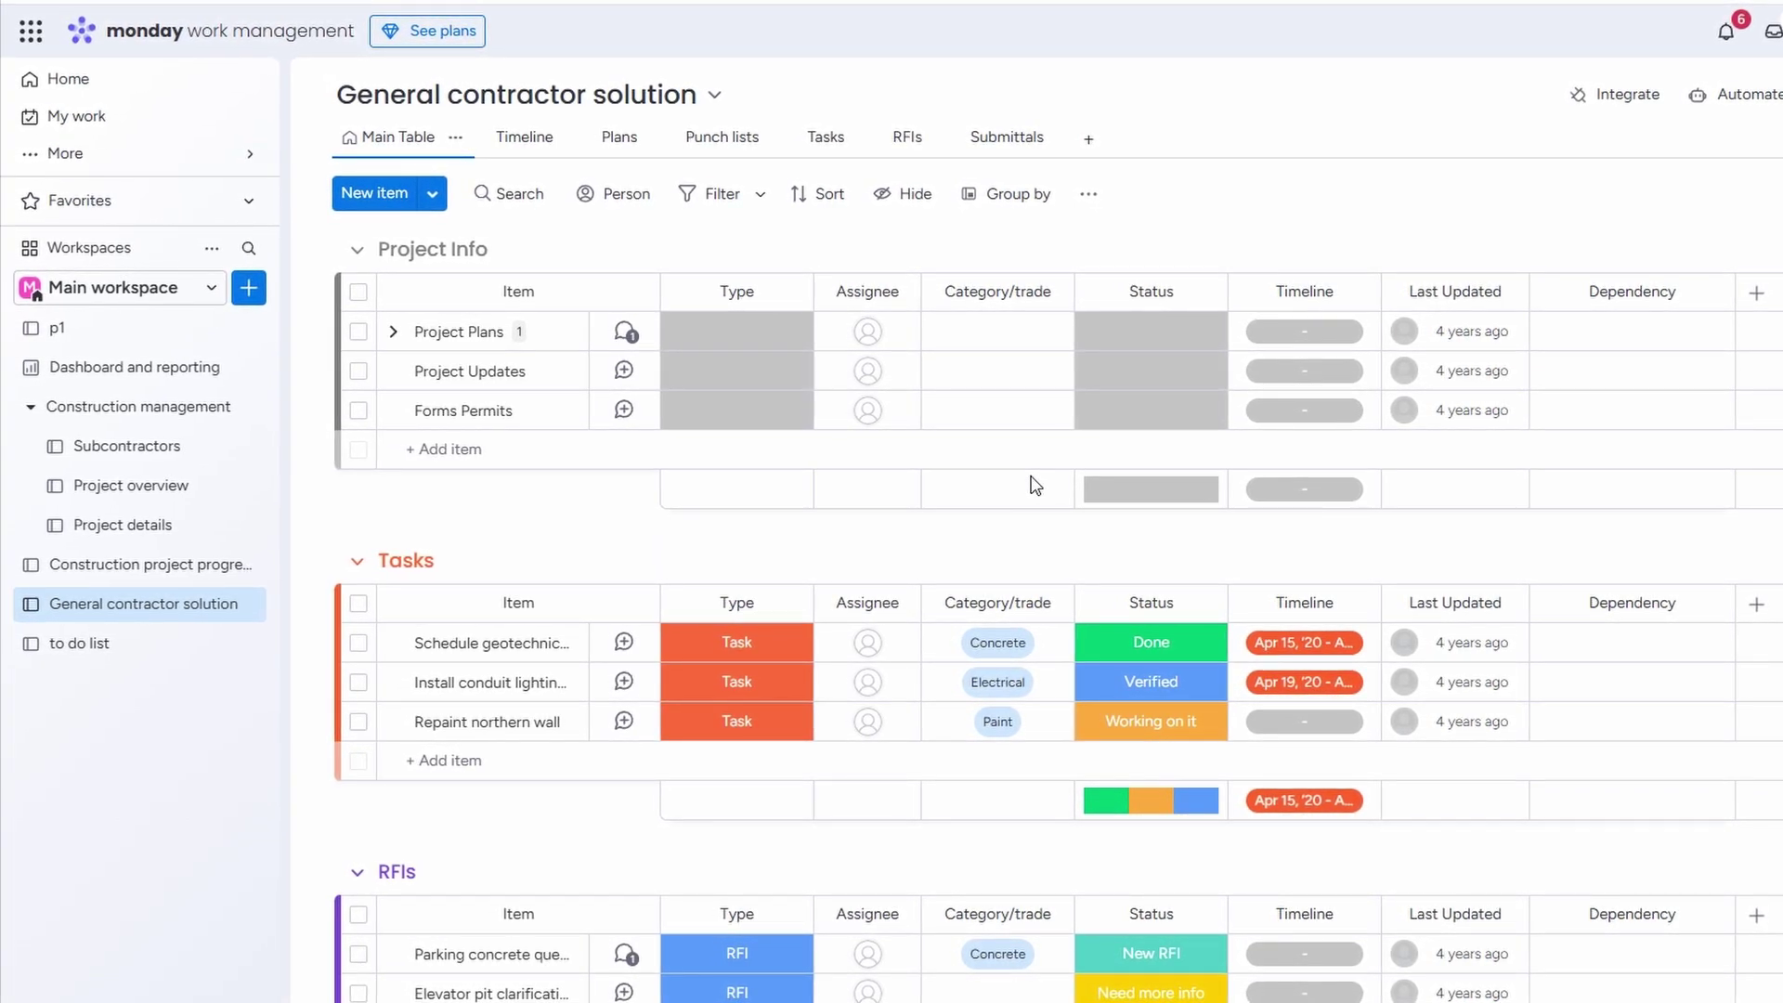
# Create a board called New Board in the Main workspace and add a Kanban view to it.
pyautogui.click(249, 291)
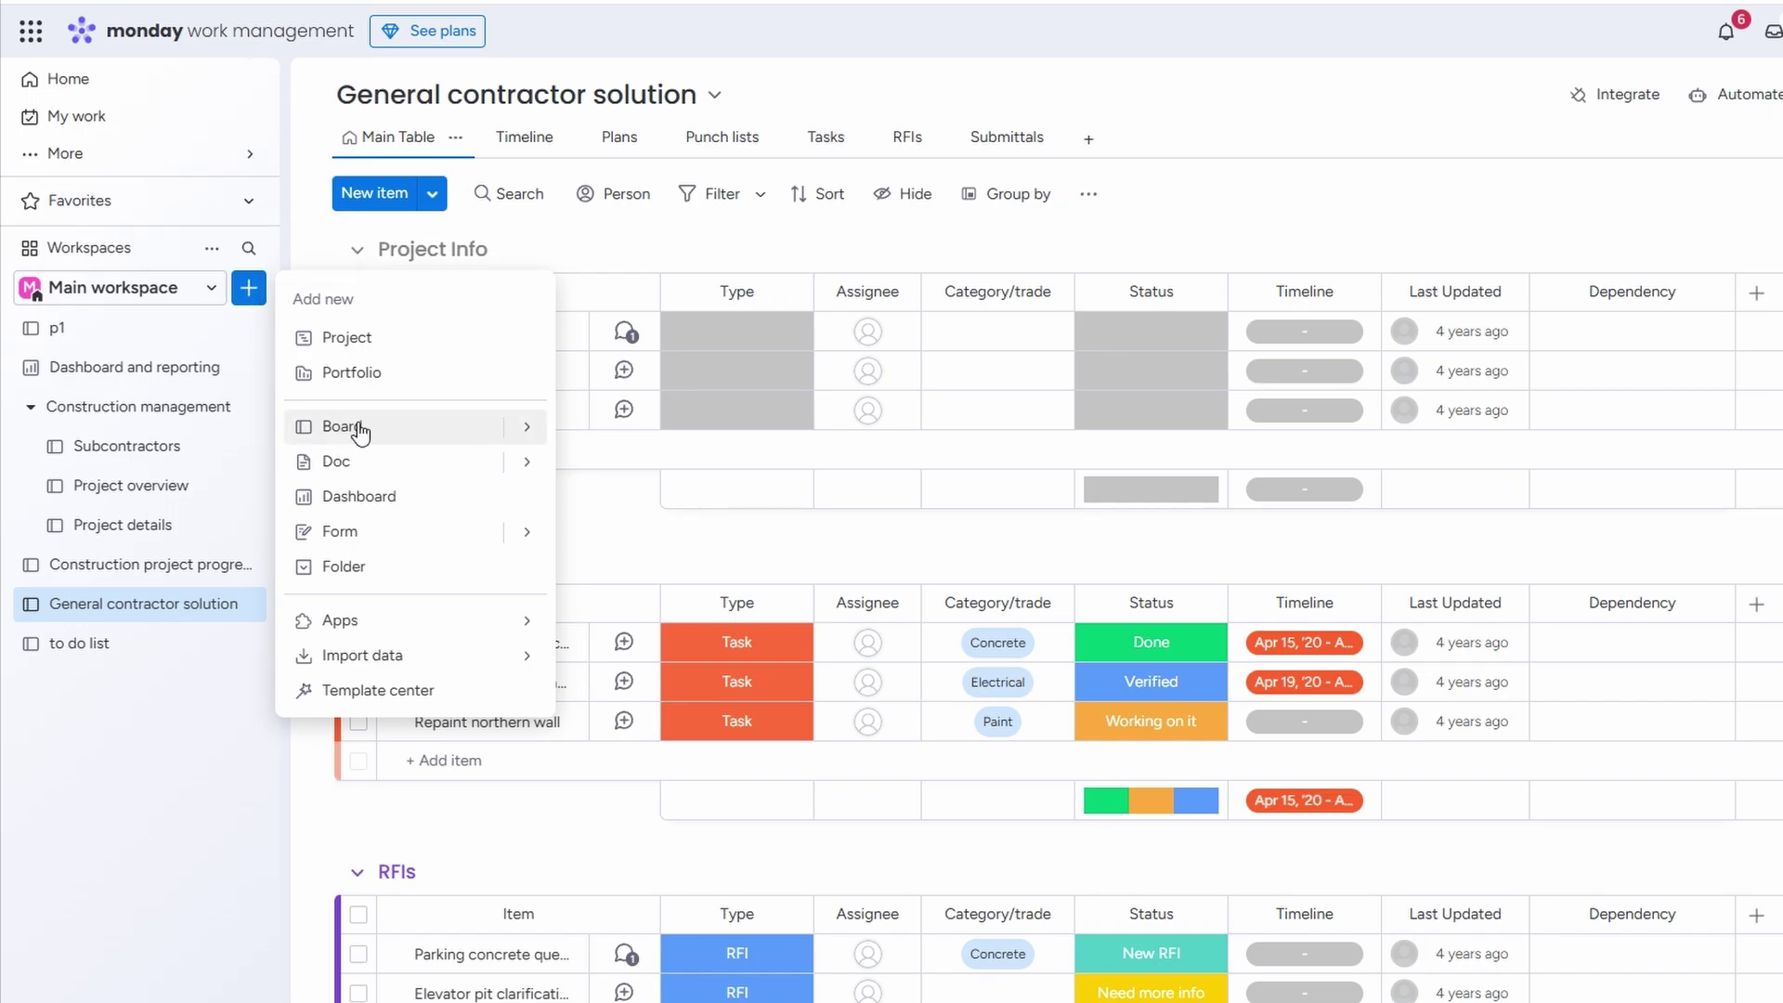
pyautogui.moveTo(547, 443)
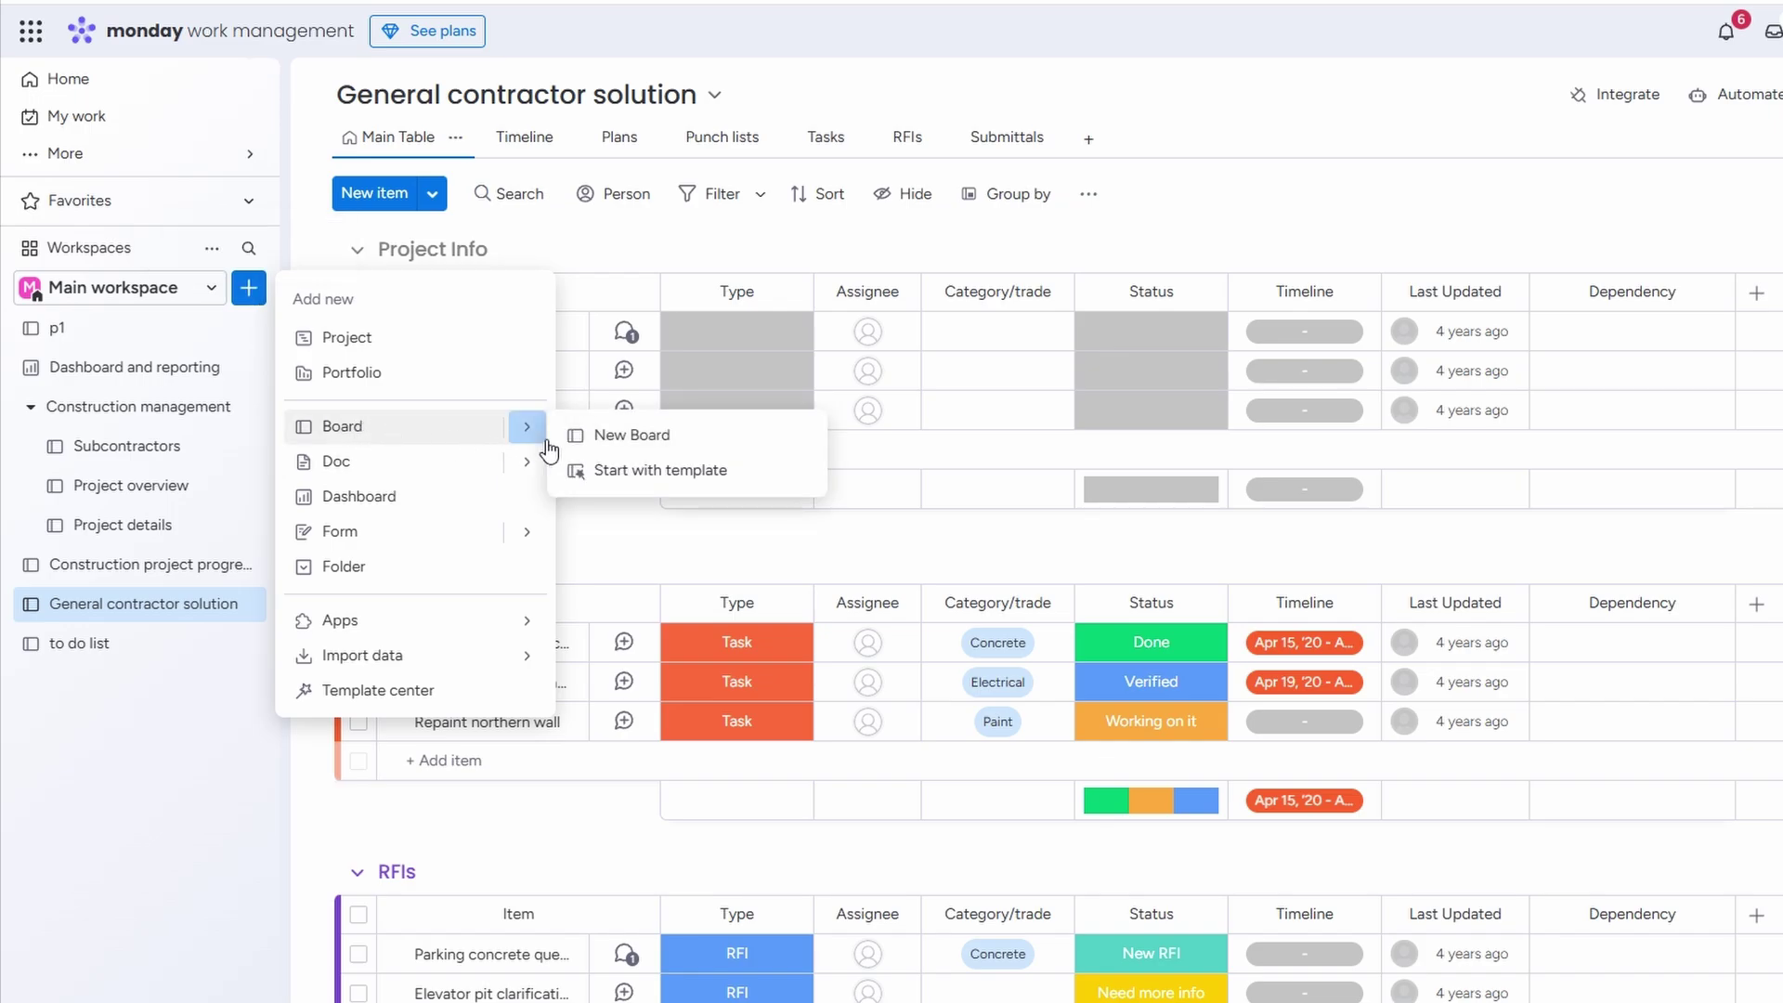
pyautogui.click(603, 442)
pyautogui.press('Return')
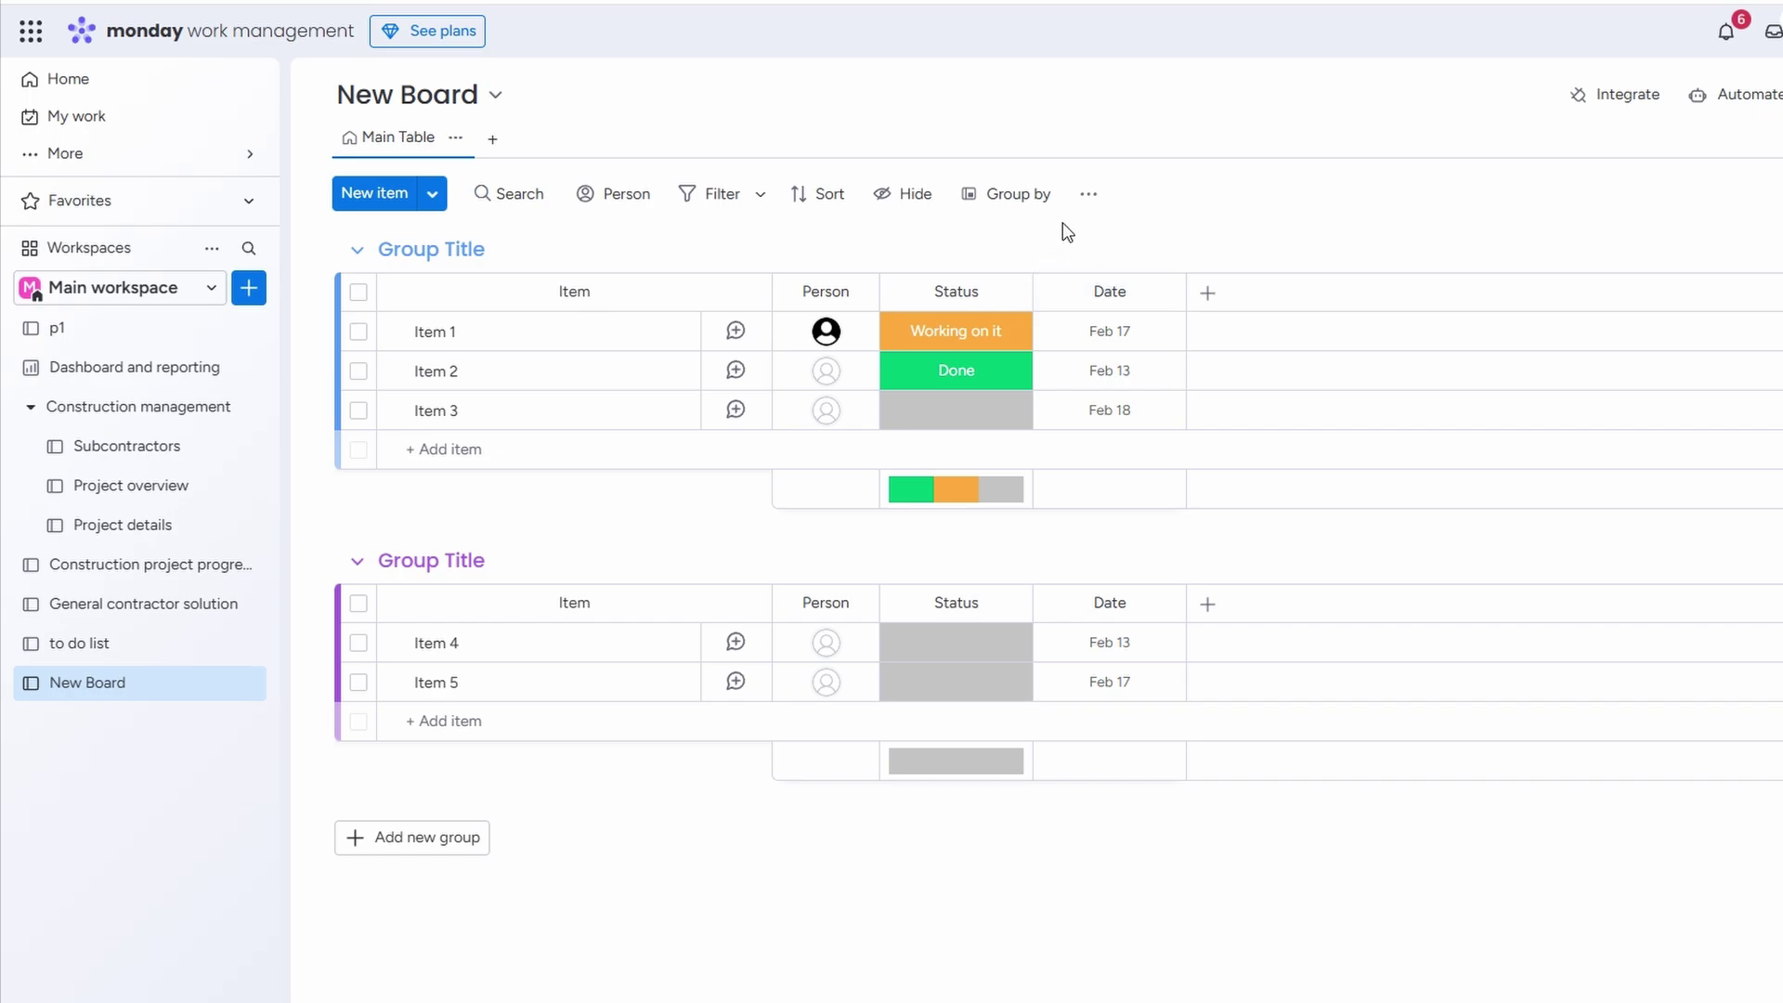
pyautogui.click(497, 142)
pyautogui.click(575, 359)
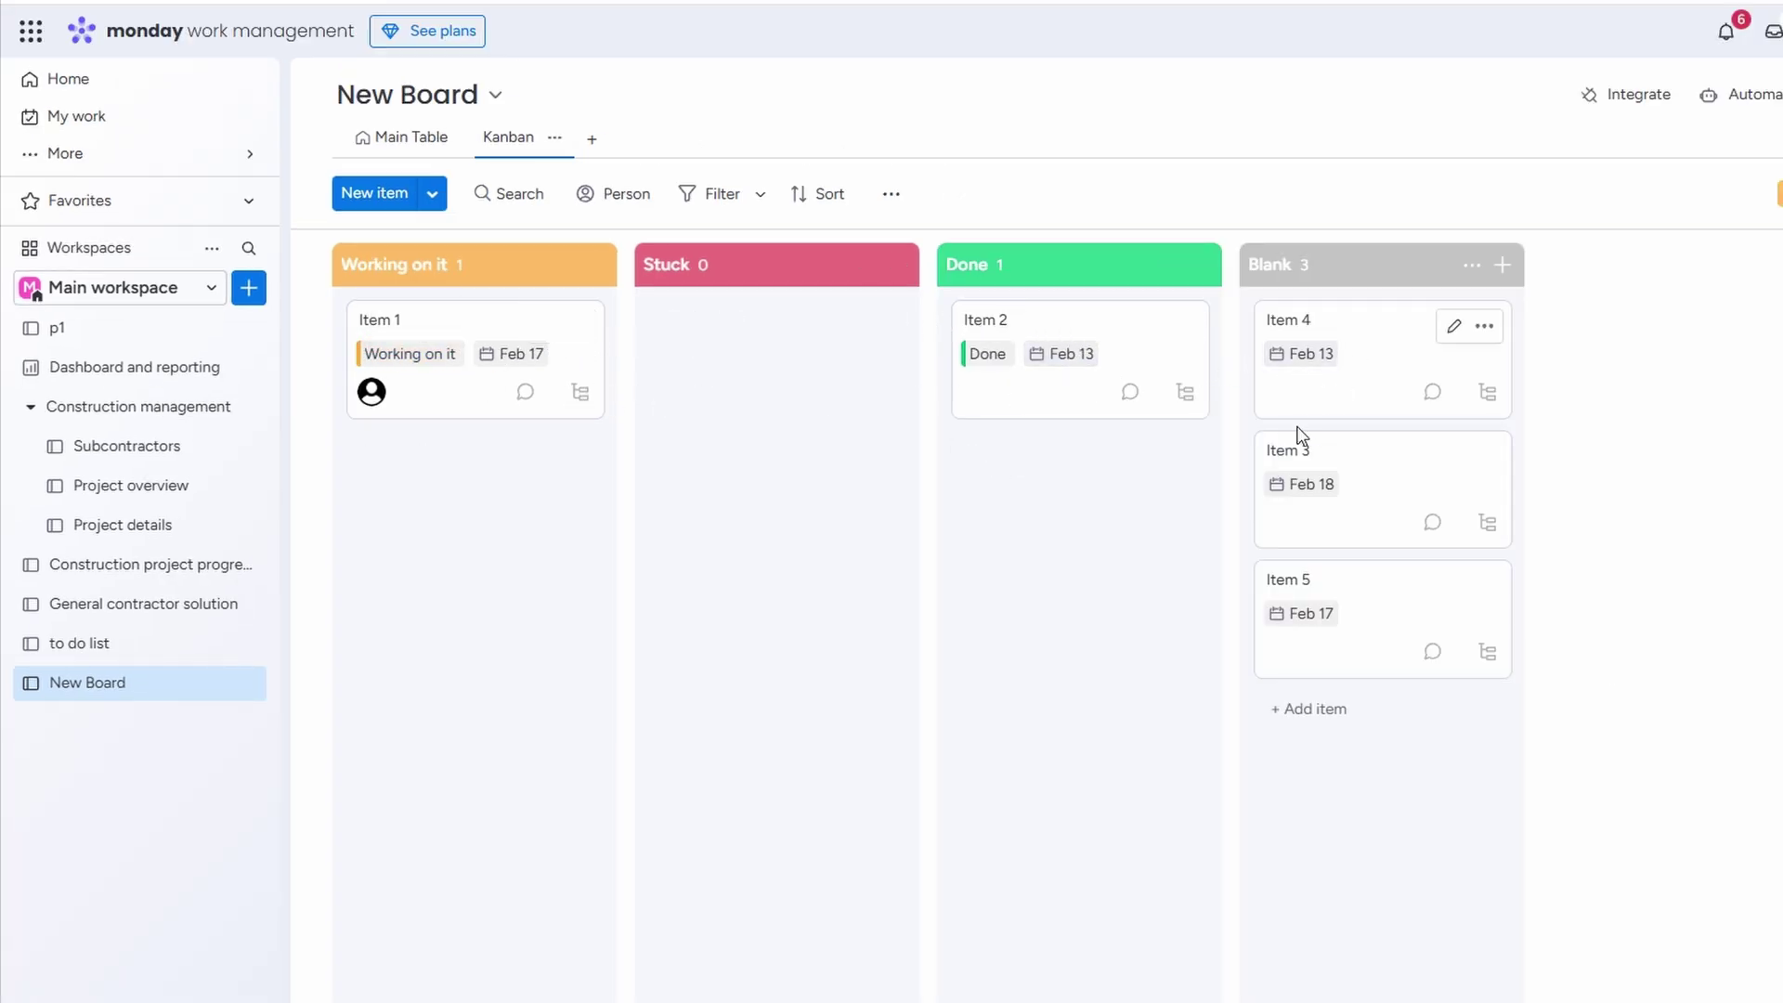
# Add a card named Item 6 to the Stuck column of the Kanban view.
pyautogui.click(687, 318)
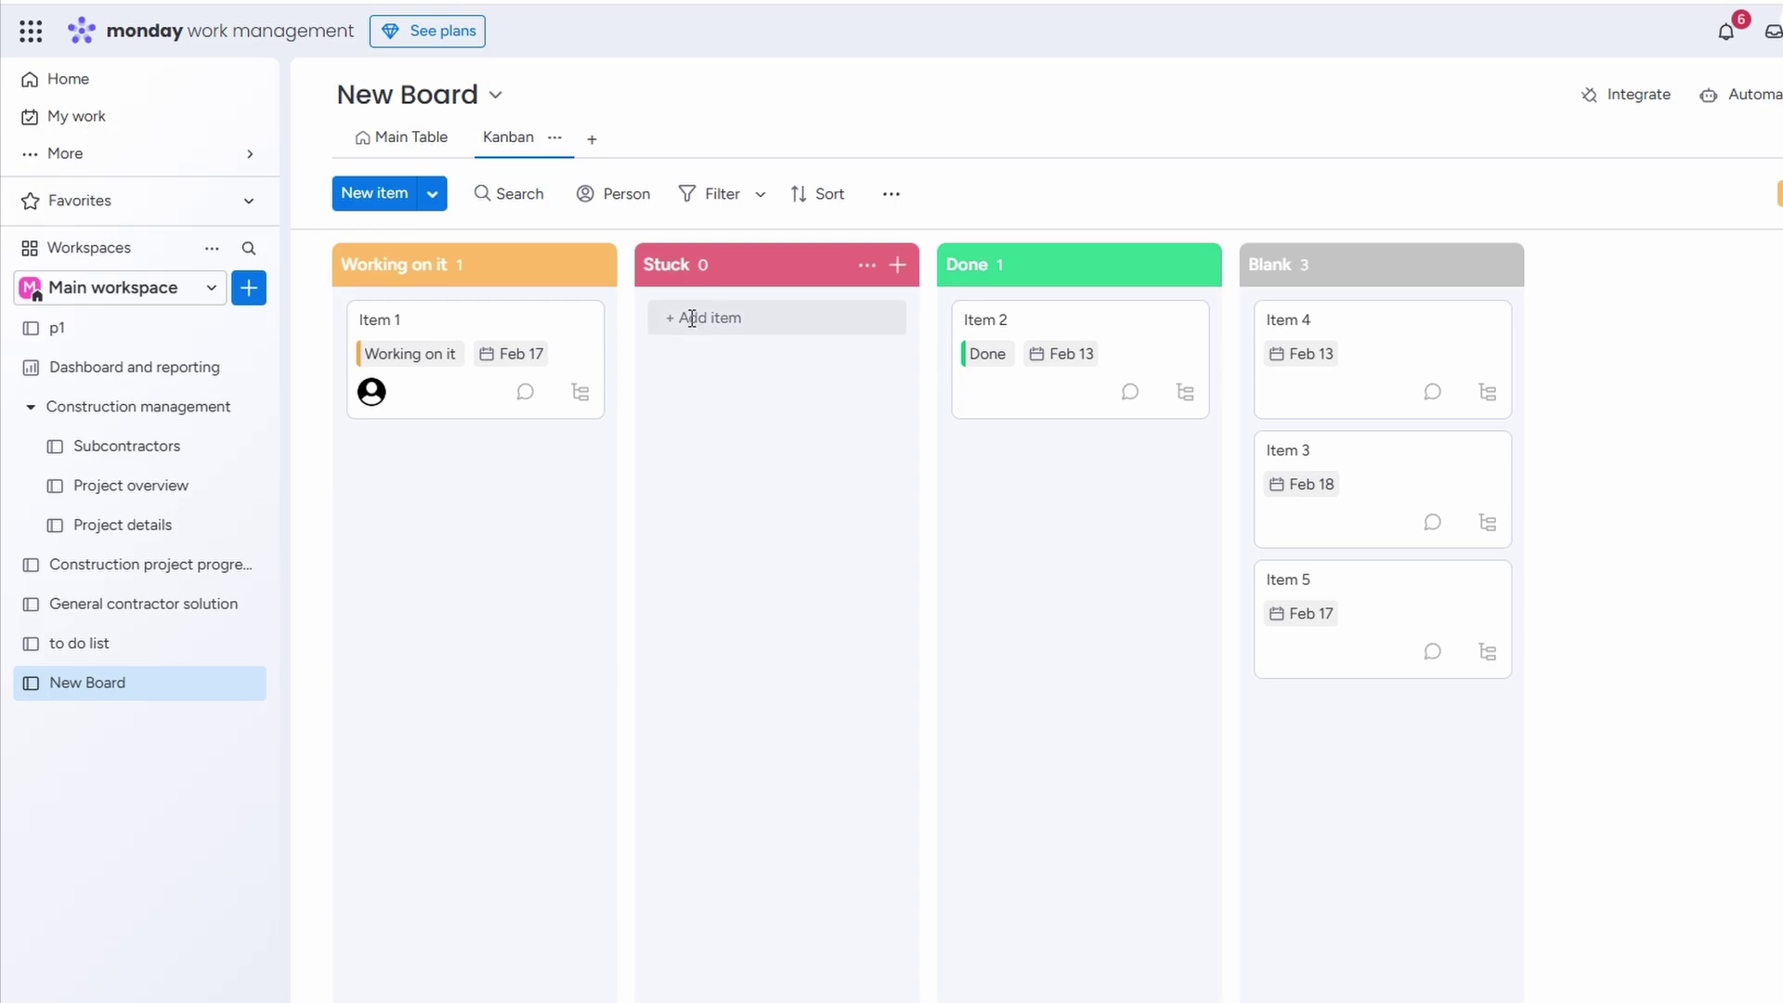
pyautogui.click(740, 321)
pyautogui.write('Item 6')
pyautogui.press('Return')
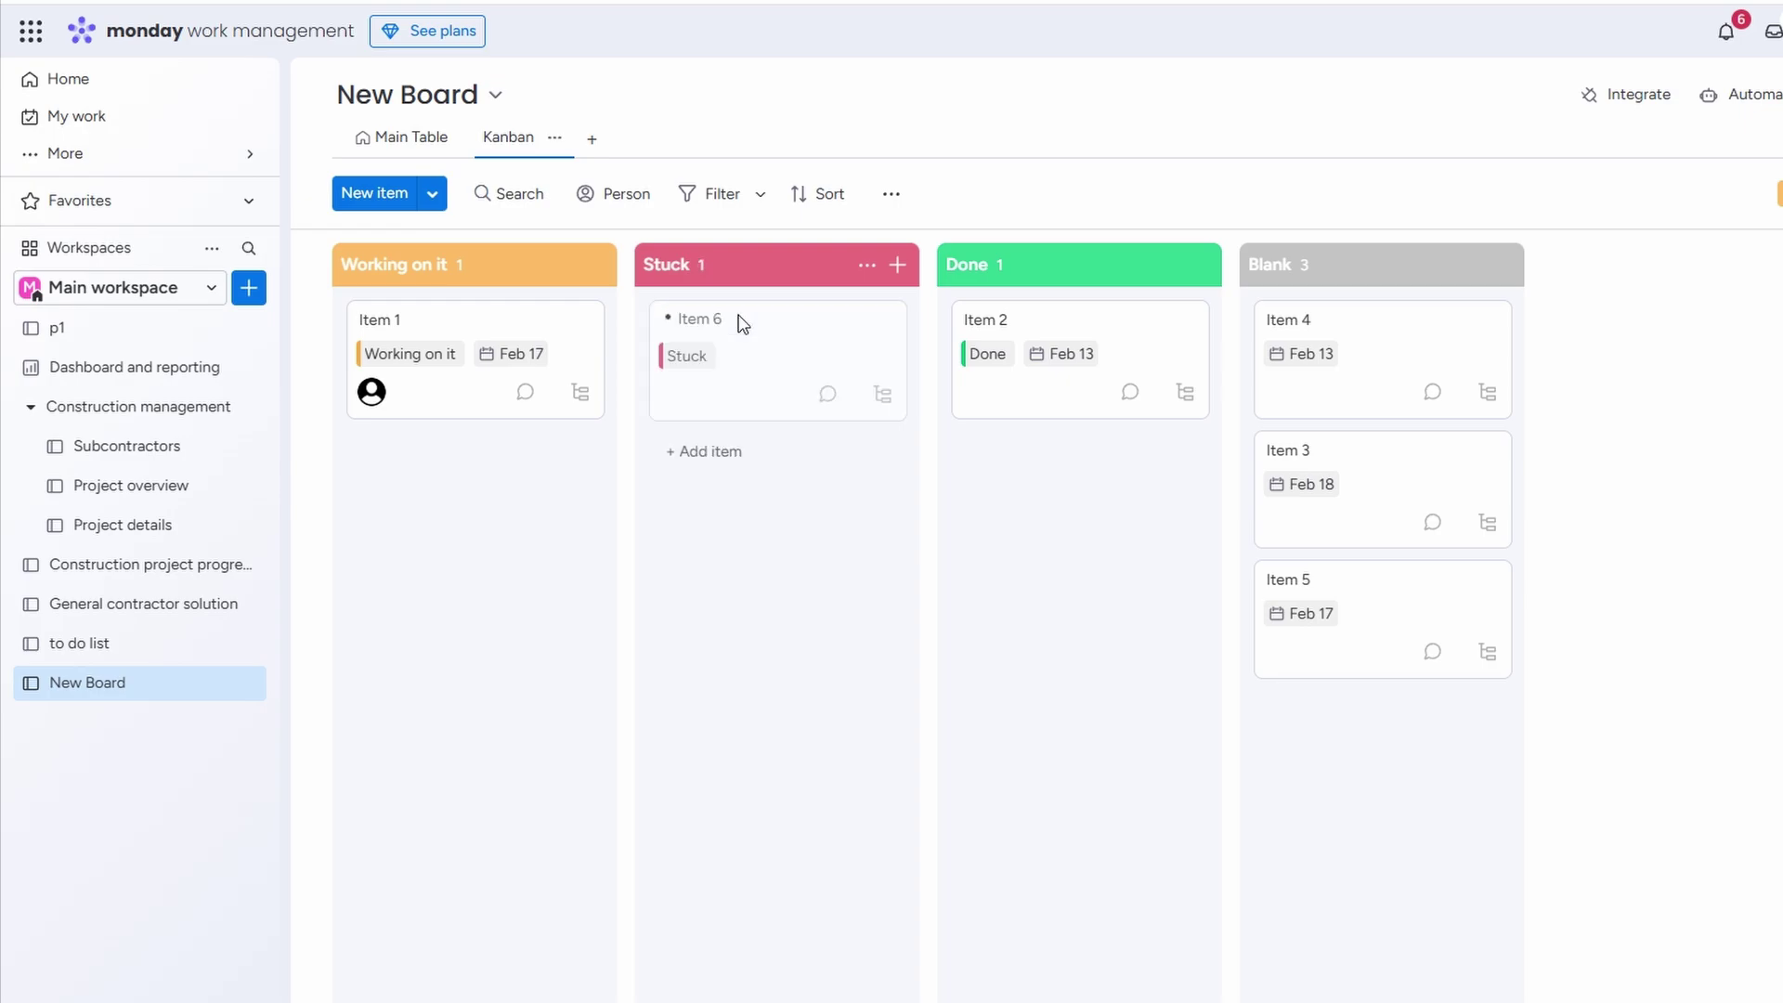
pyautogui.click(736, 320)
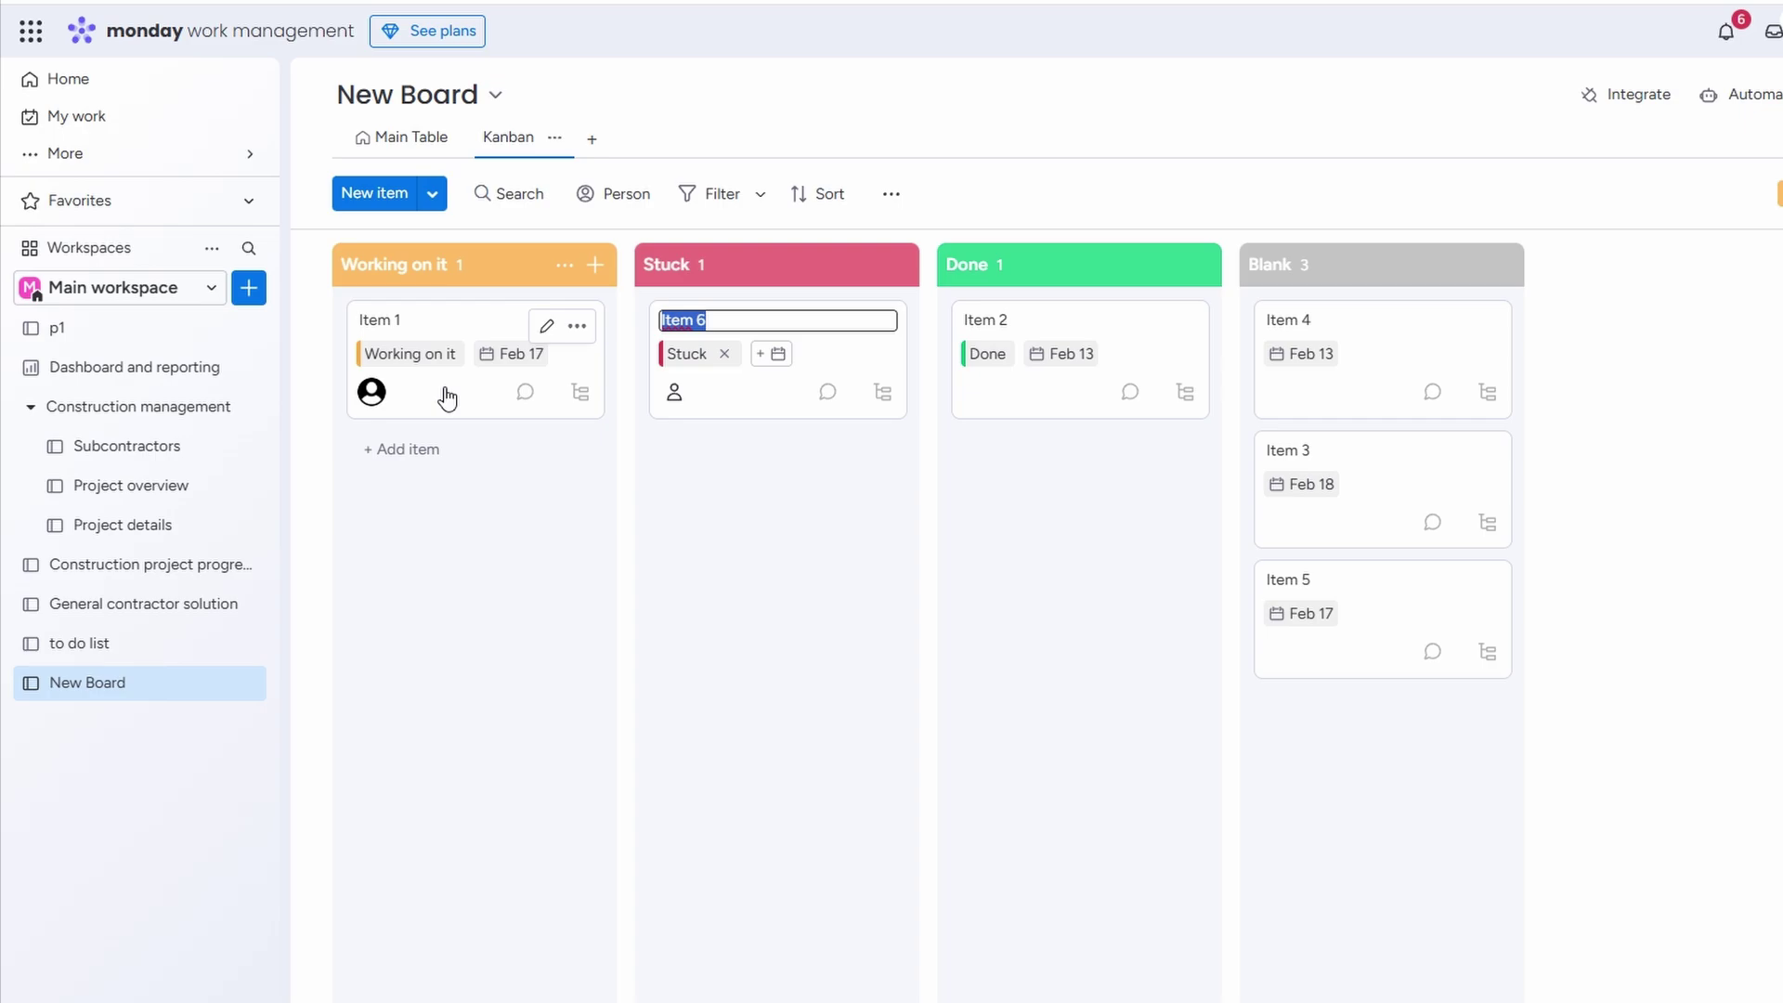
# Move the Item 1 card from Working on it to Stuck, over to Done, and back to the first place in Stuck.
pyautogui.moveTo(447, 397); pyautogui.dragTo(756, 518)
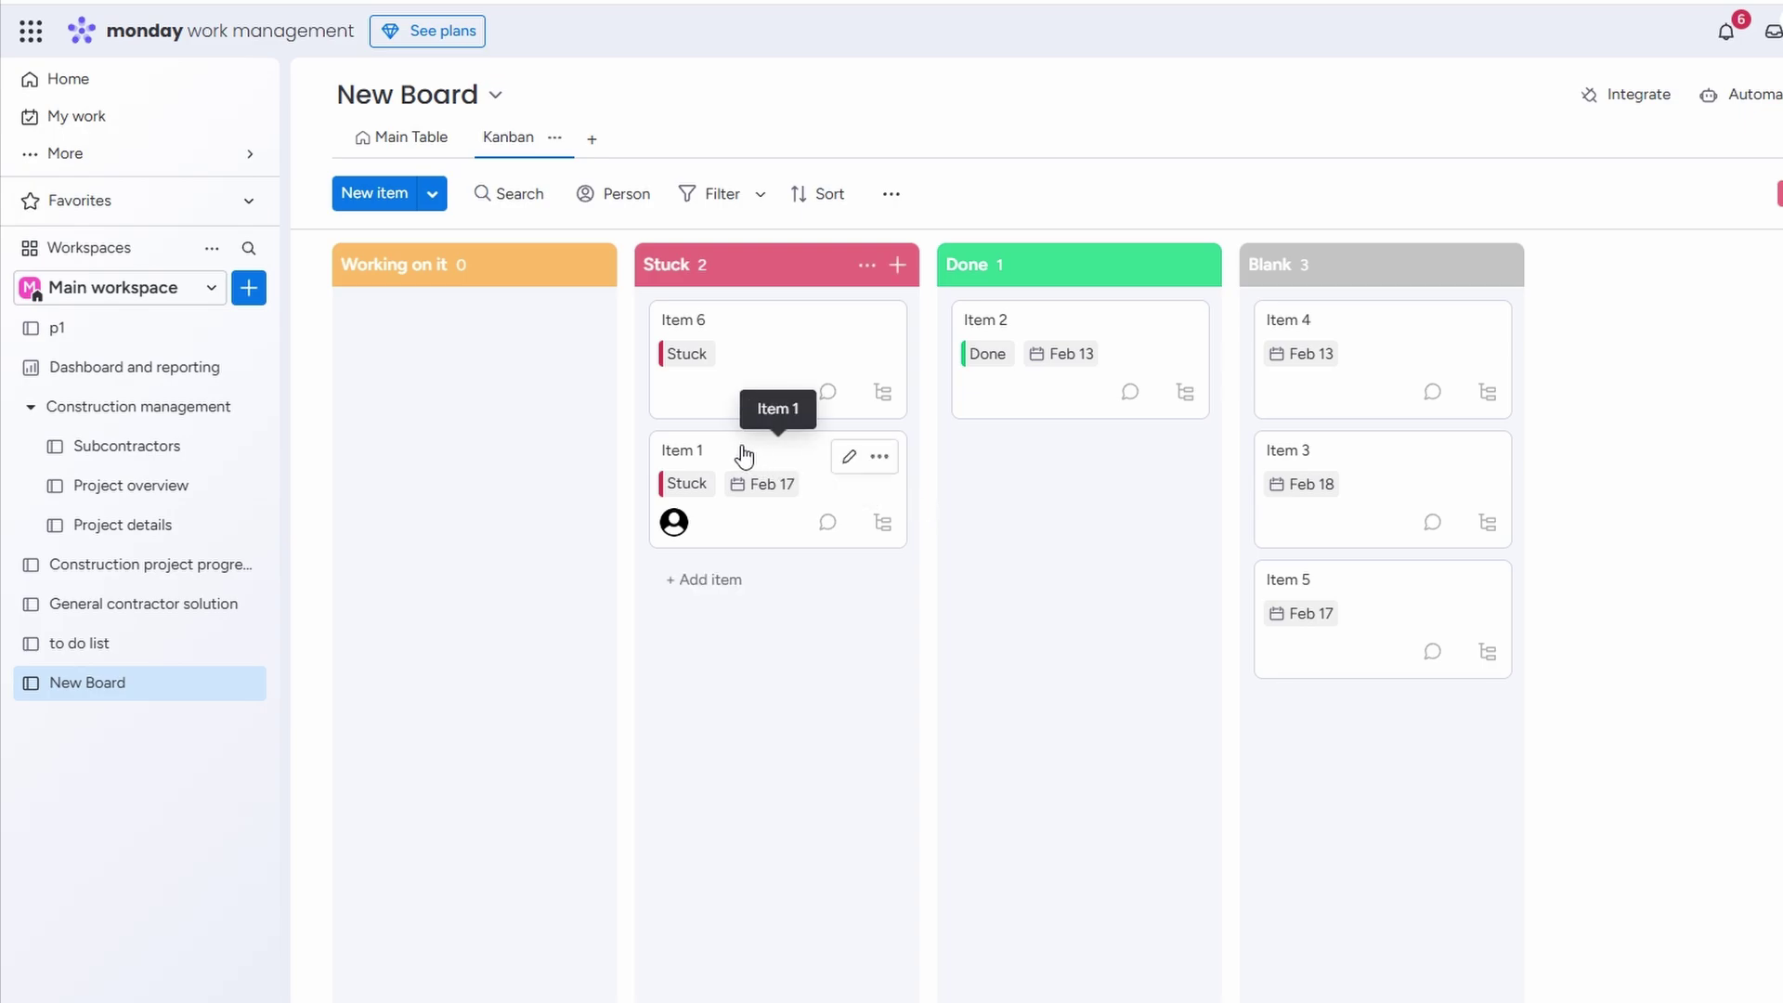
pyautogui.moveTo(716, 454); pyautogui.dragTo(1010, 457)
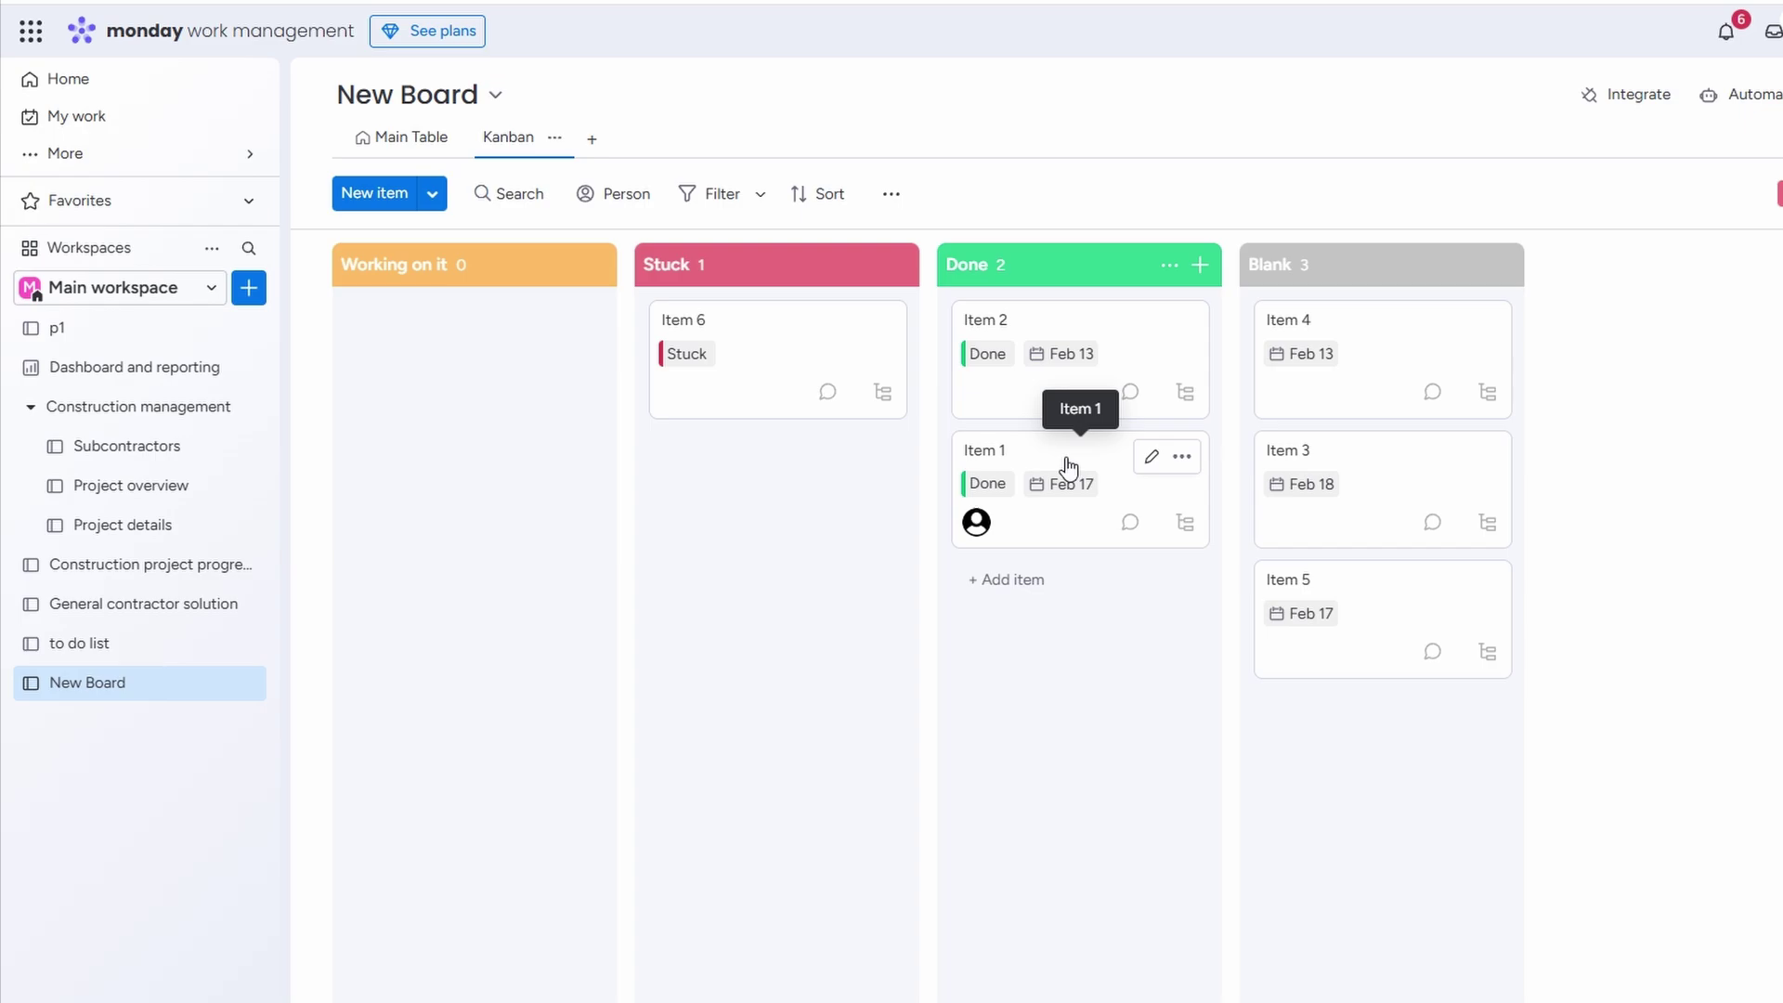
pyautogui.moveTo(1027, 462); pyautogui.dragTo(809, 502)
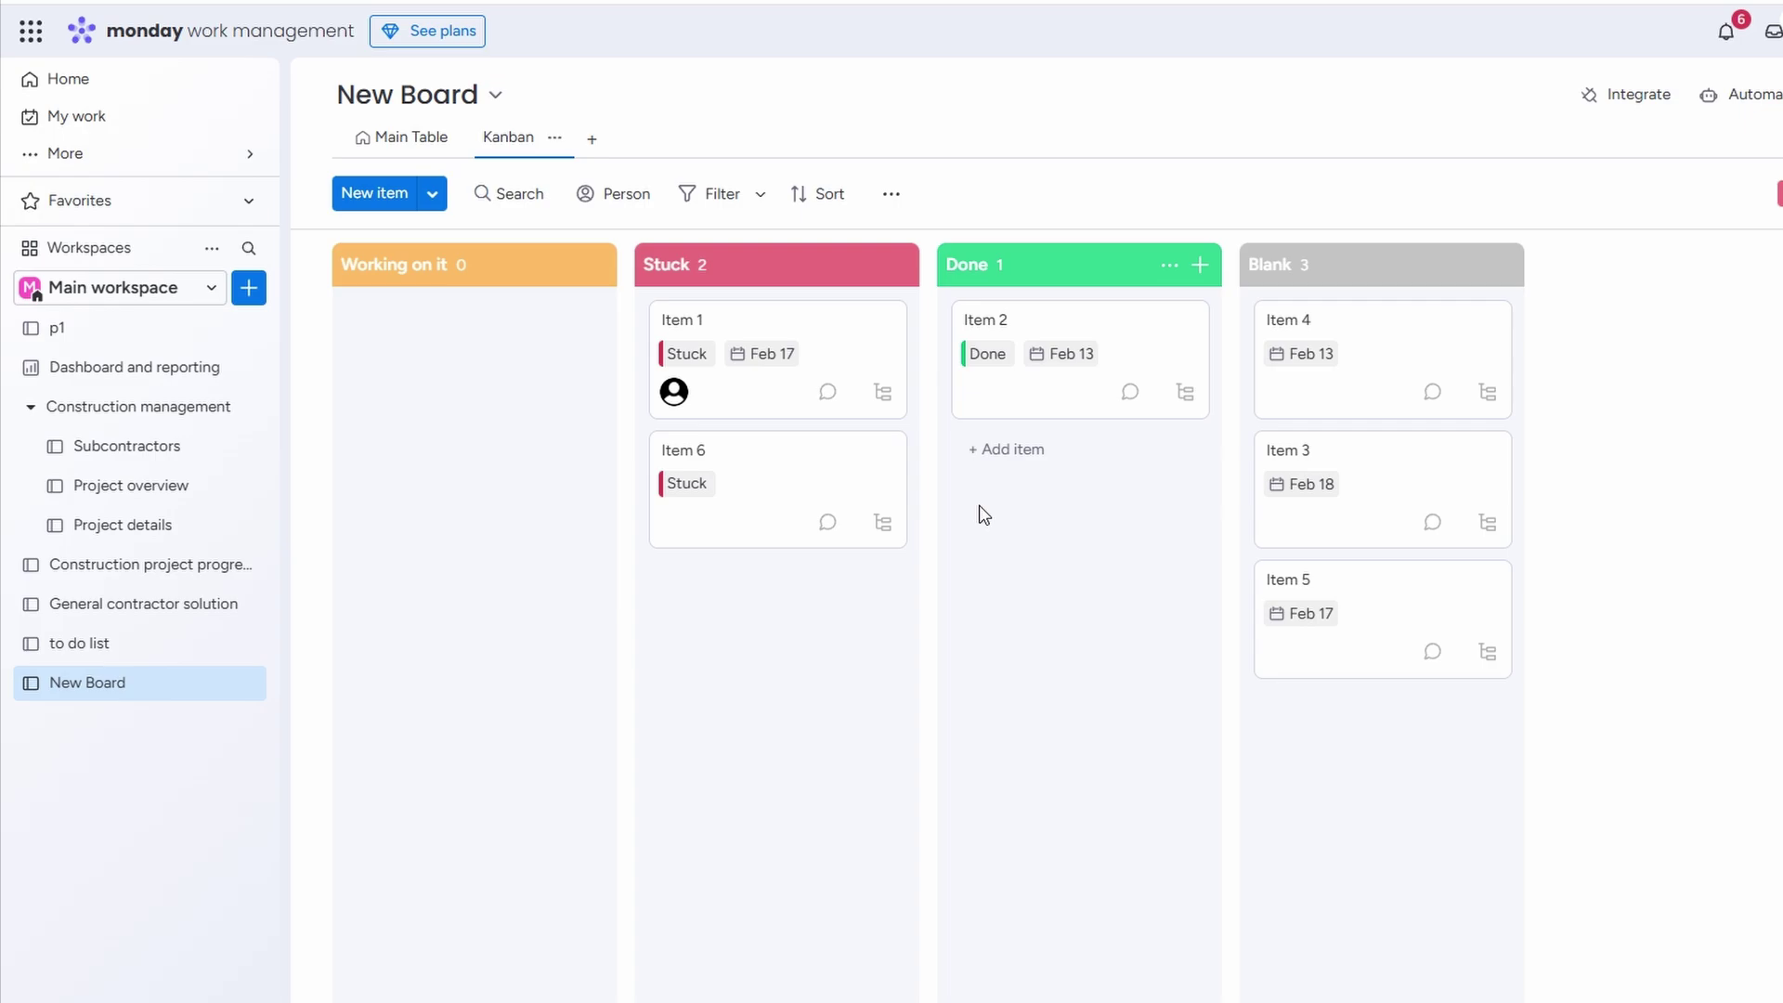
# Open the Construction project progress tracking board and add a card named New Item to its Working on it column.
pyautogui.click(123, 565)
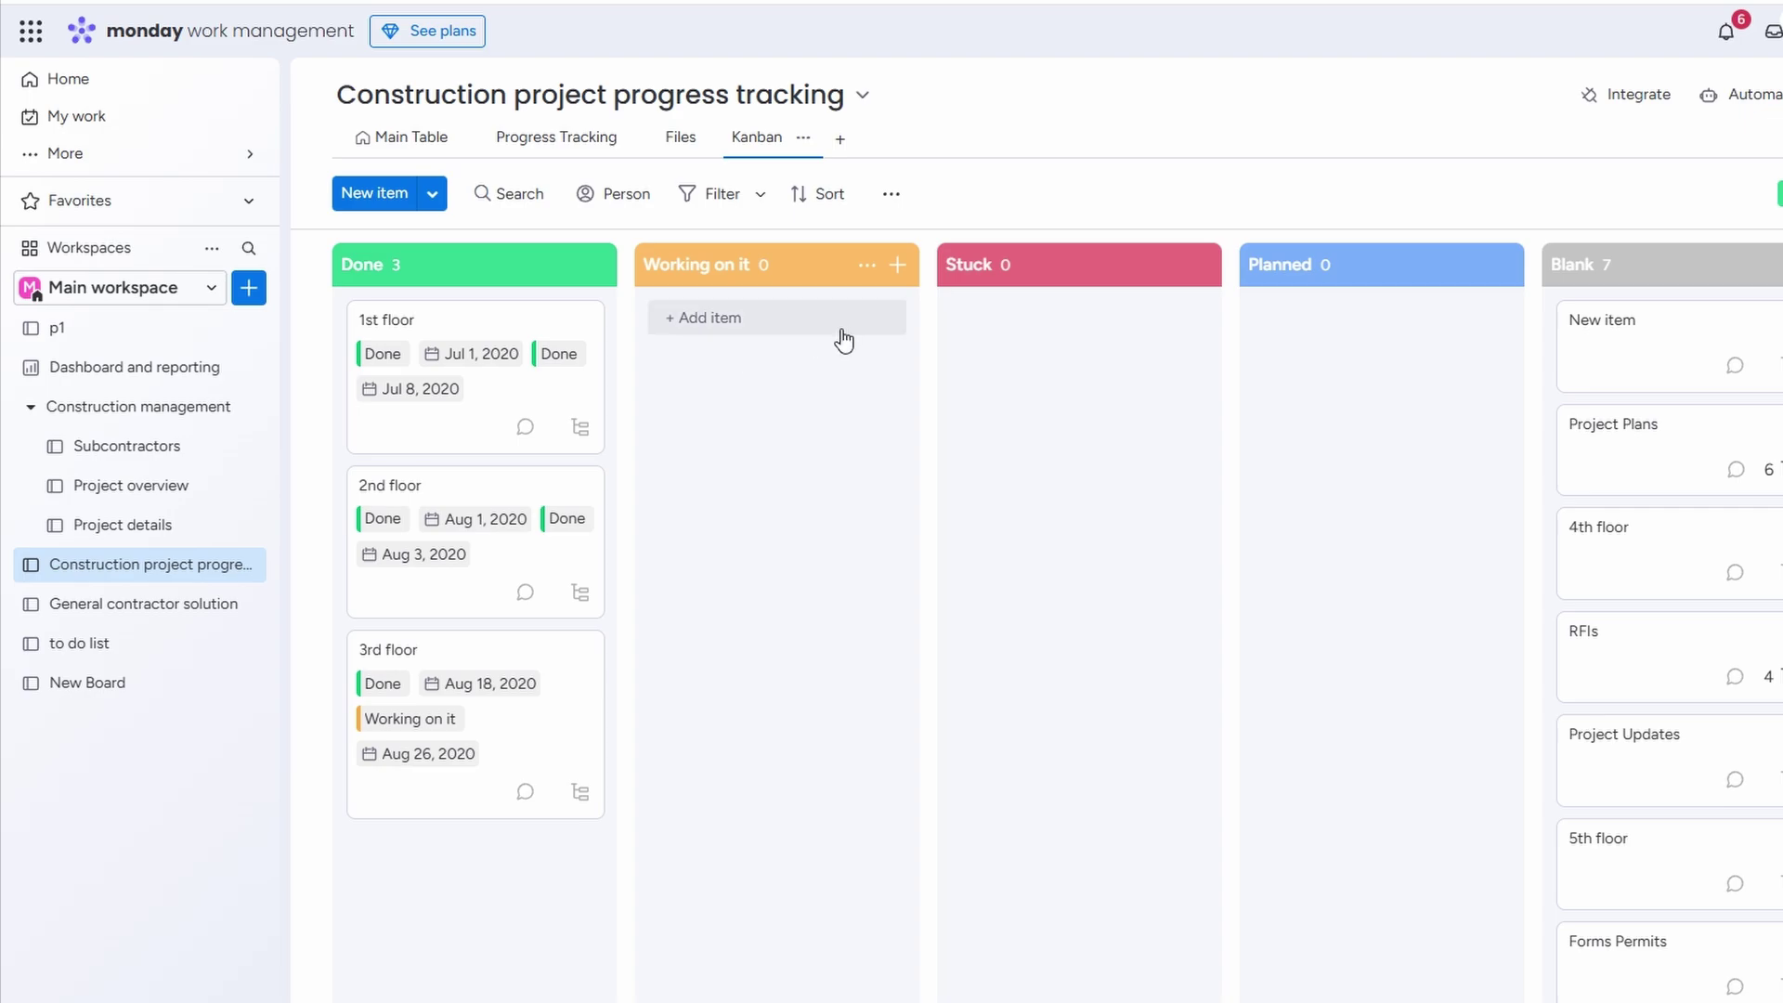
pyautogui.click(896, 266)
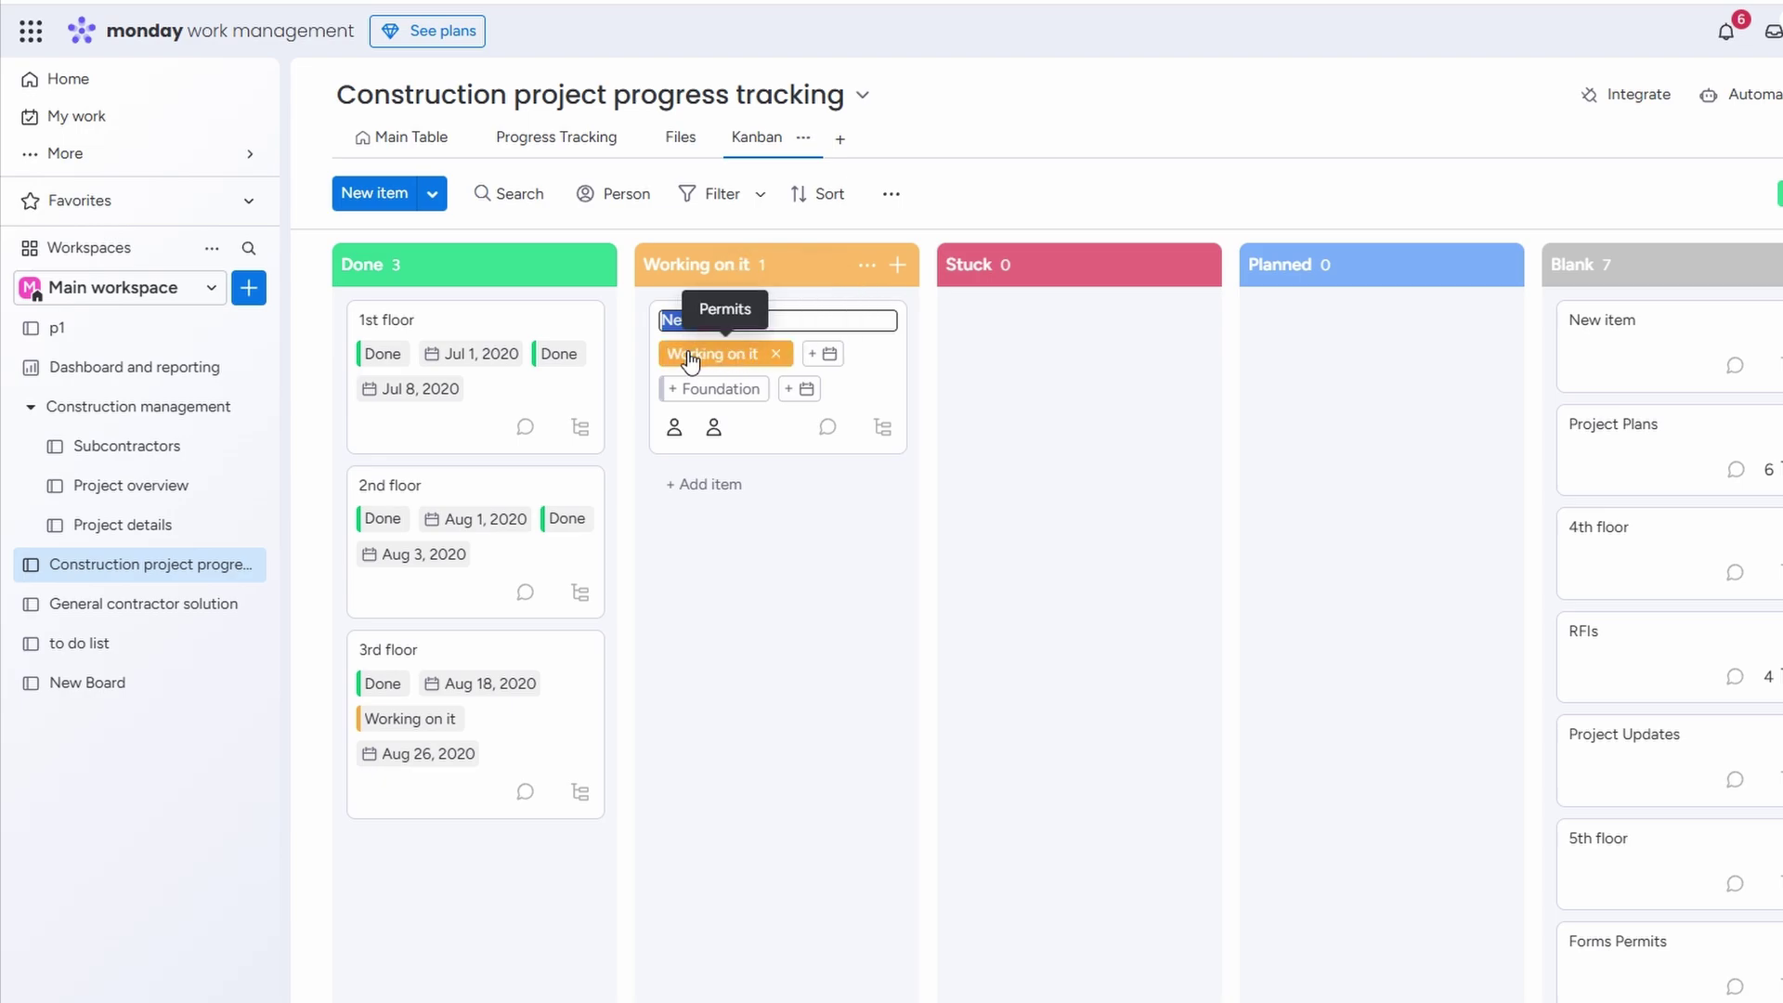
pyautogui.click(797, 561)
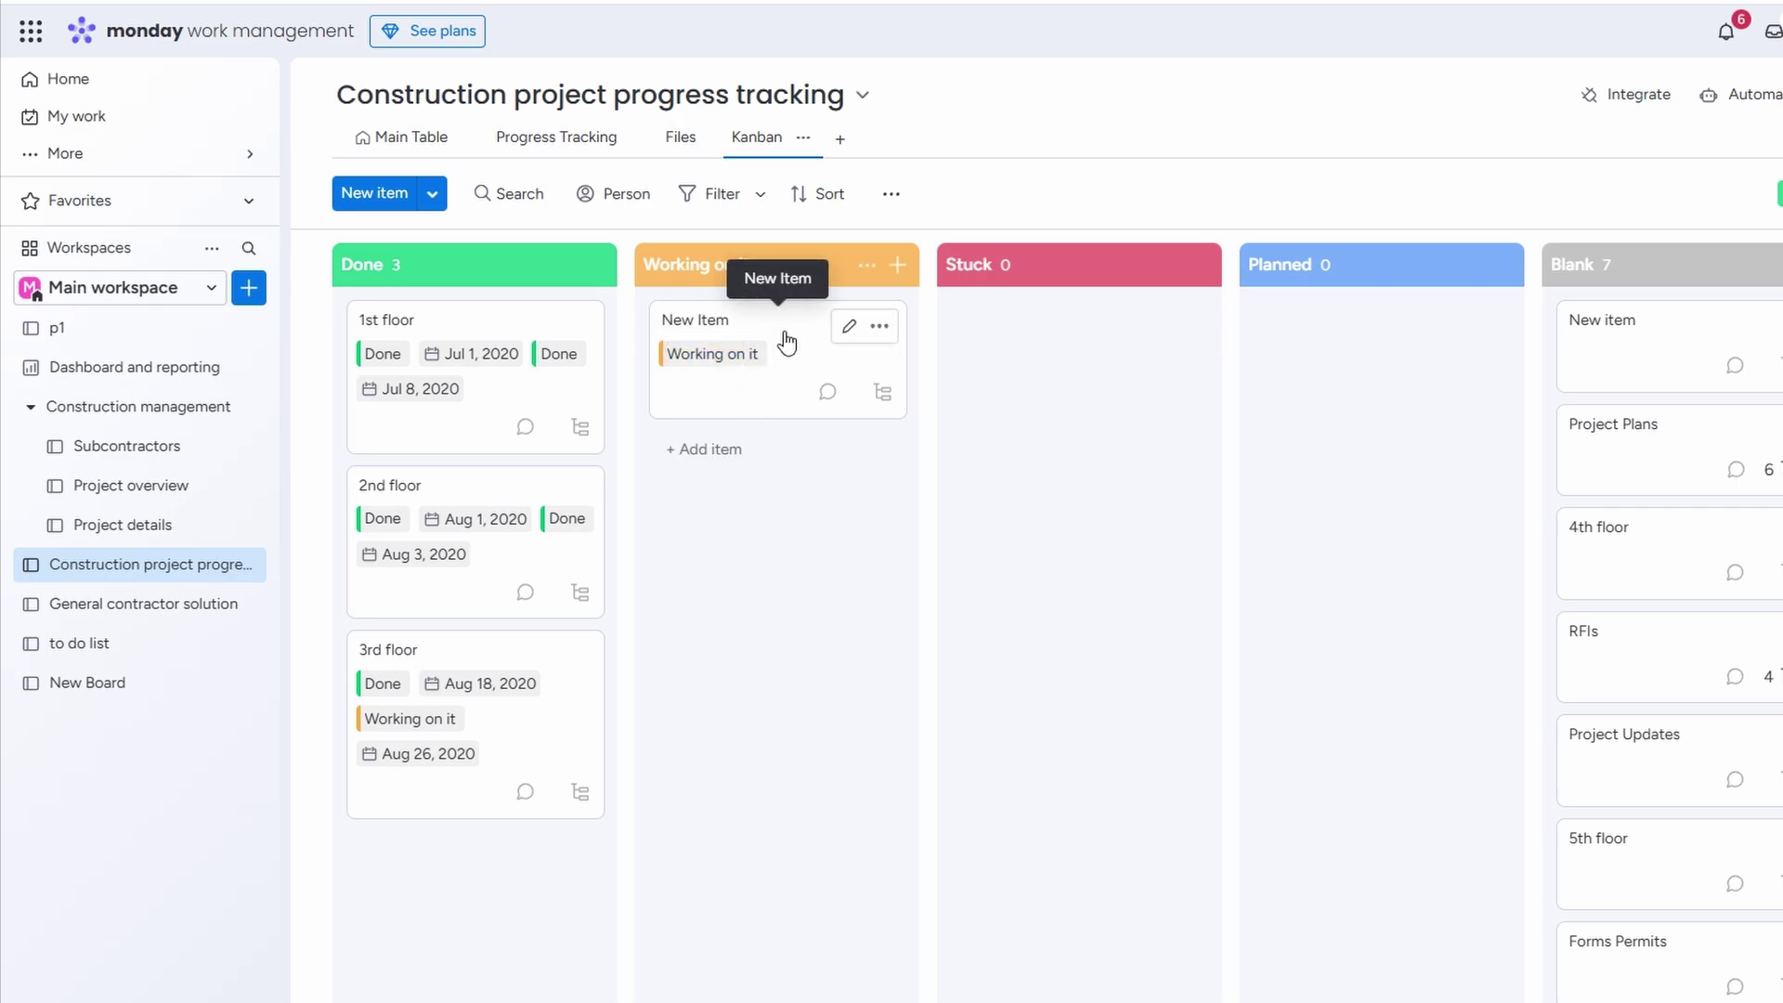
# Open the New Item card for editing and view its date picker without choosing a date.
pyautogui.click(845, 330)
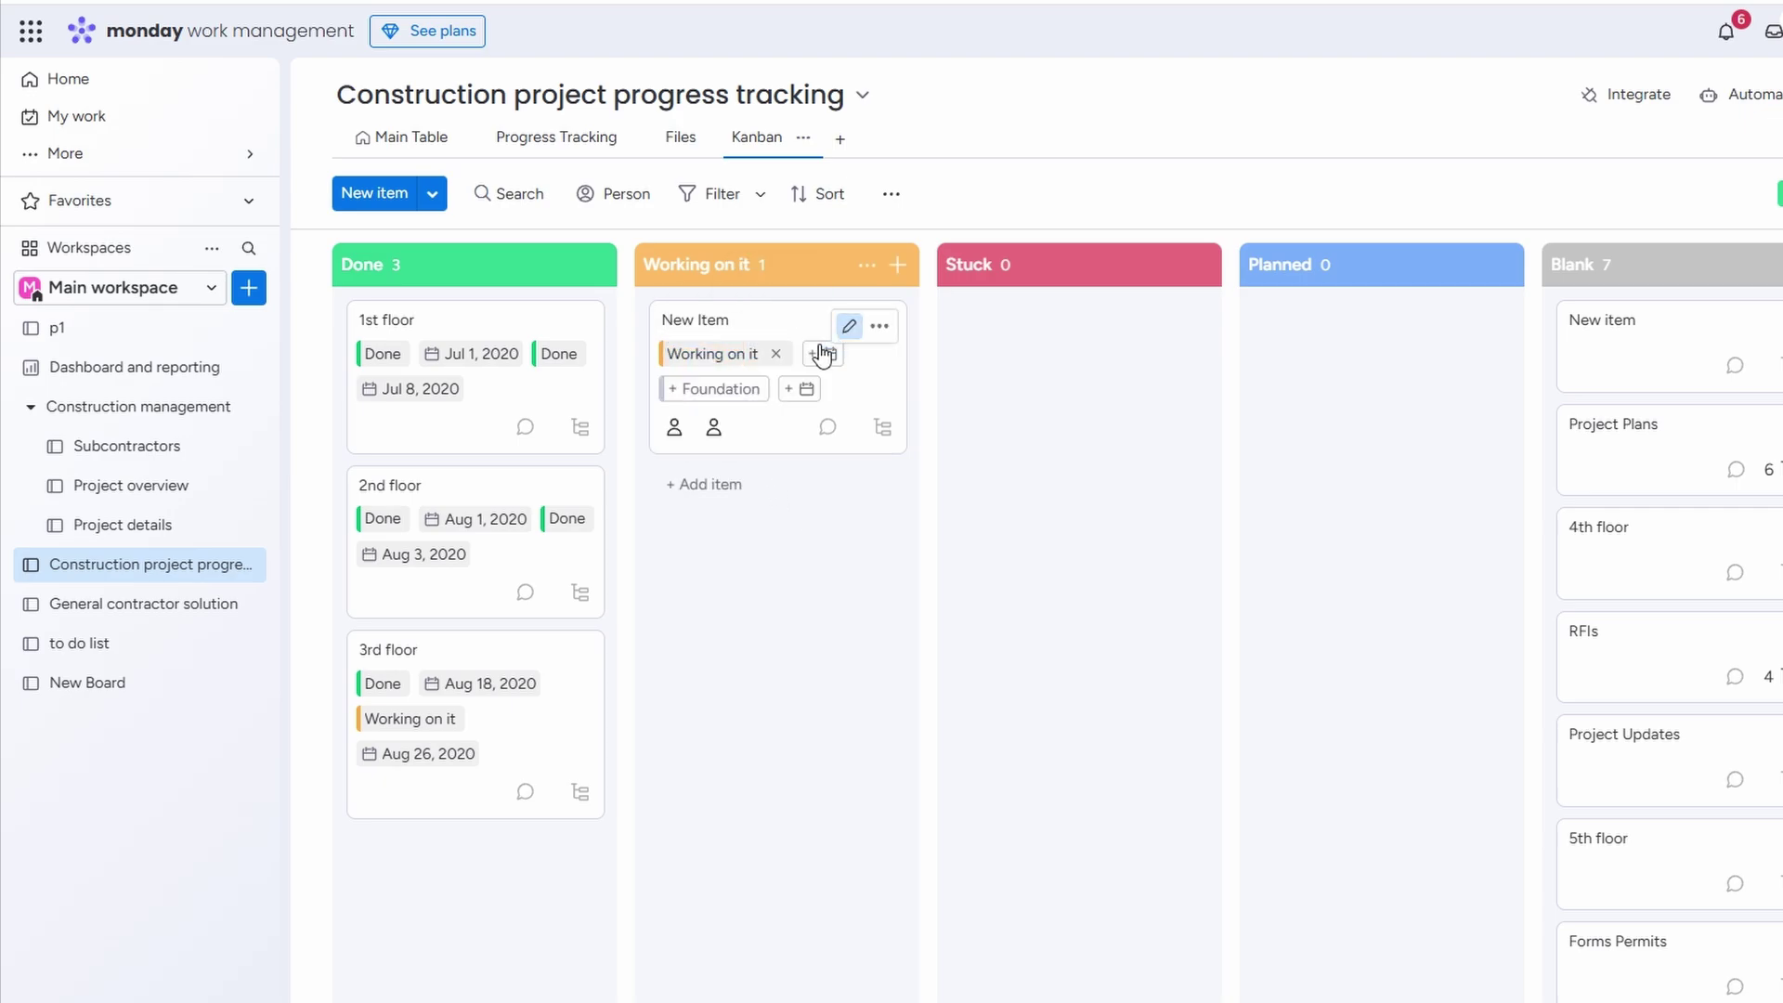
pyautogui.click(809, 361)
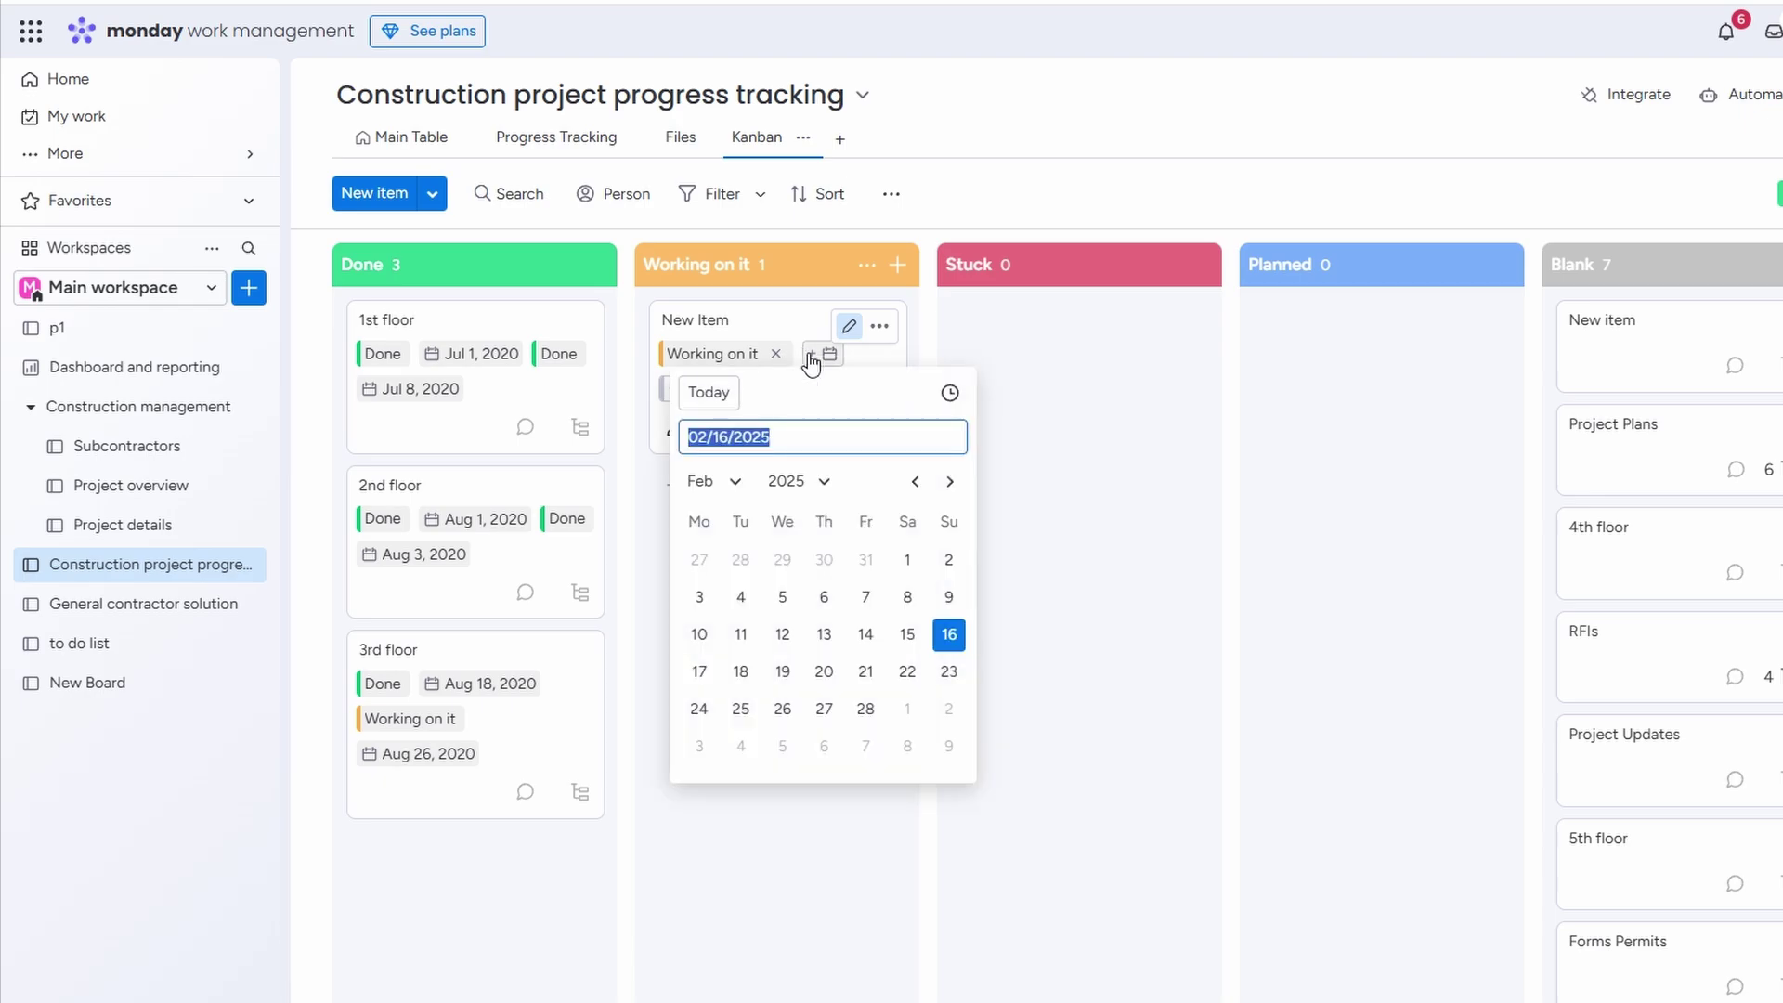
pyautogui.click(862, 370)
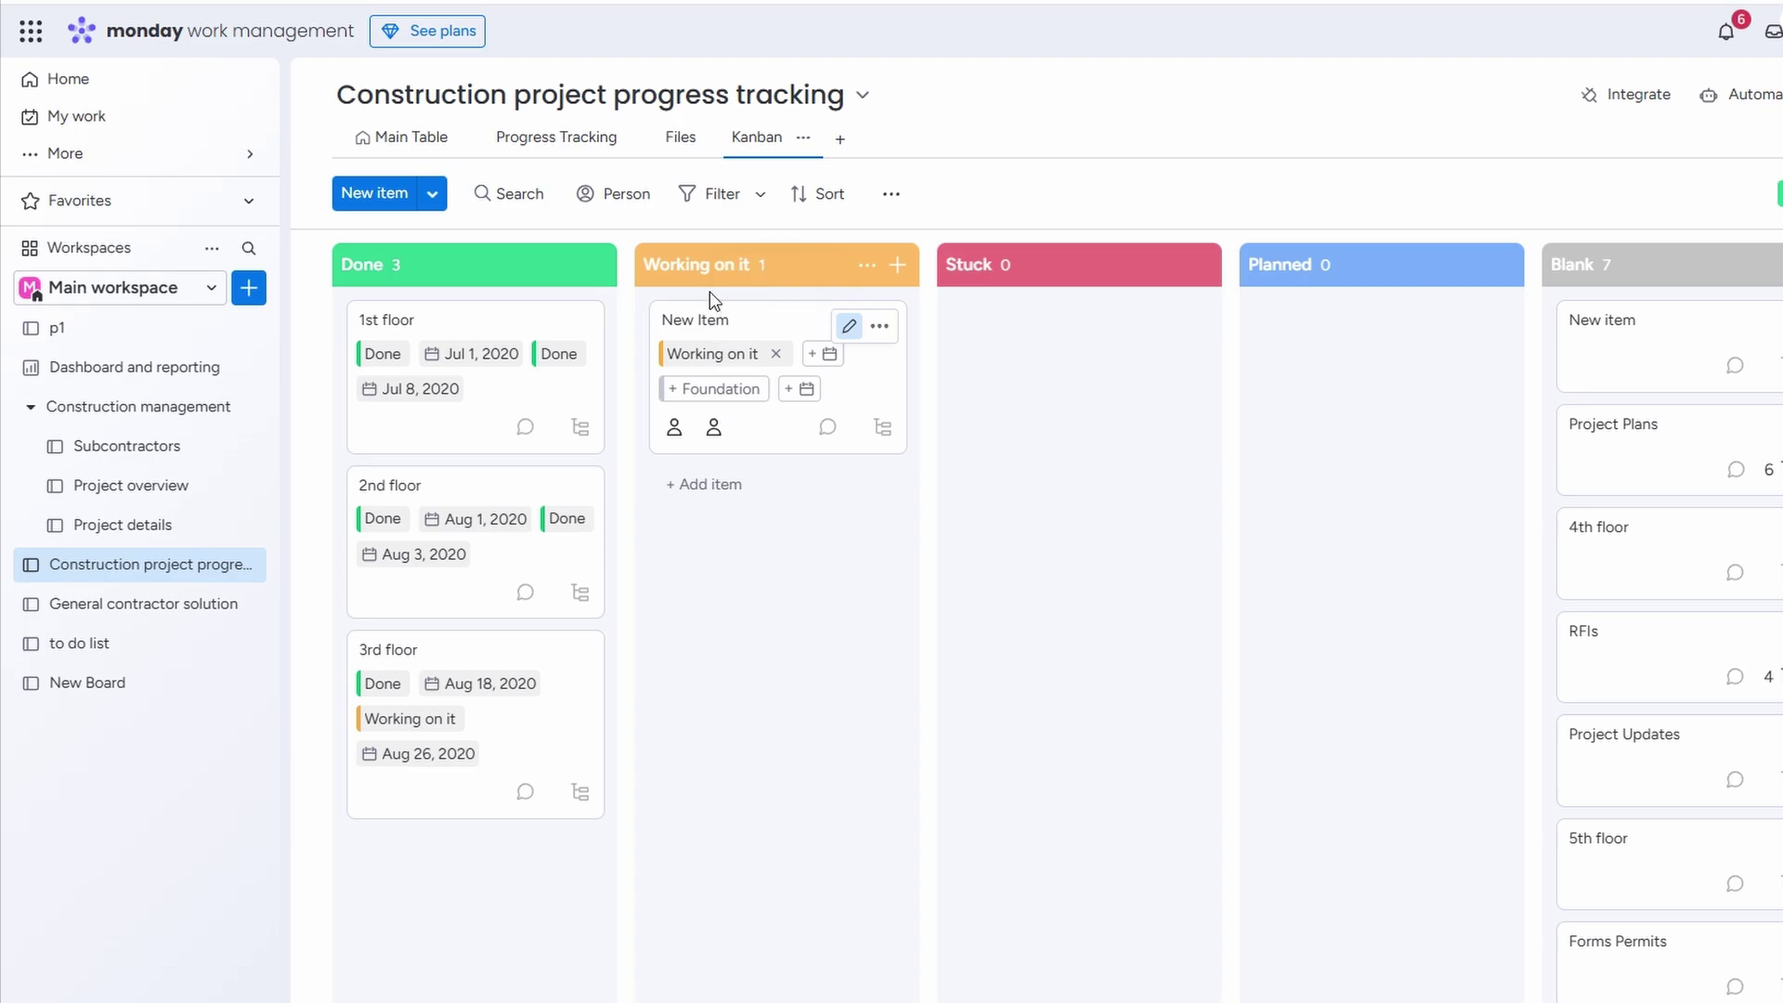
# Edit the Permits status labels from the New Item card and add an unnamed new label.
pyautogui.click(694, 356)
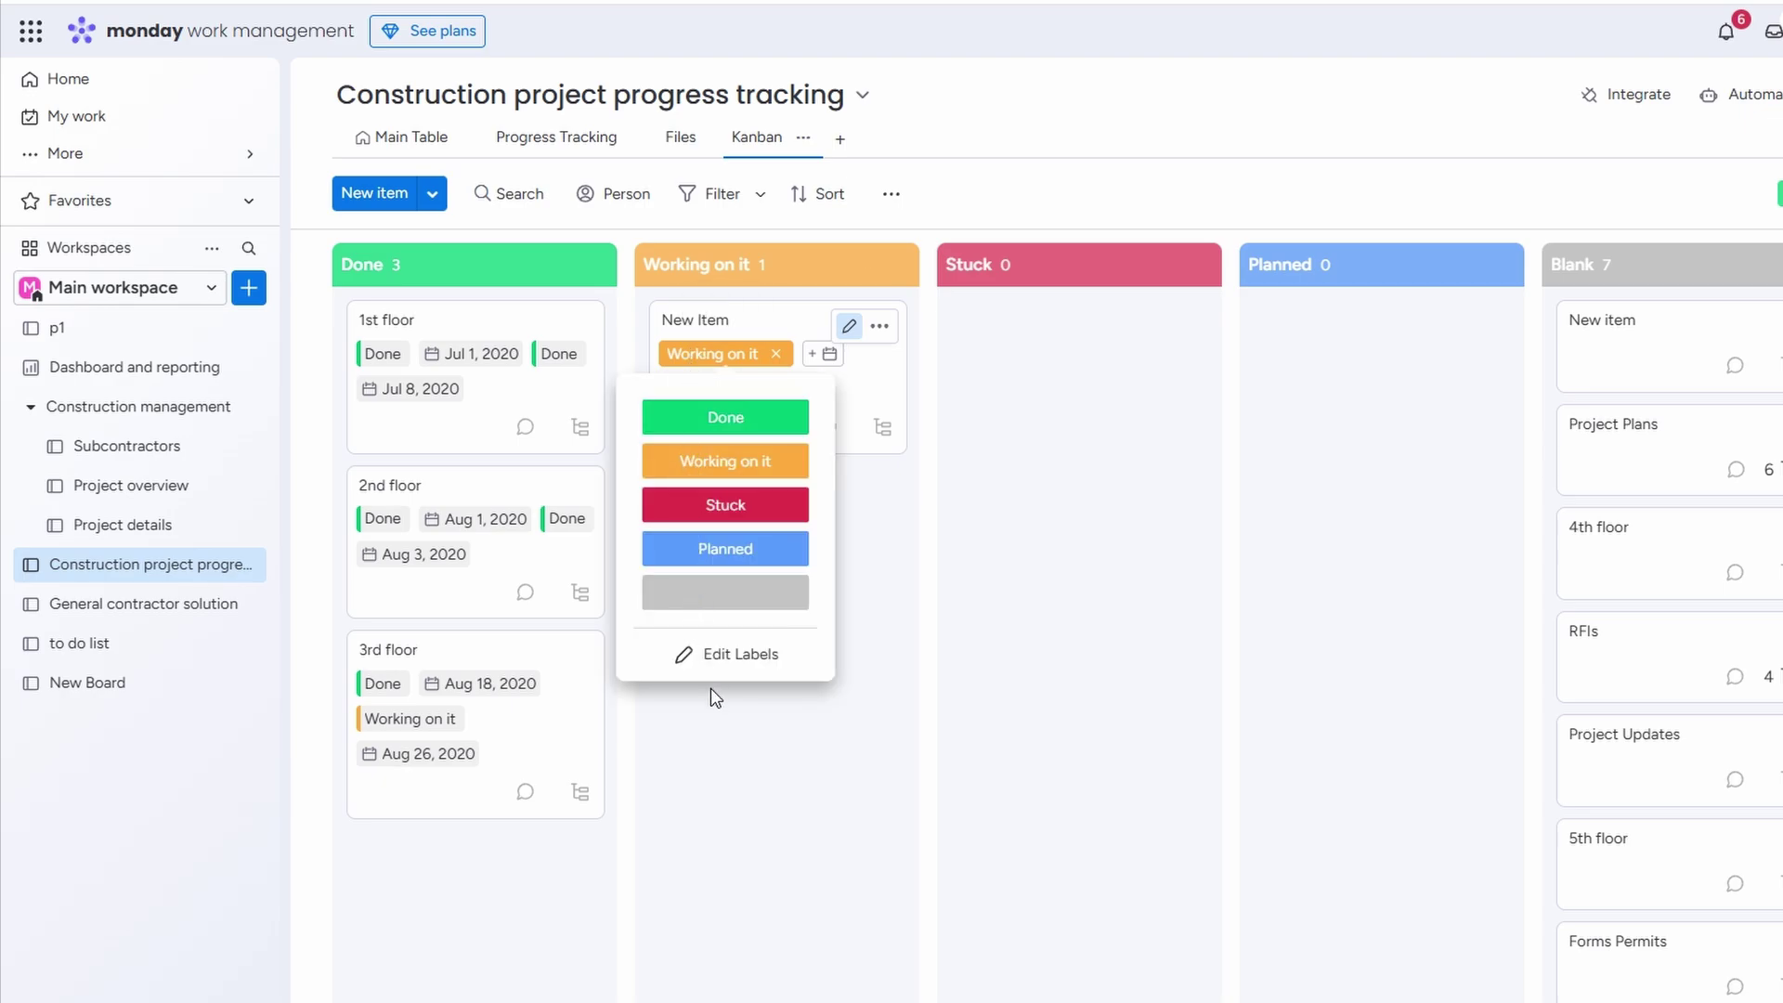
pyautogui.click(771, 655)
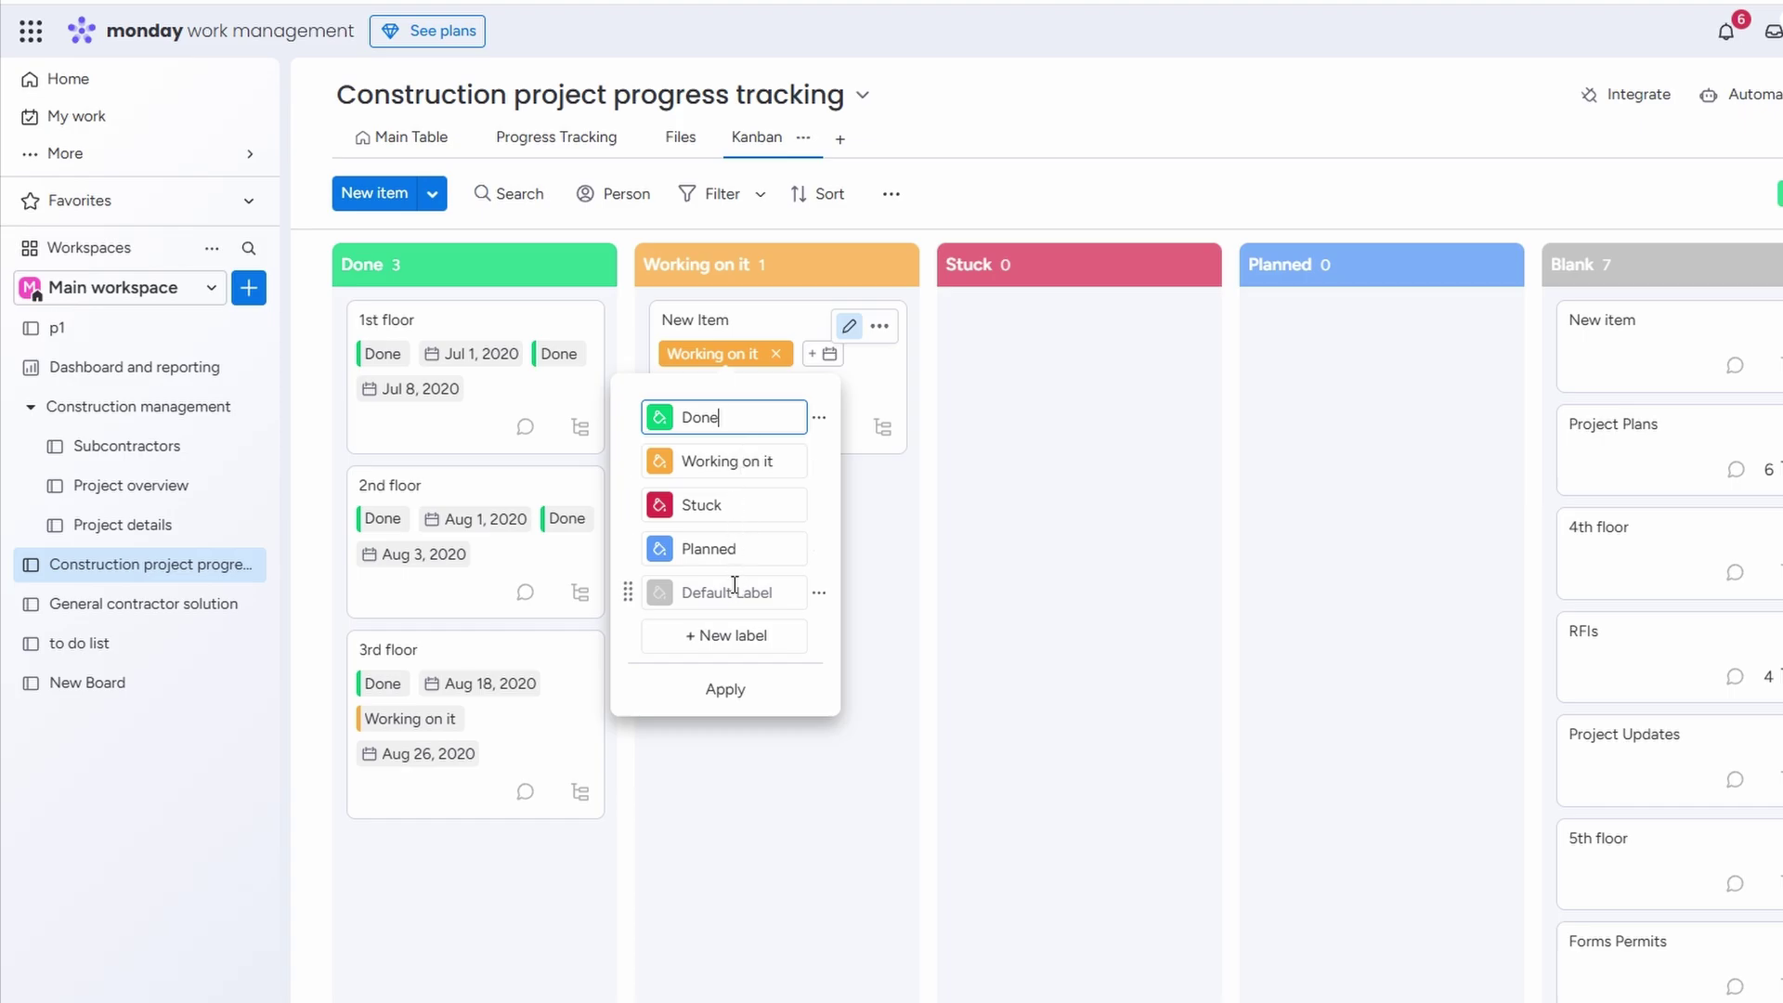
pyautogui.click(738, 656)
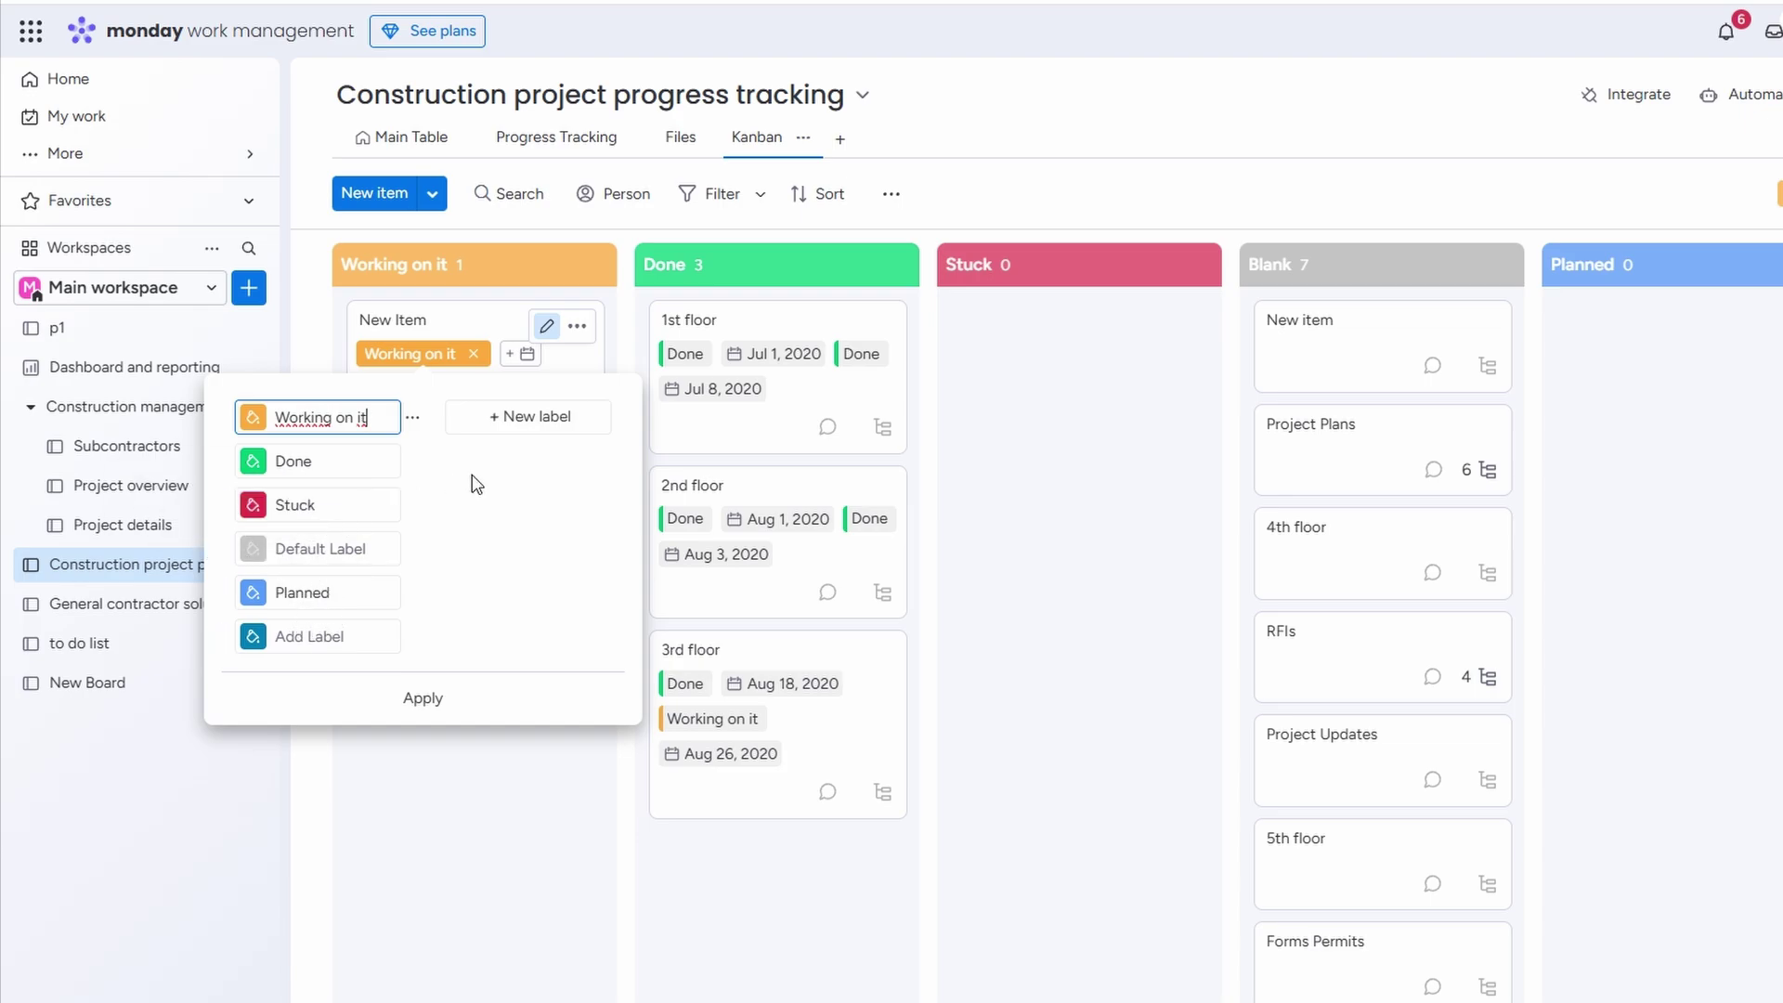
# Move the Done label above Working on it and apply the label changes.
pyautogui.click(344, 462)
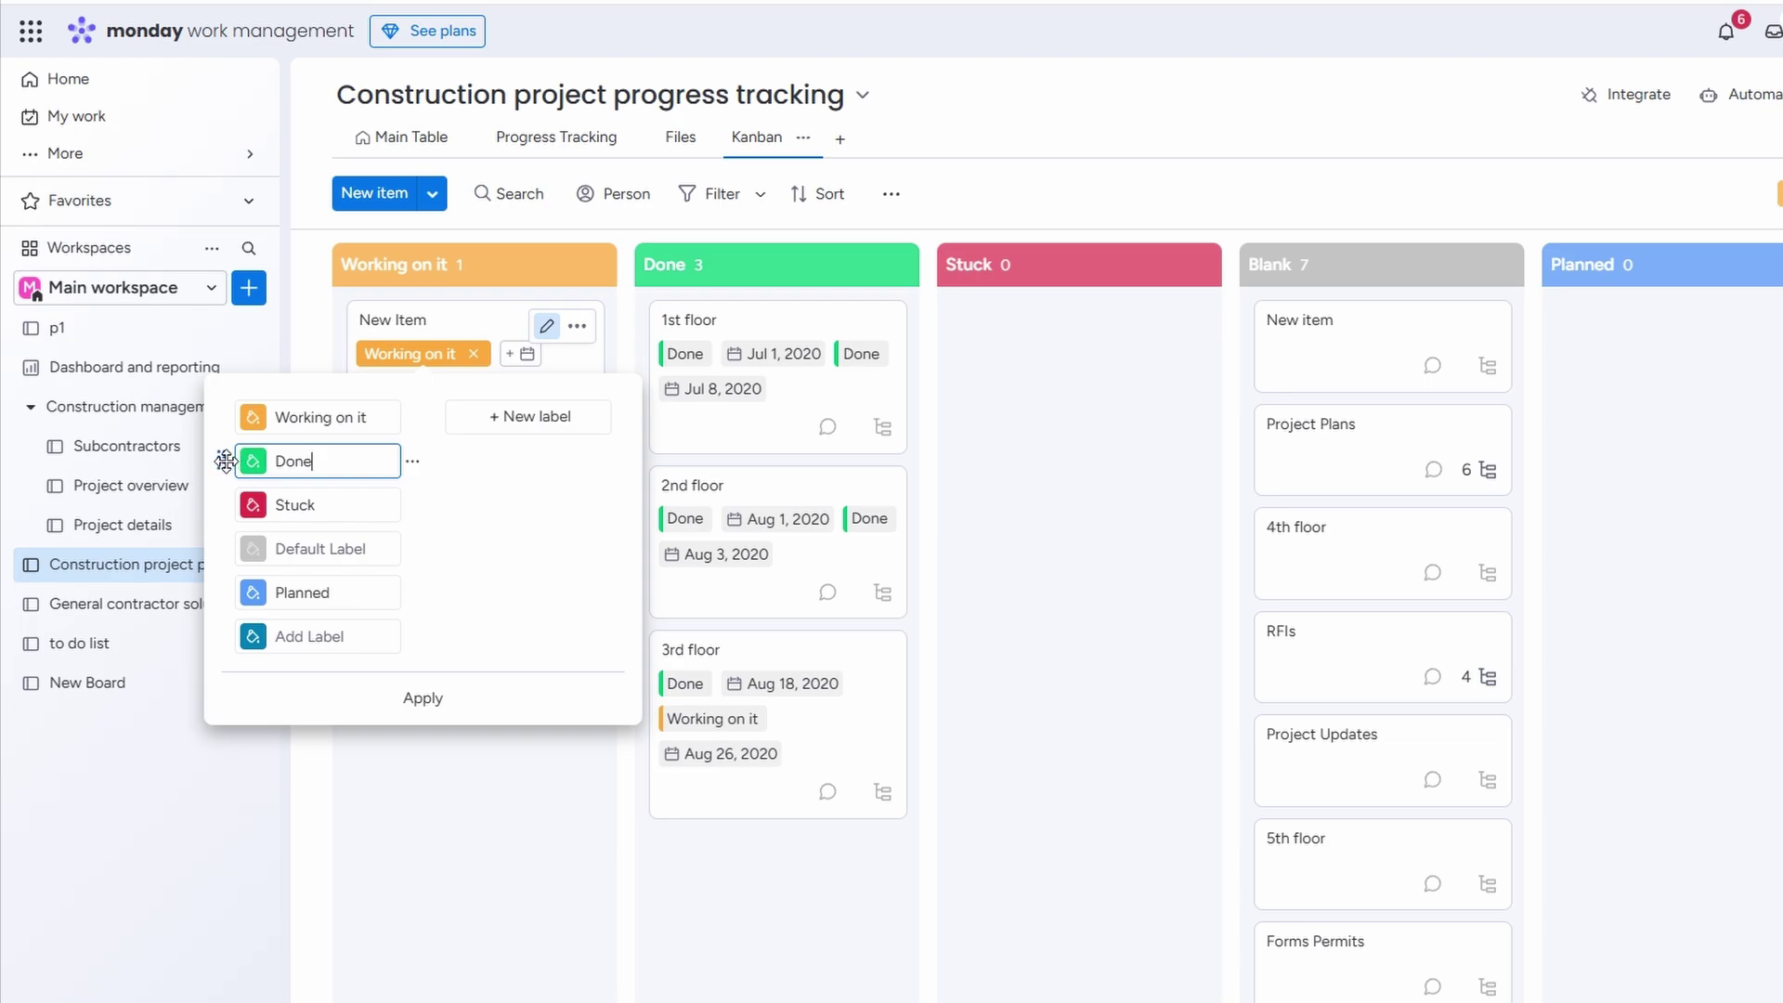
pyautogui.moveTo(225, 462); pyautogui.dragTo(226, 418)
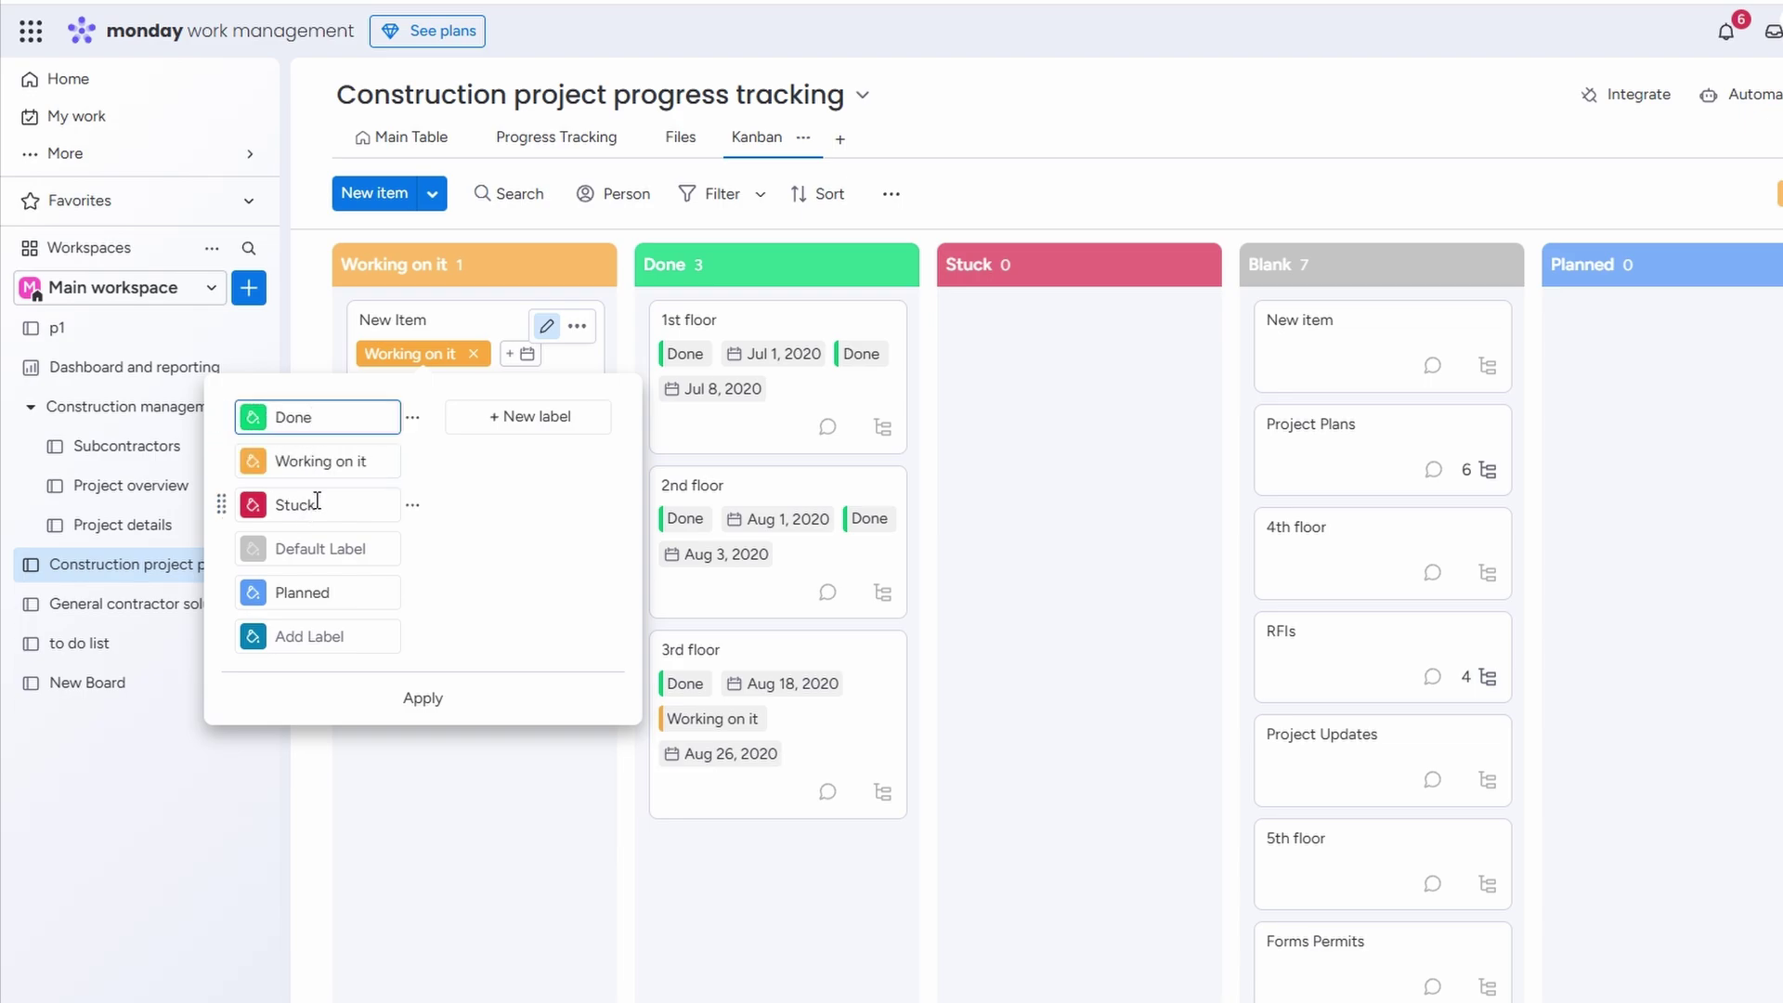
pyautogui.click(337, 550)
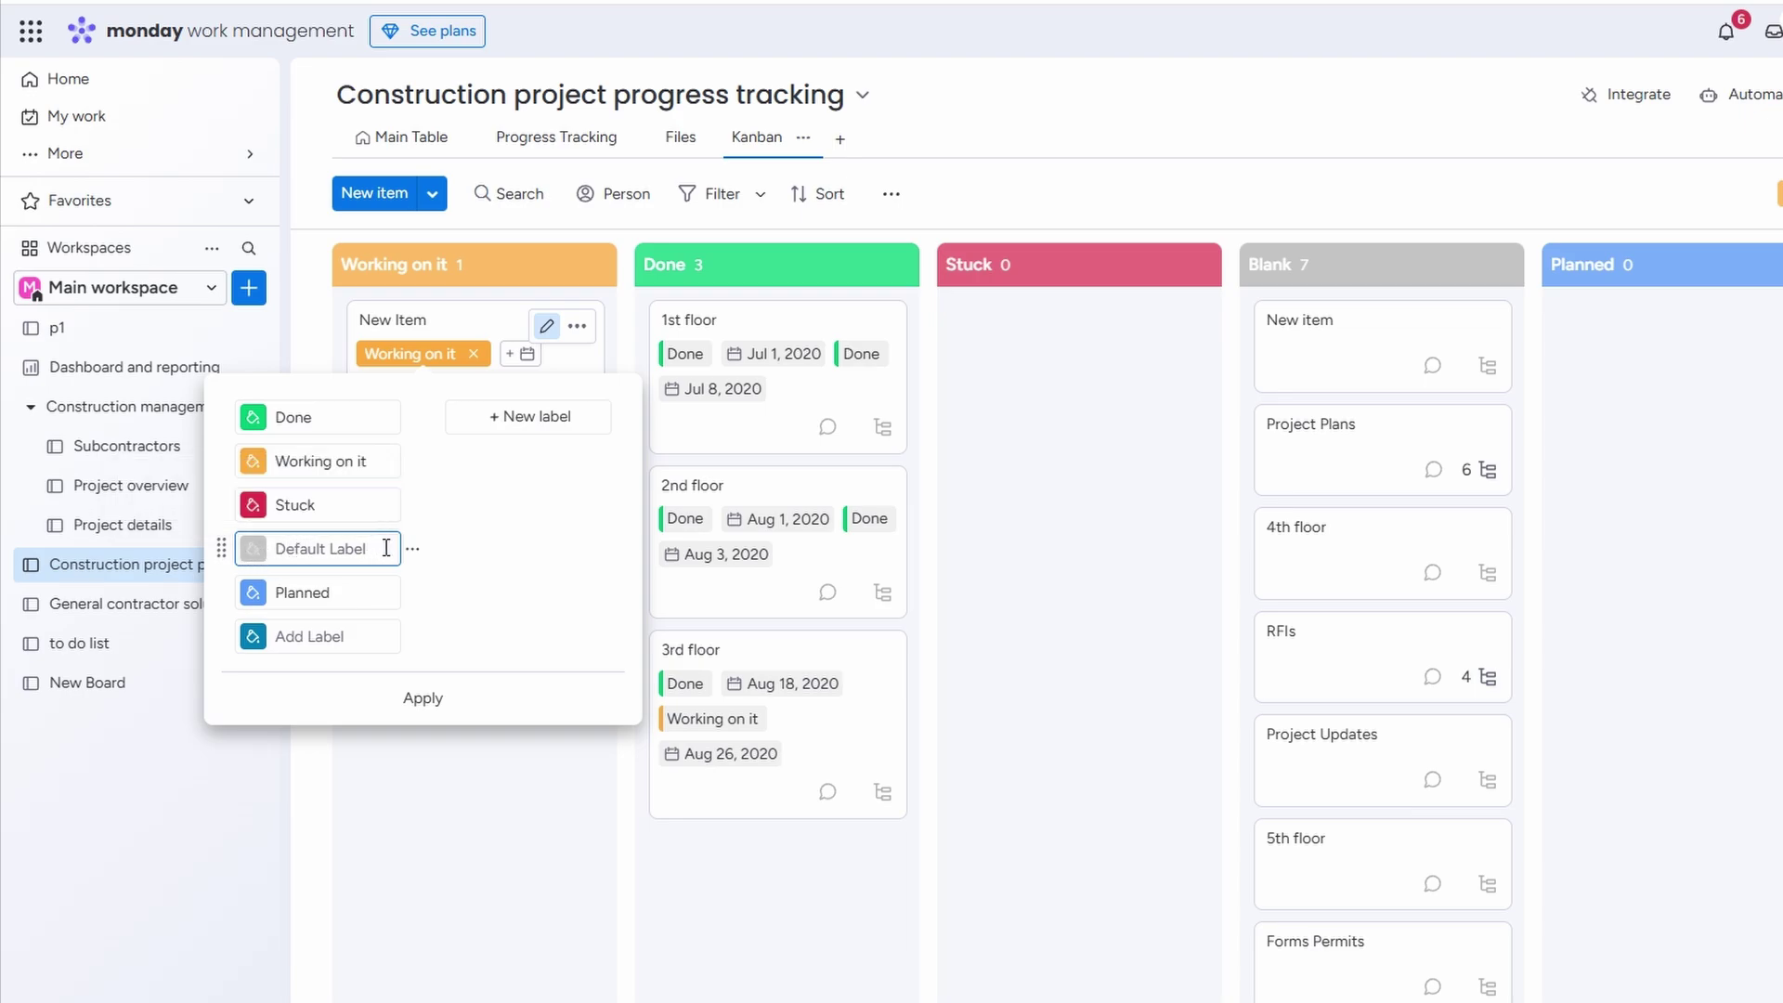
pyautogui.click(297, 594)
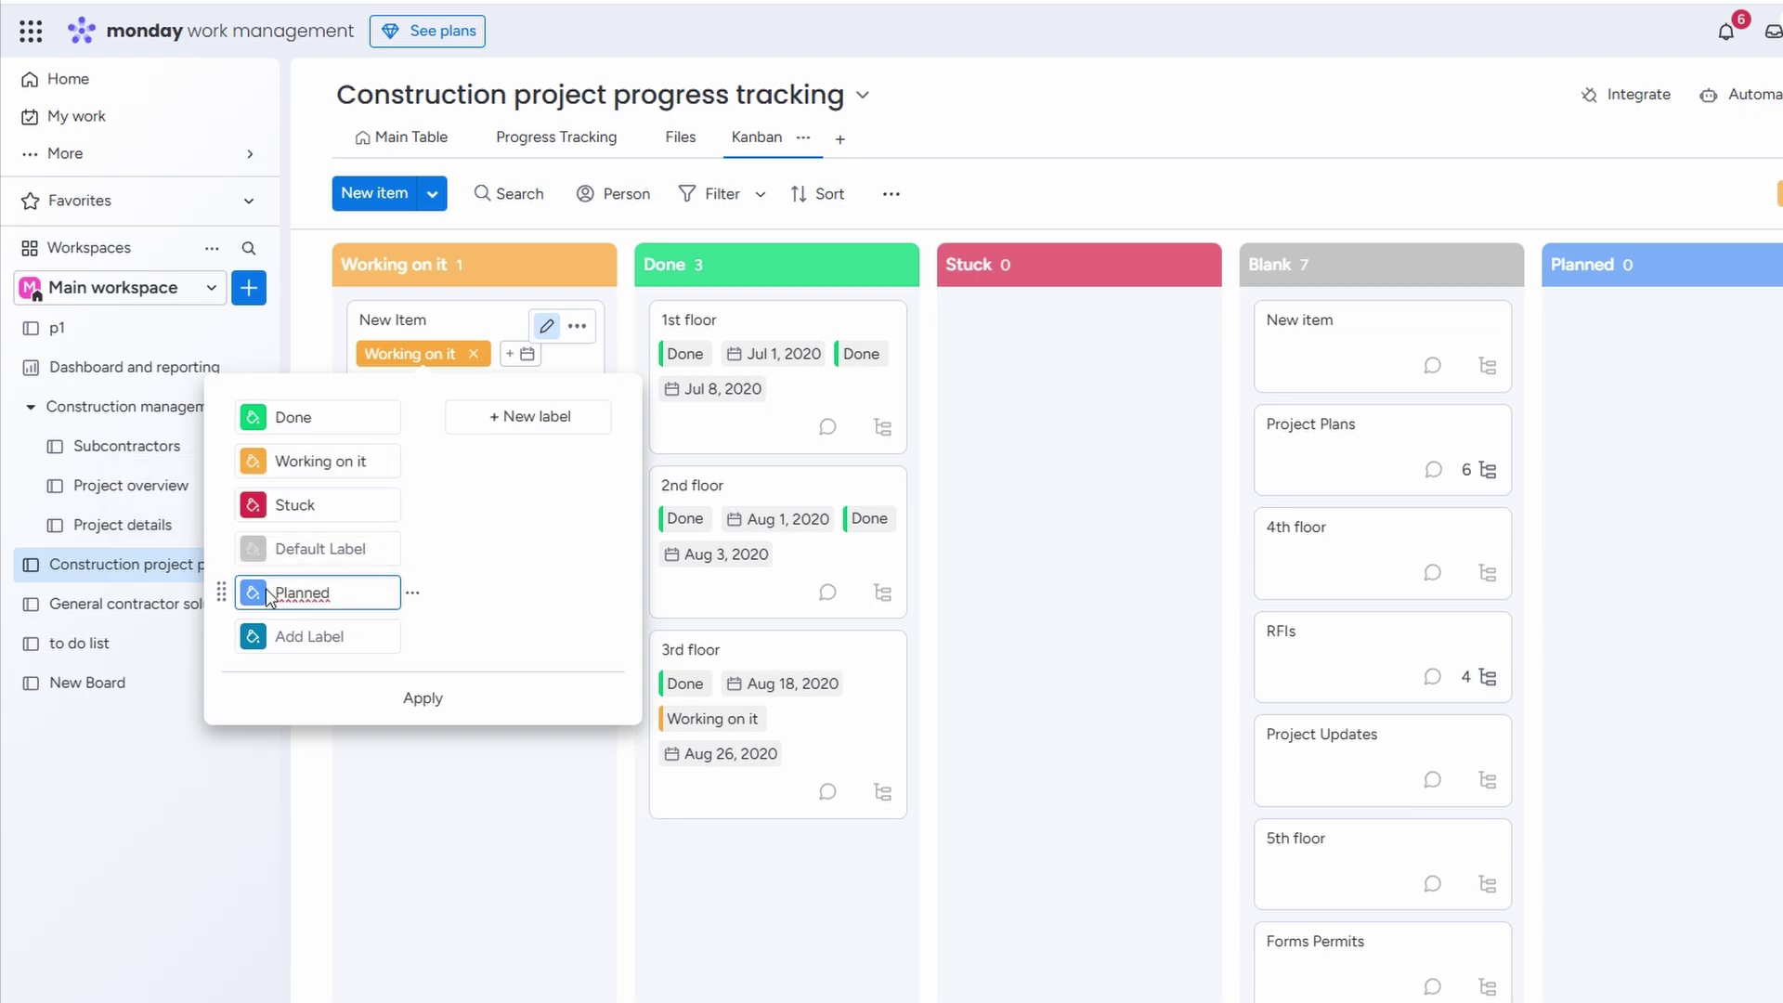
pyautogui.click(415, 697)
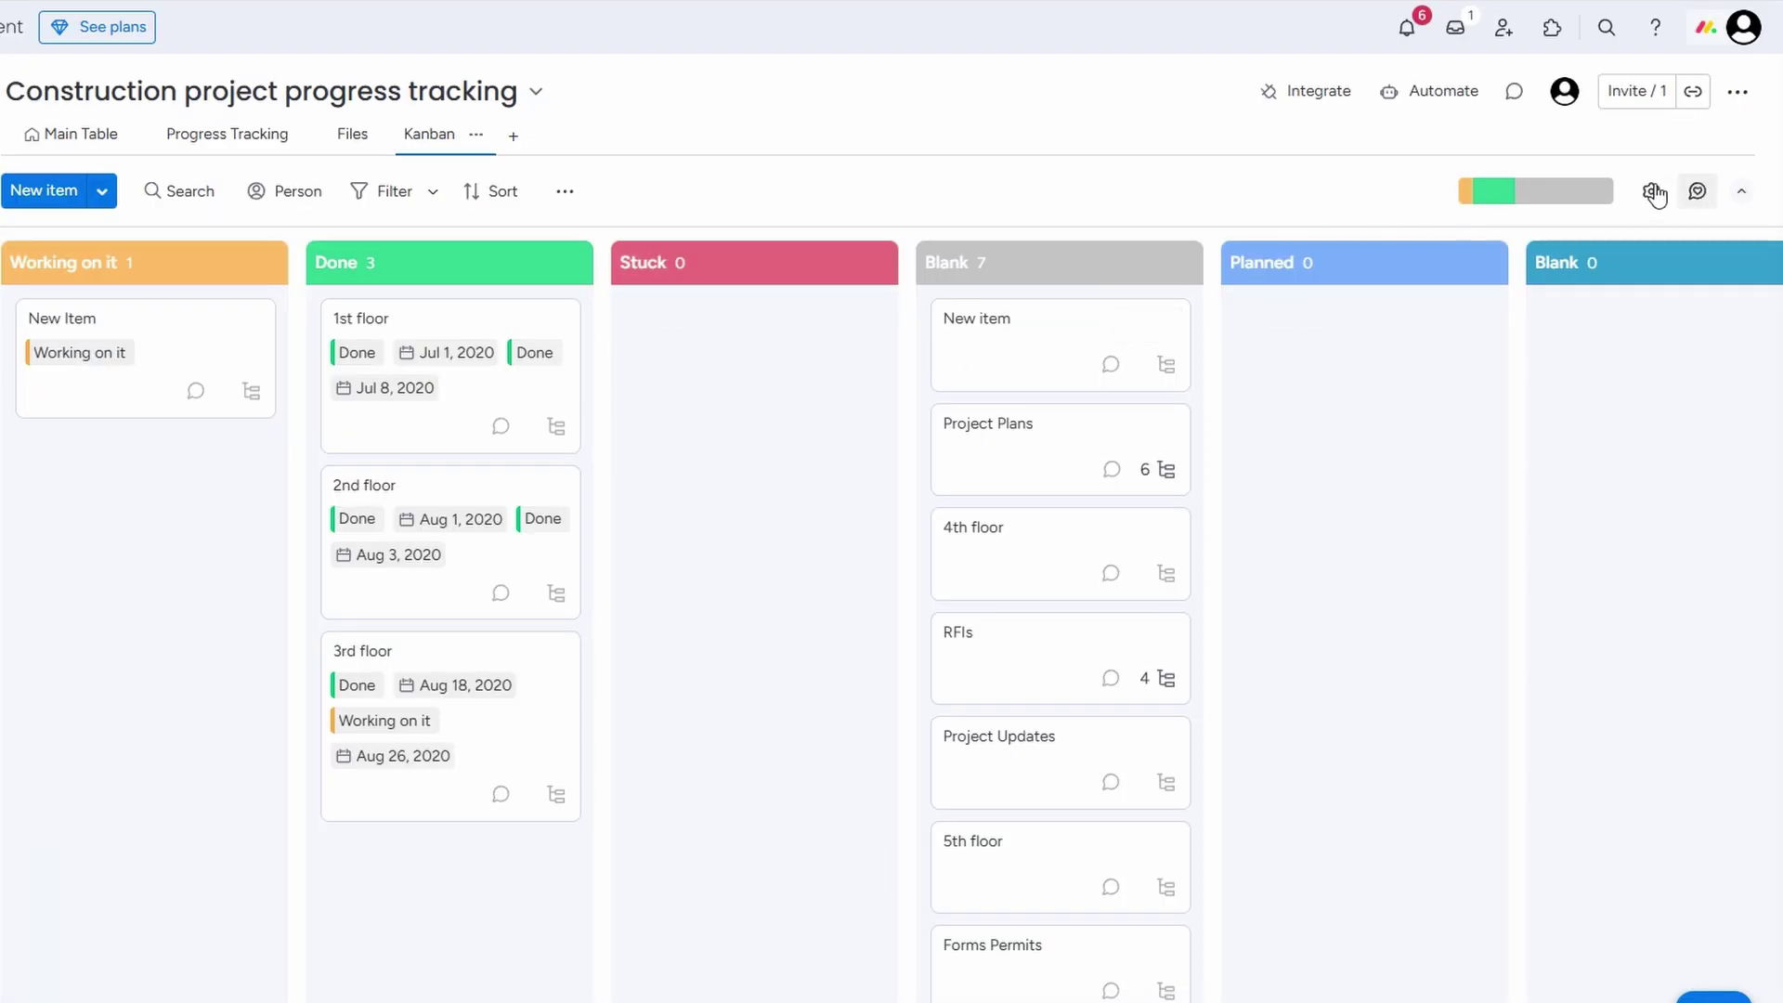
# Examine the Kanban widget settings, including the column choices and card customization, and the board's filter options.
pyautogui.click(1652, 193)
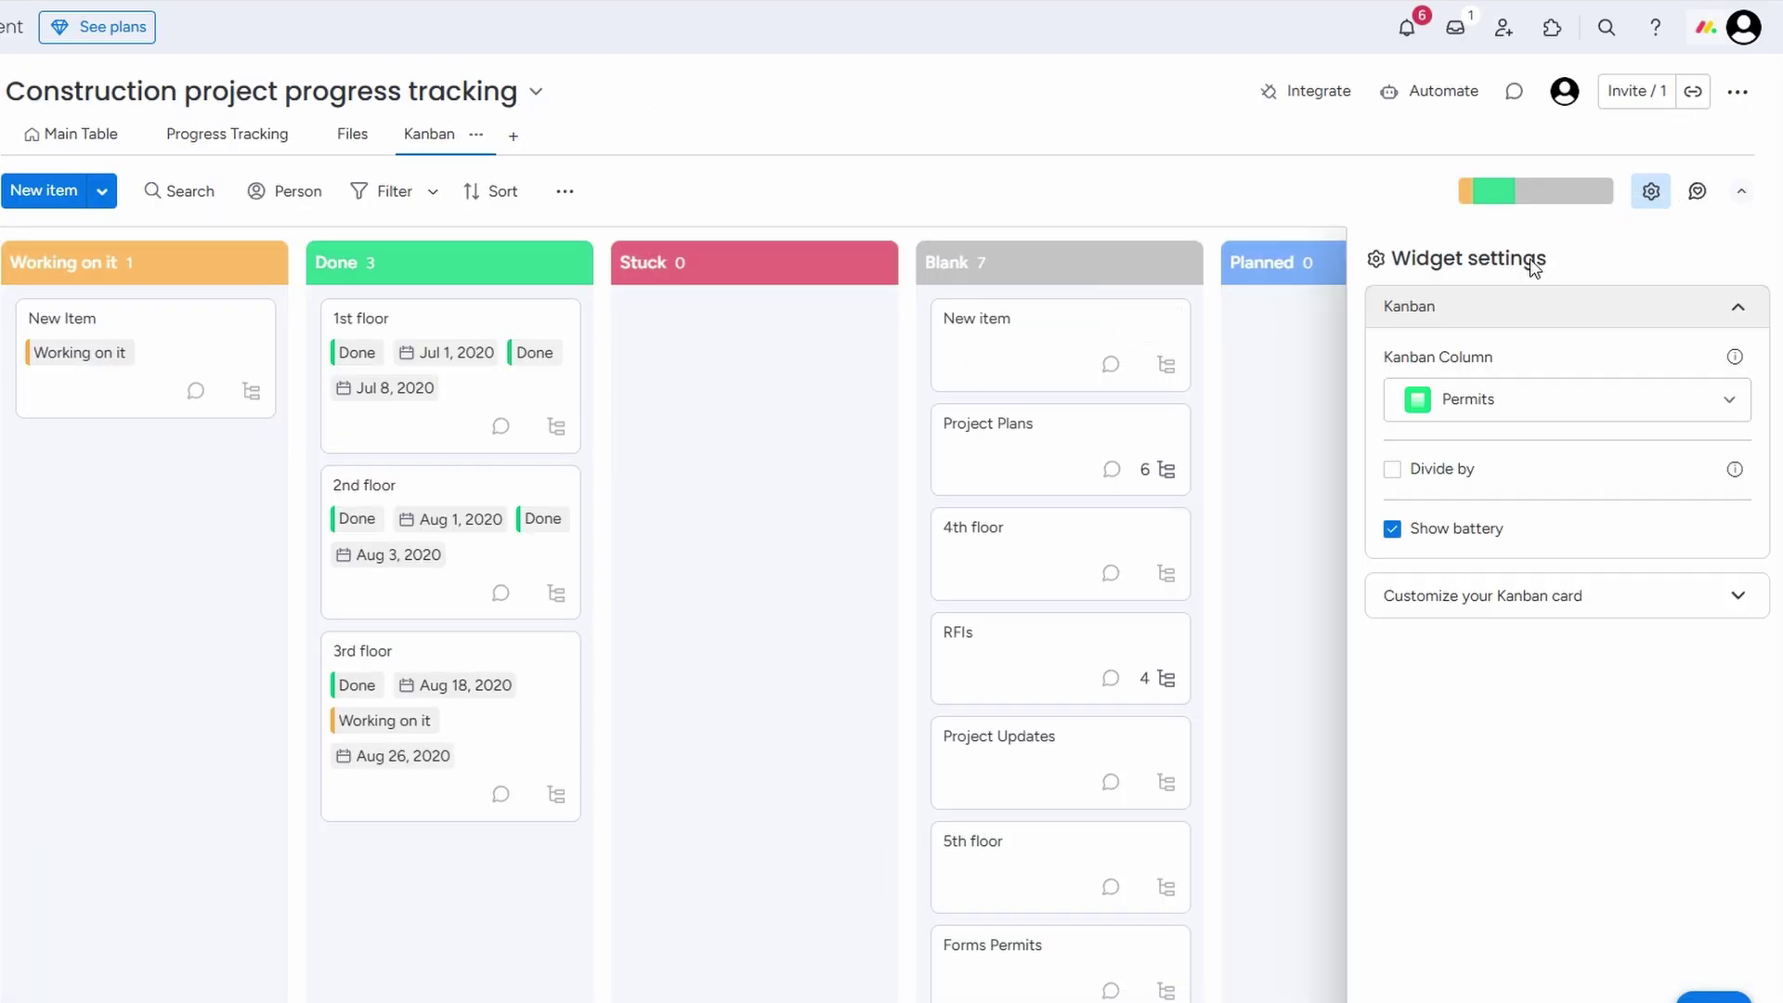
pyautogui.click(1490, 427)
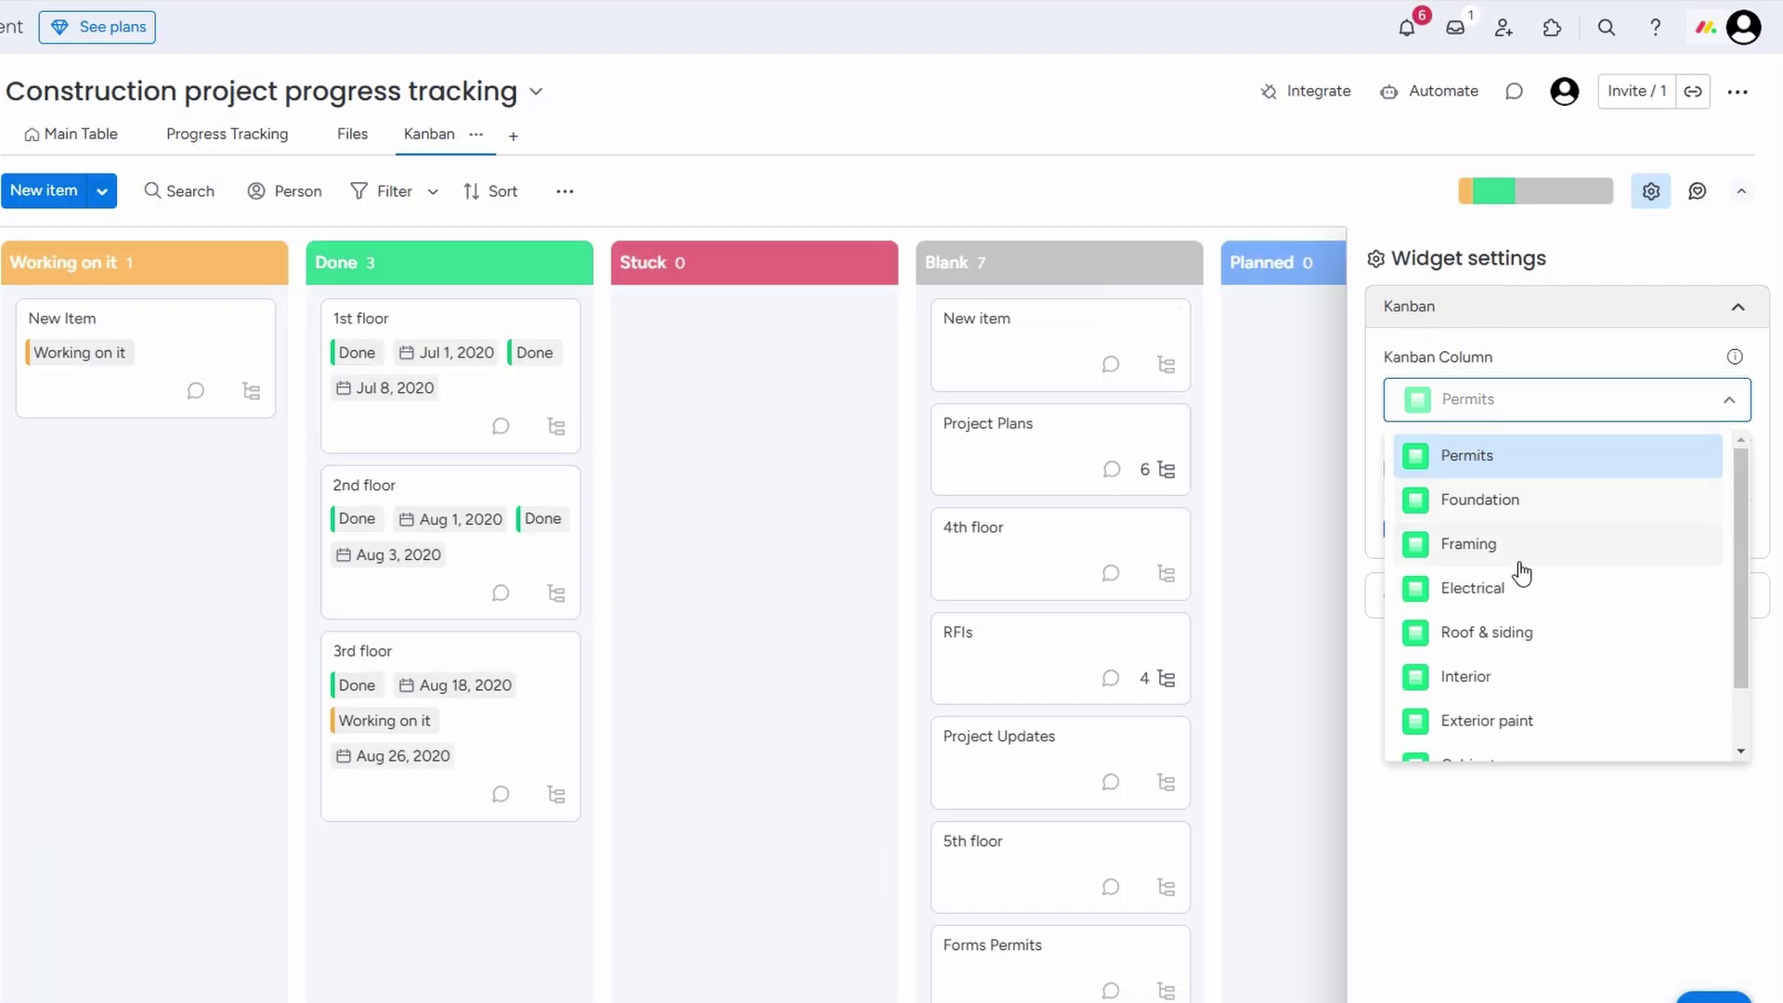
pyautogui.scroll(-1, 1523, 581)
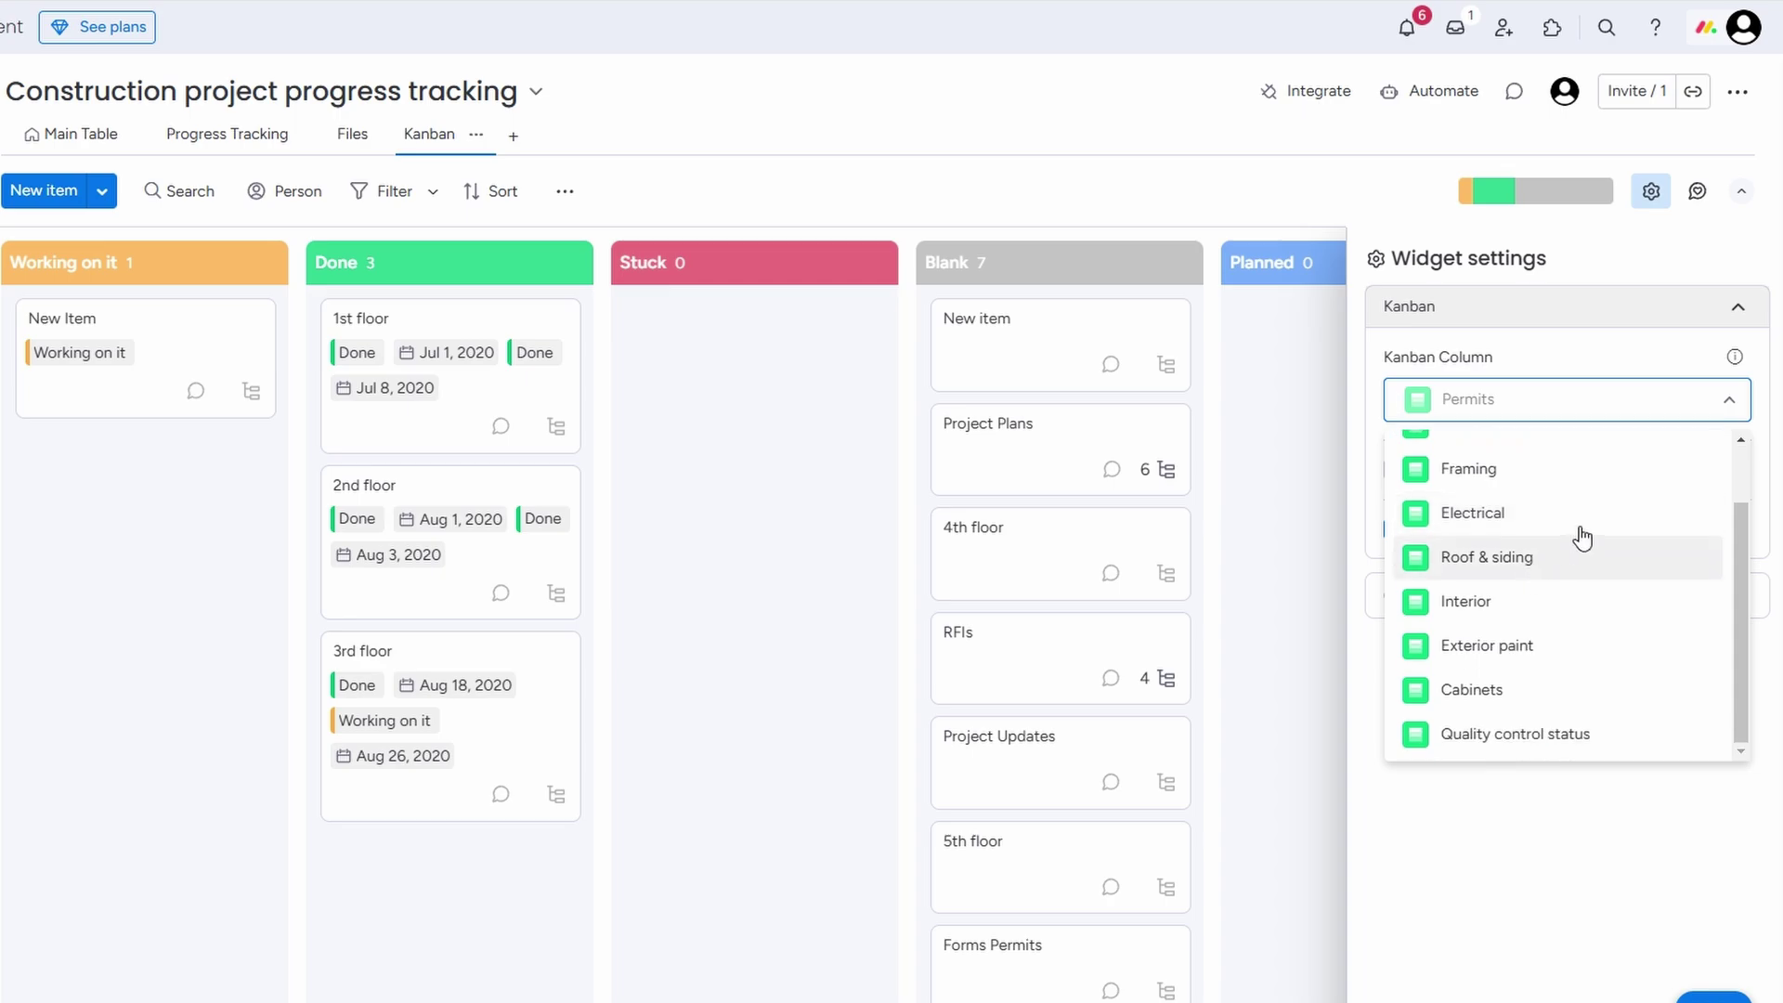
pyautogui.click(1737, 316)
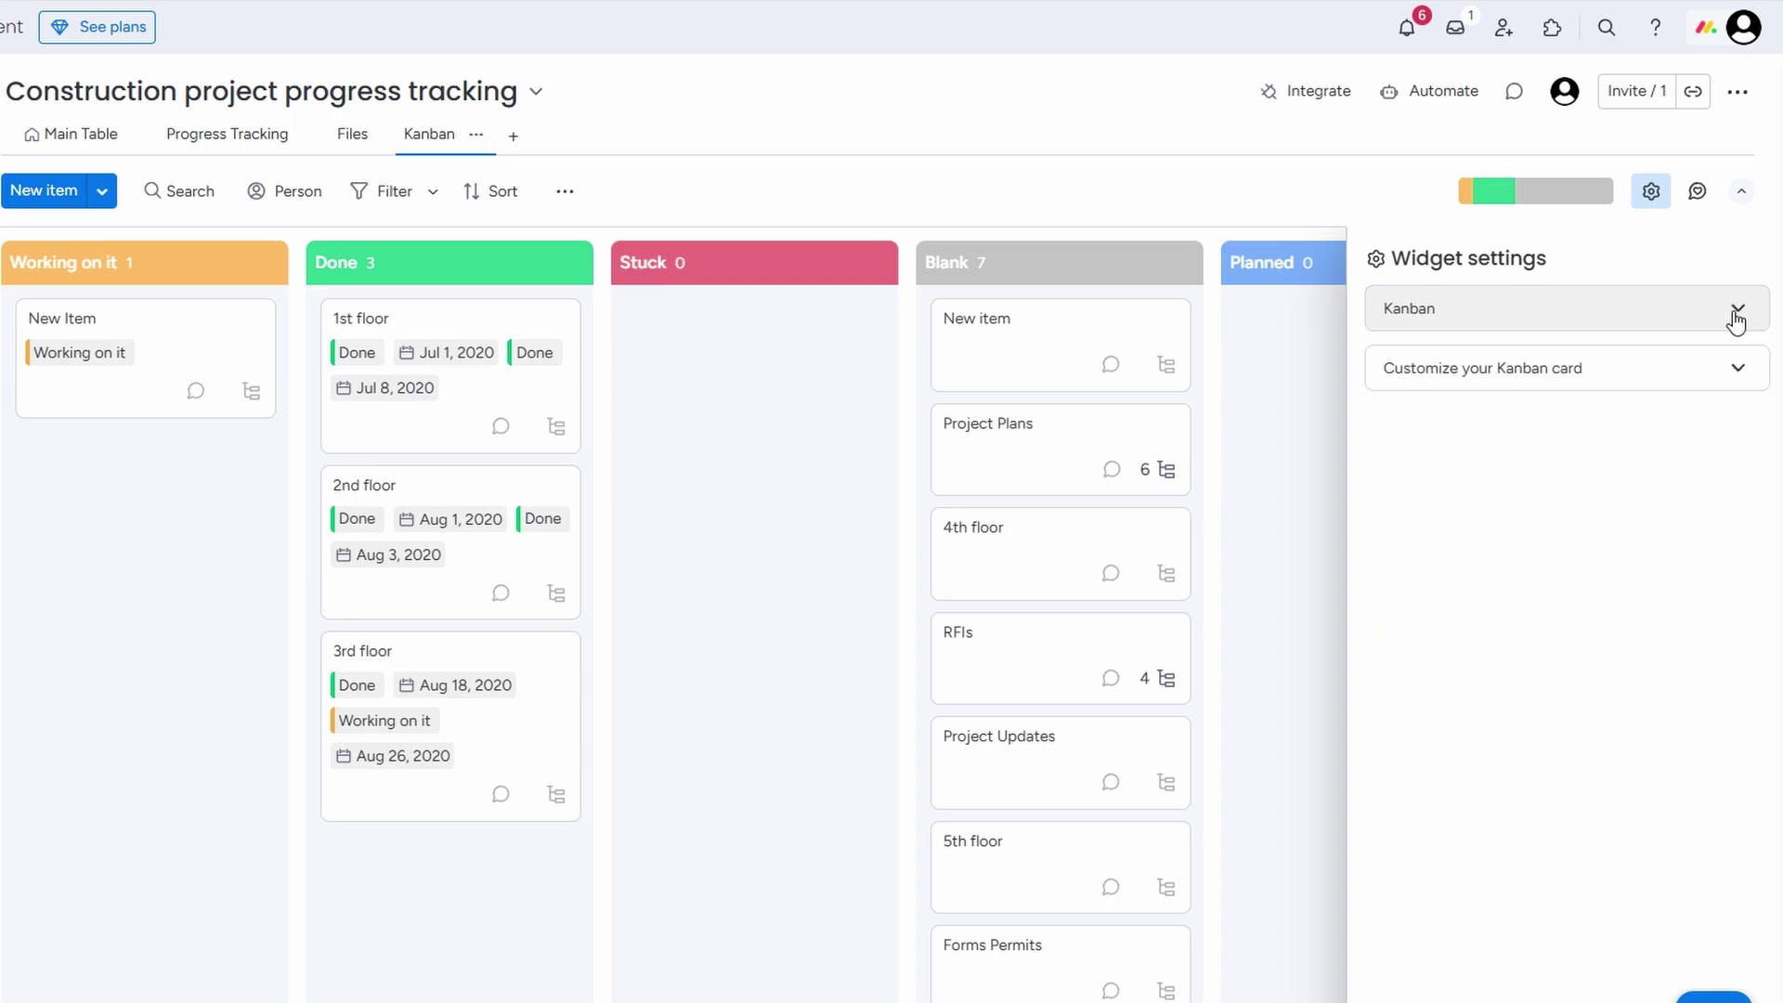
pyautogui.click(1641, 372)
pyautogui.scroll(-1, 1581, 488)
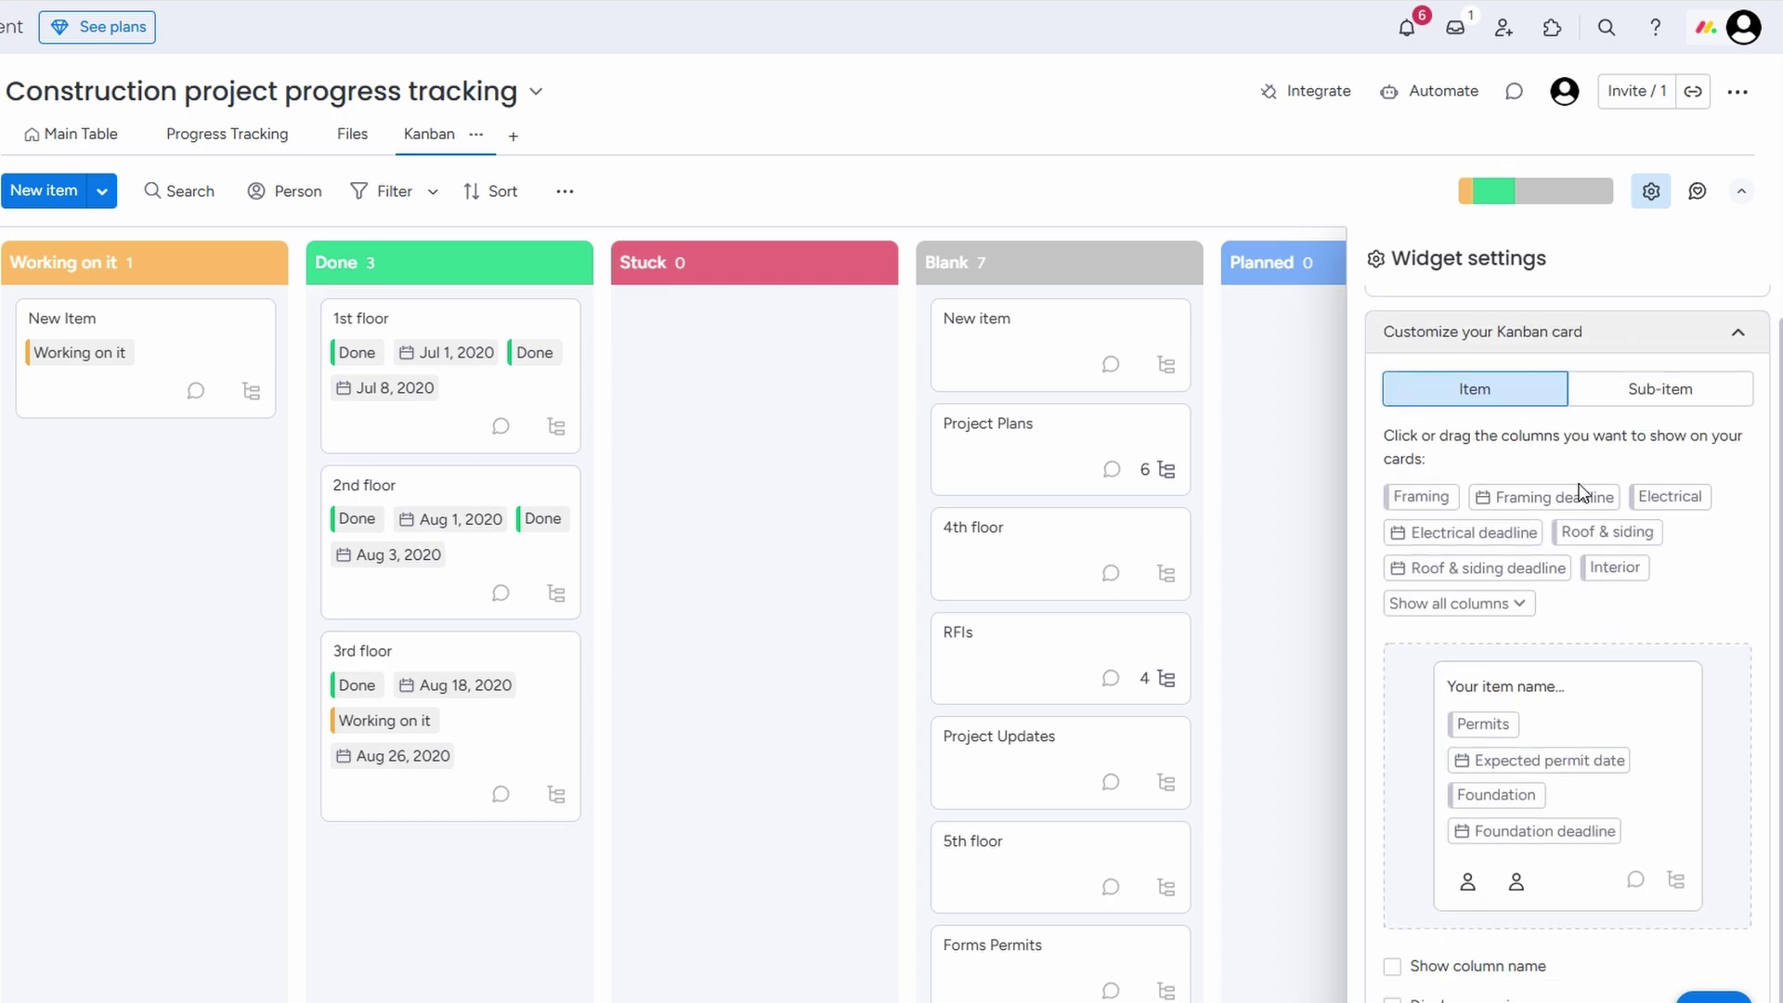
pyautogui.click(1739, 351)
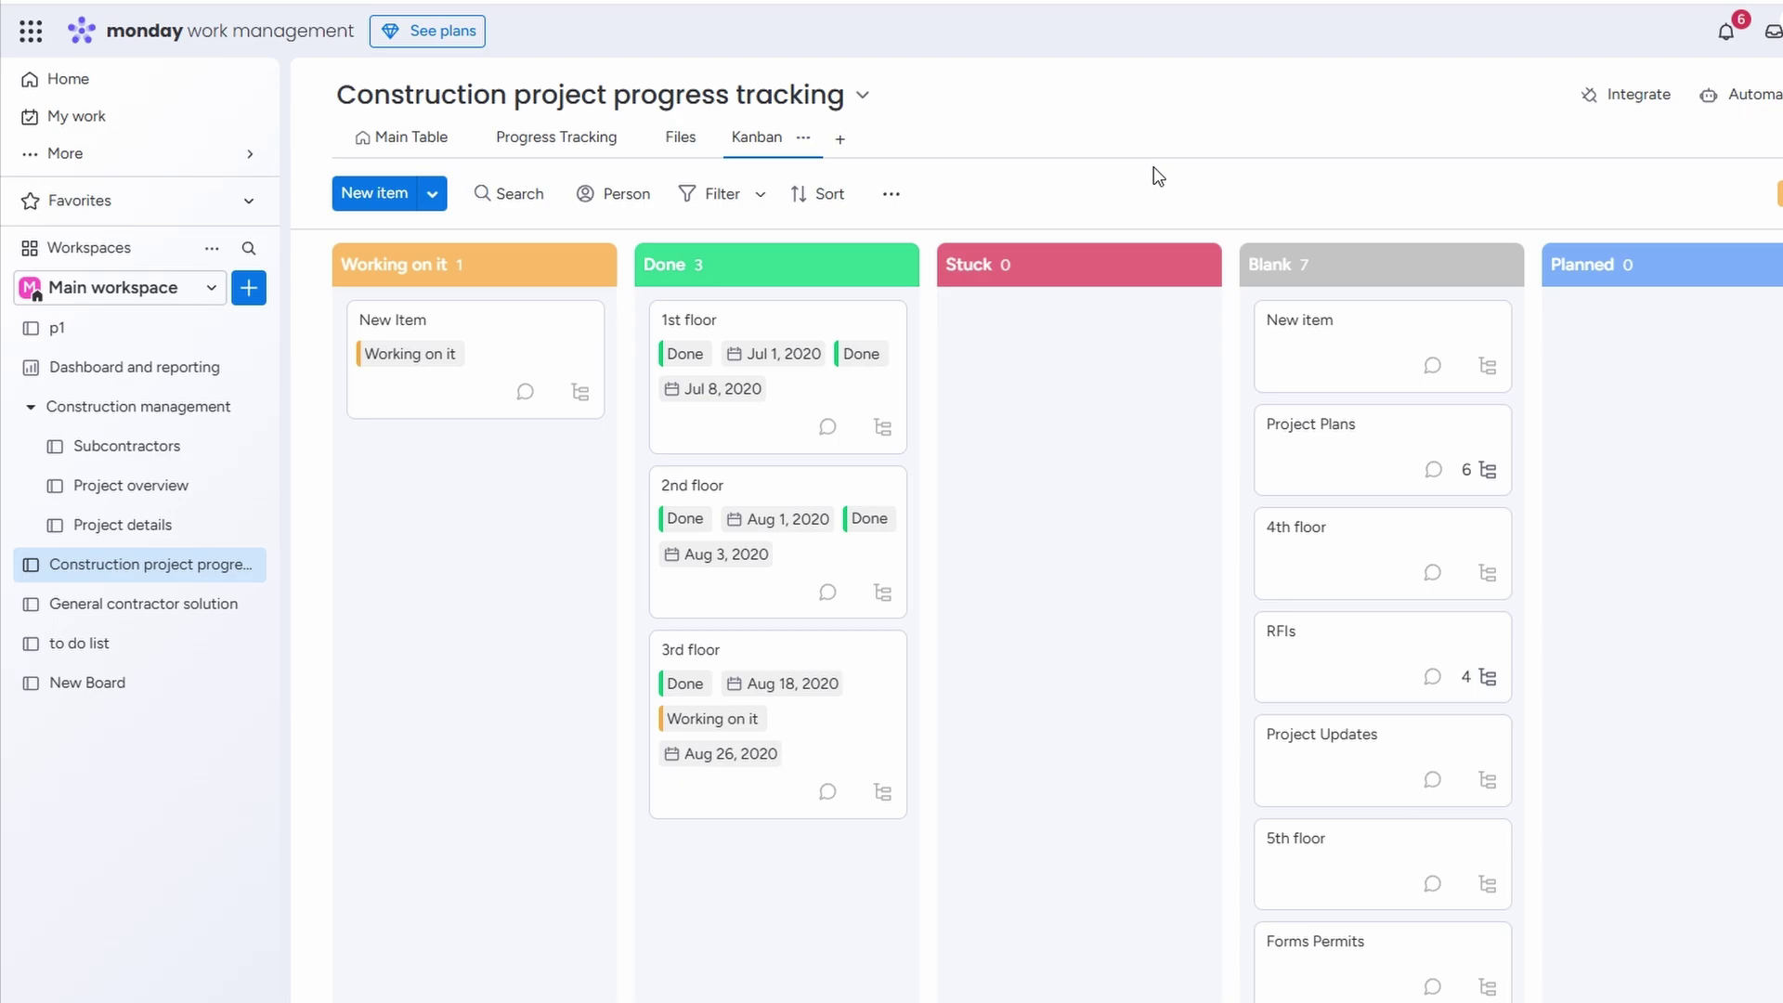
pyautogui.click(760, 196)
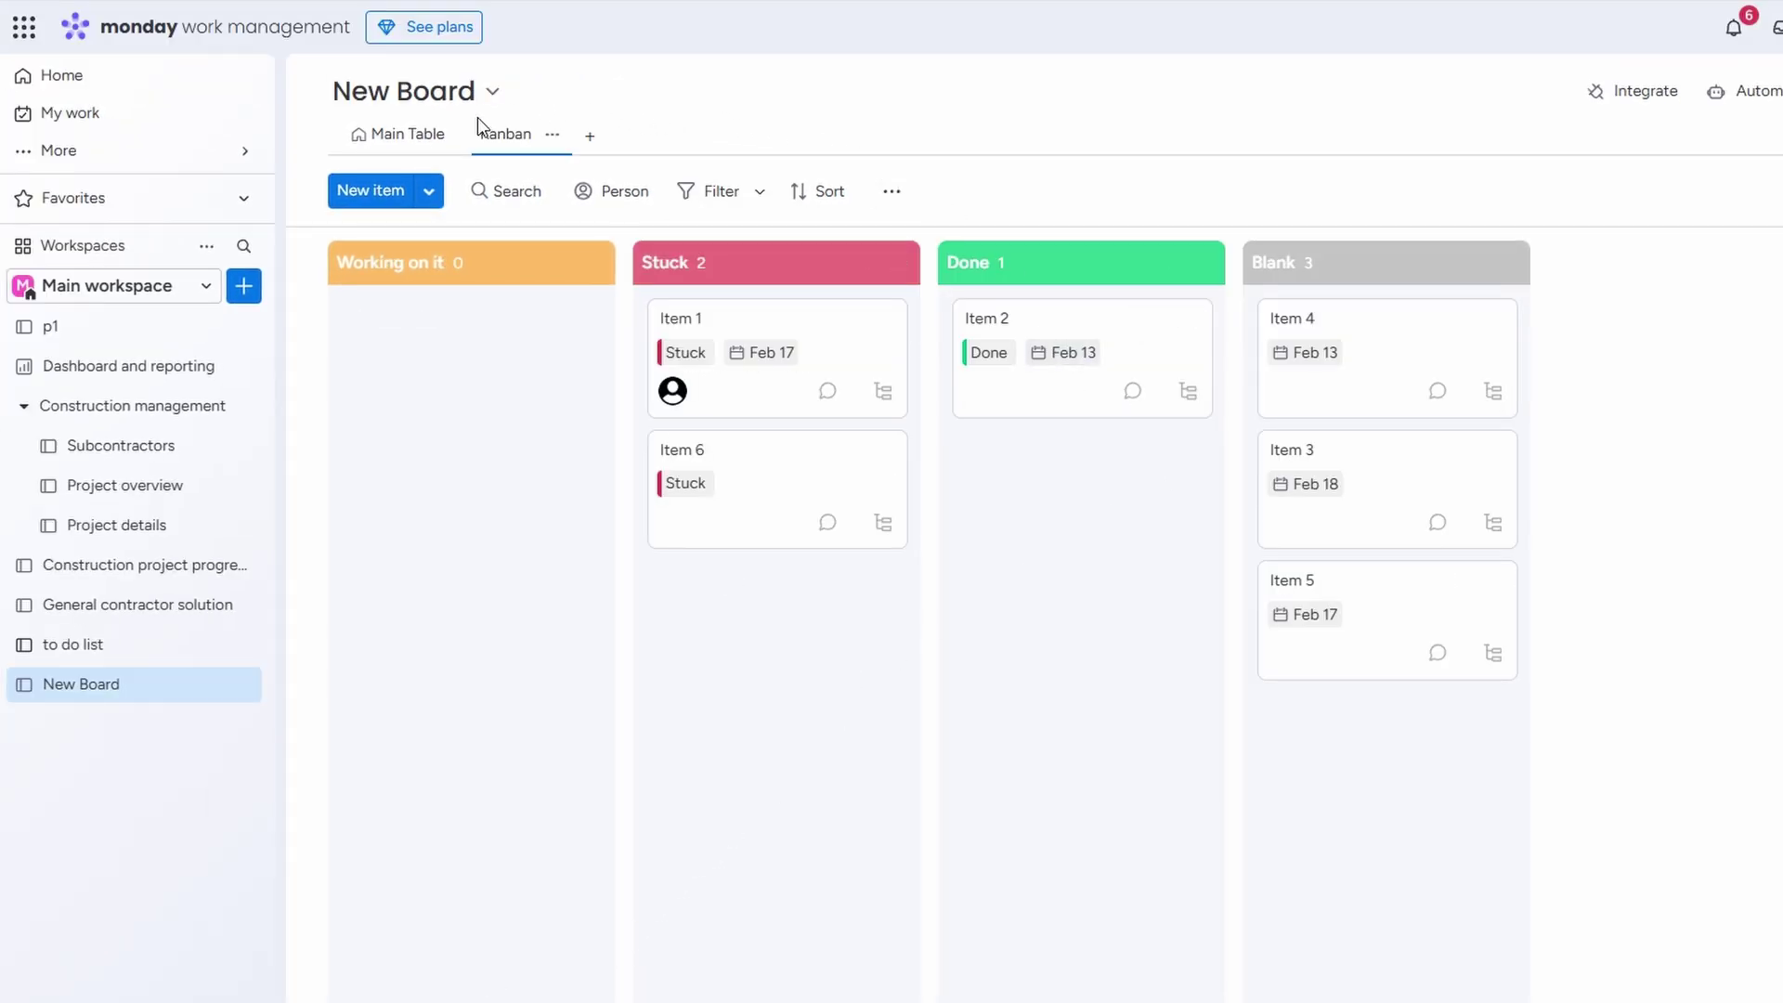
# Create a new item with the status Stuck and the label Label 2, keeping the default item name.
pyautogui.click(376, 195)
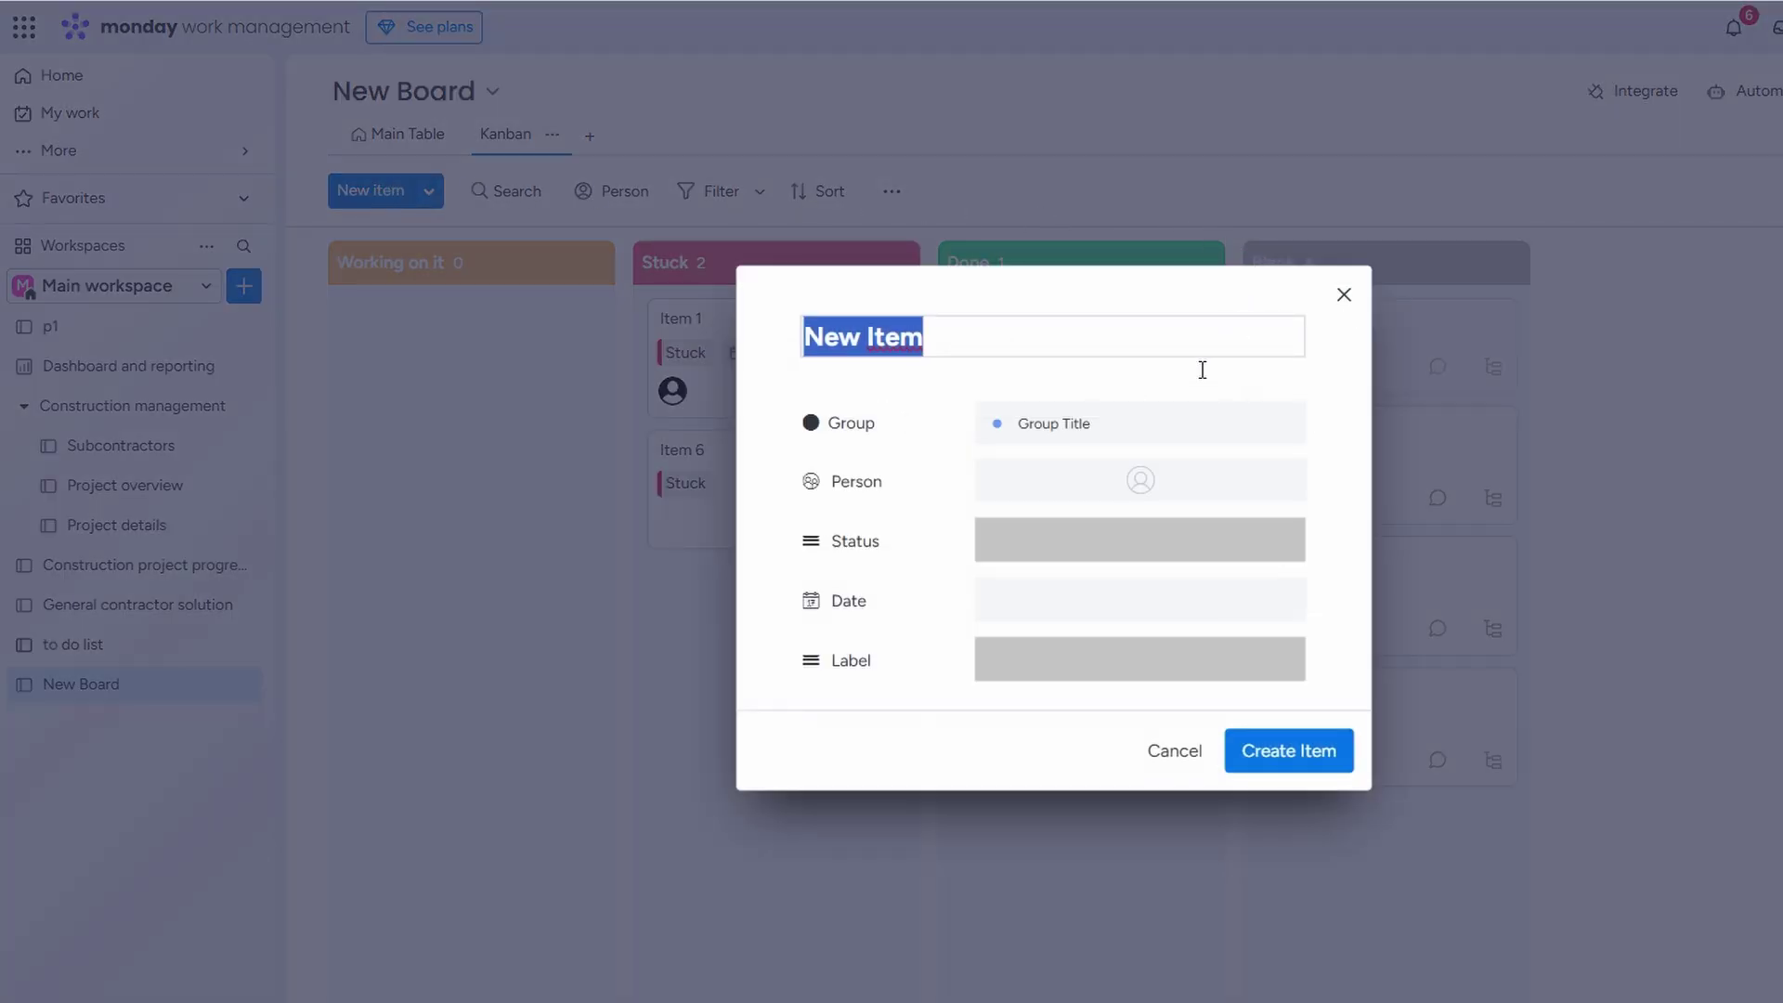
pyautogui.click(1019, 545)
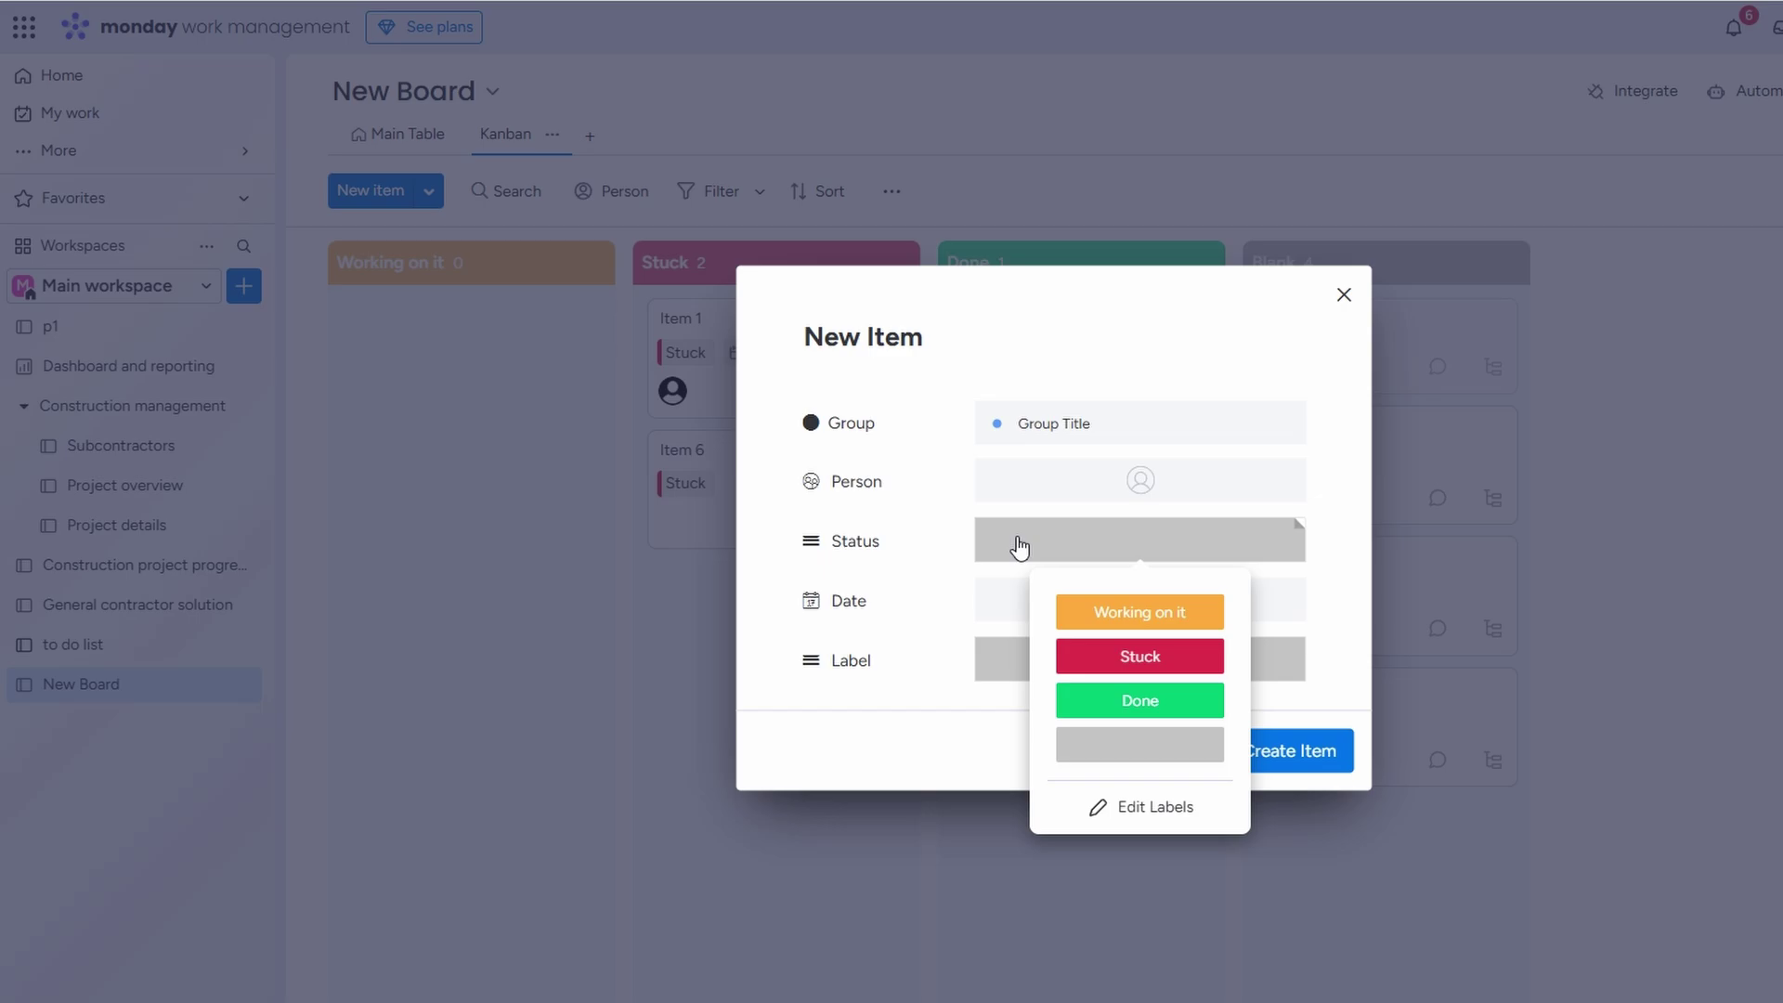
pyautogui.click(1127, 692)
pyautogui.click(1084, 550)
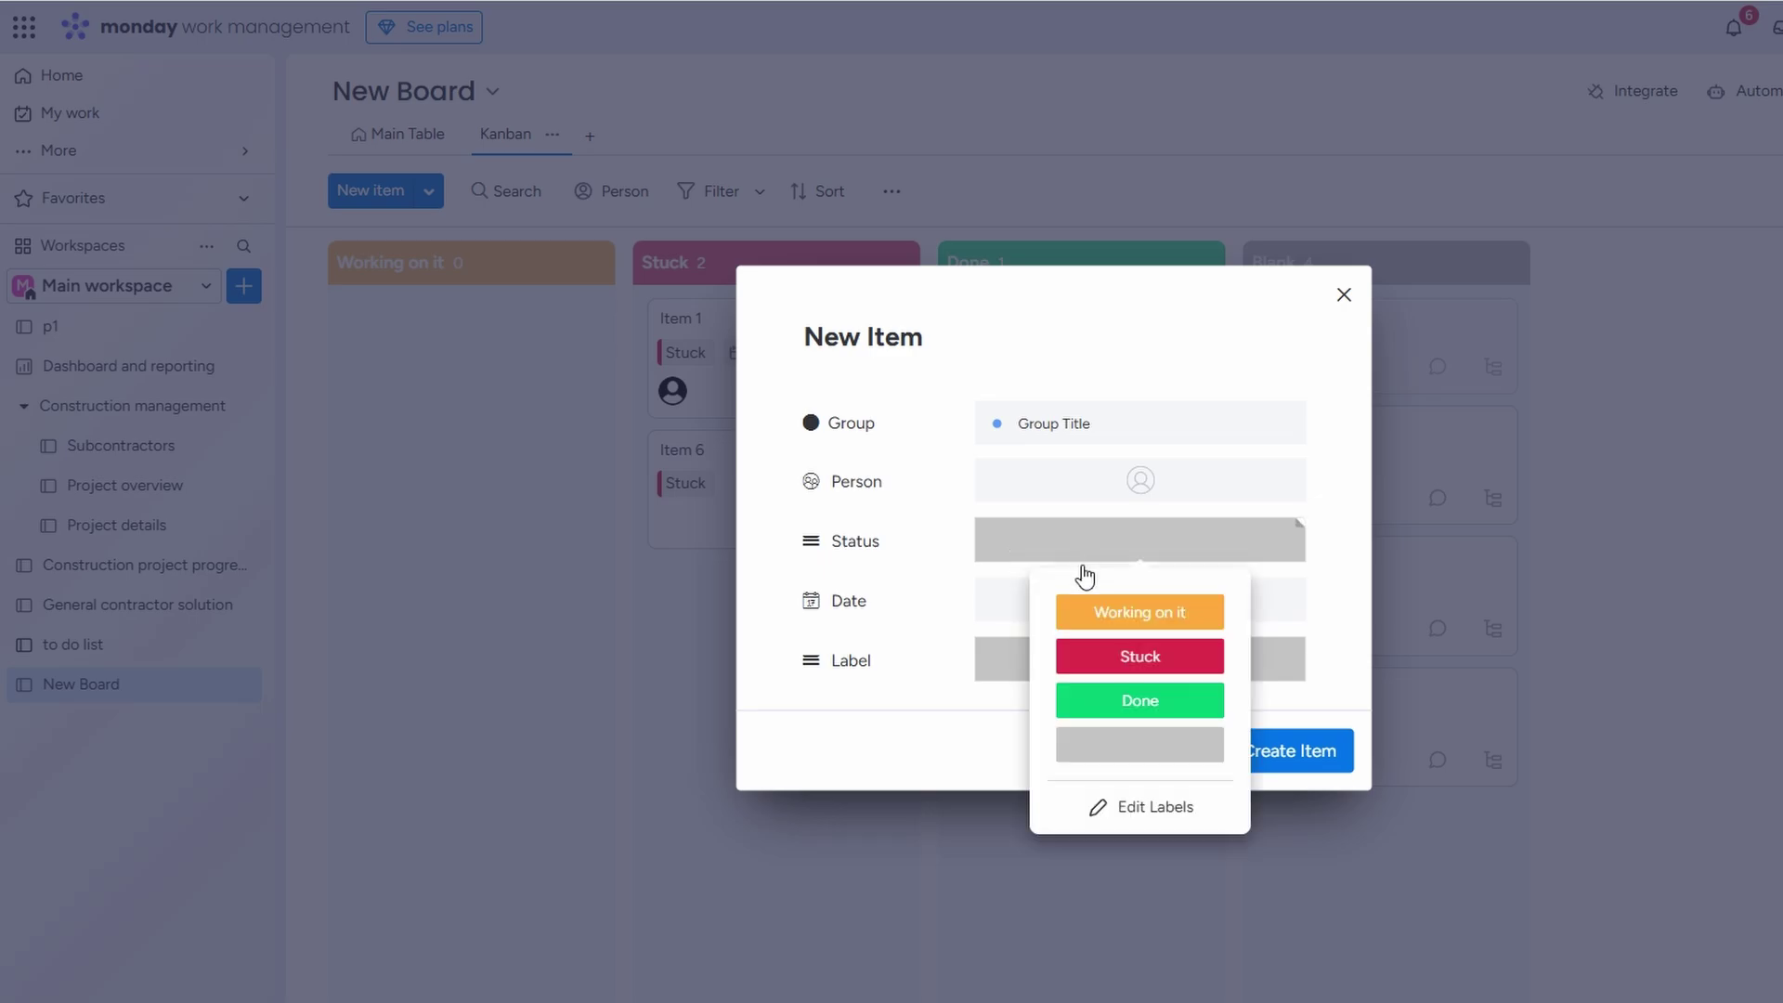
pyautogui.click(1108, 667)
pyautogui.click(1130, 681)
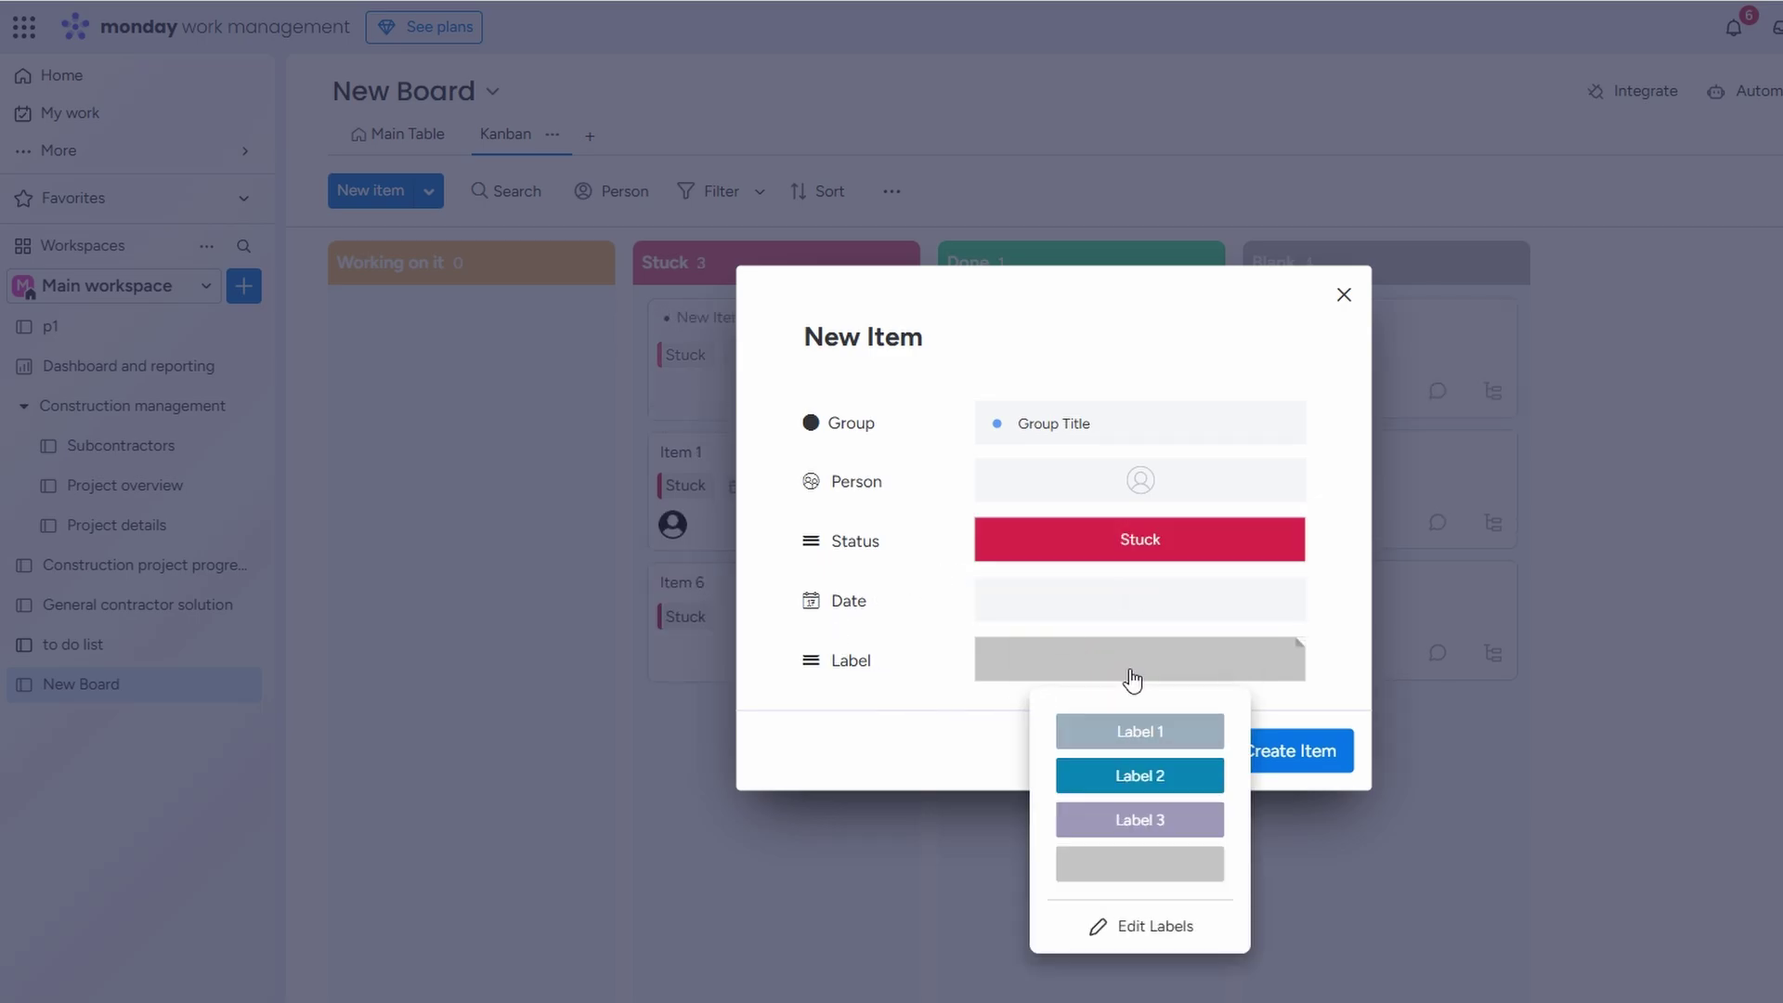
pyautogui.click(1128, 778)
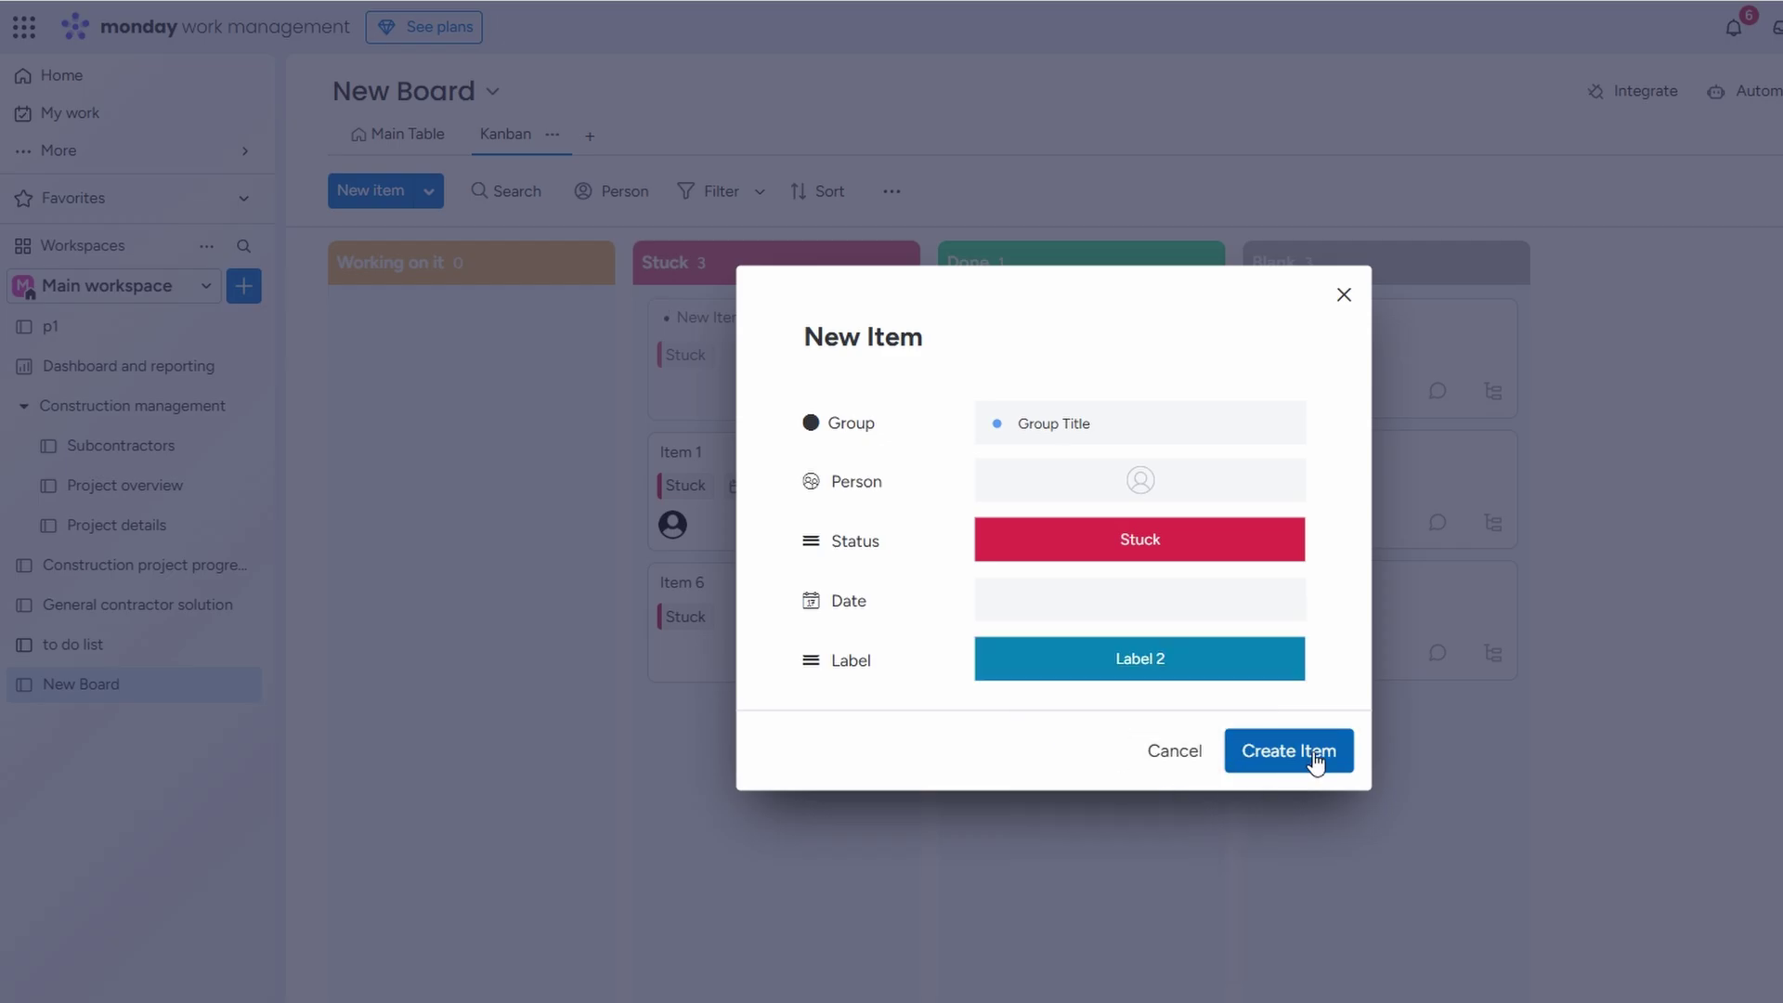
pyautogui.click(1315, 758)
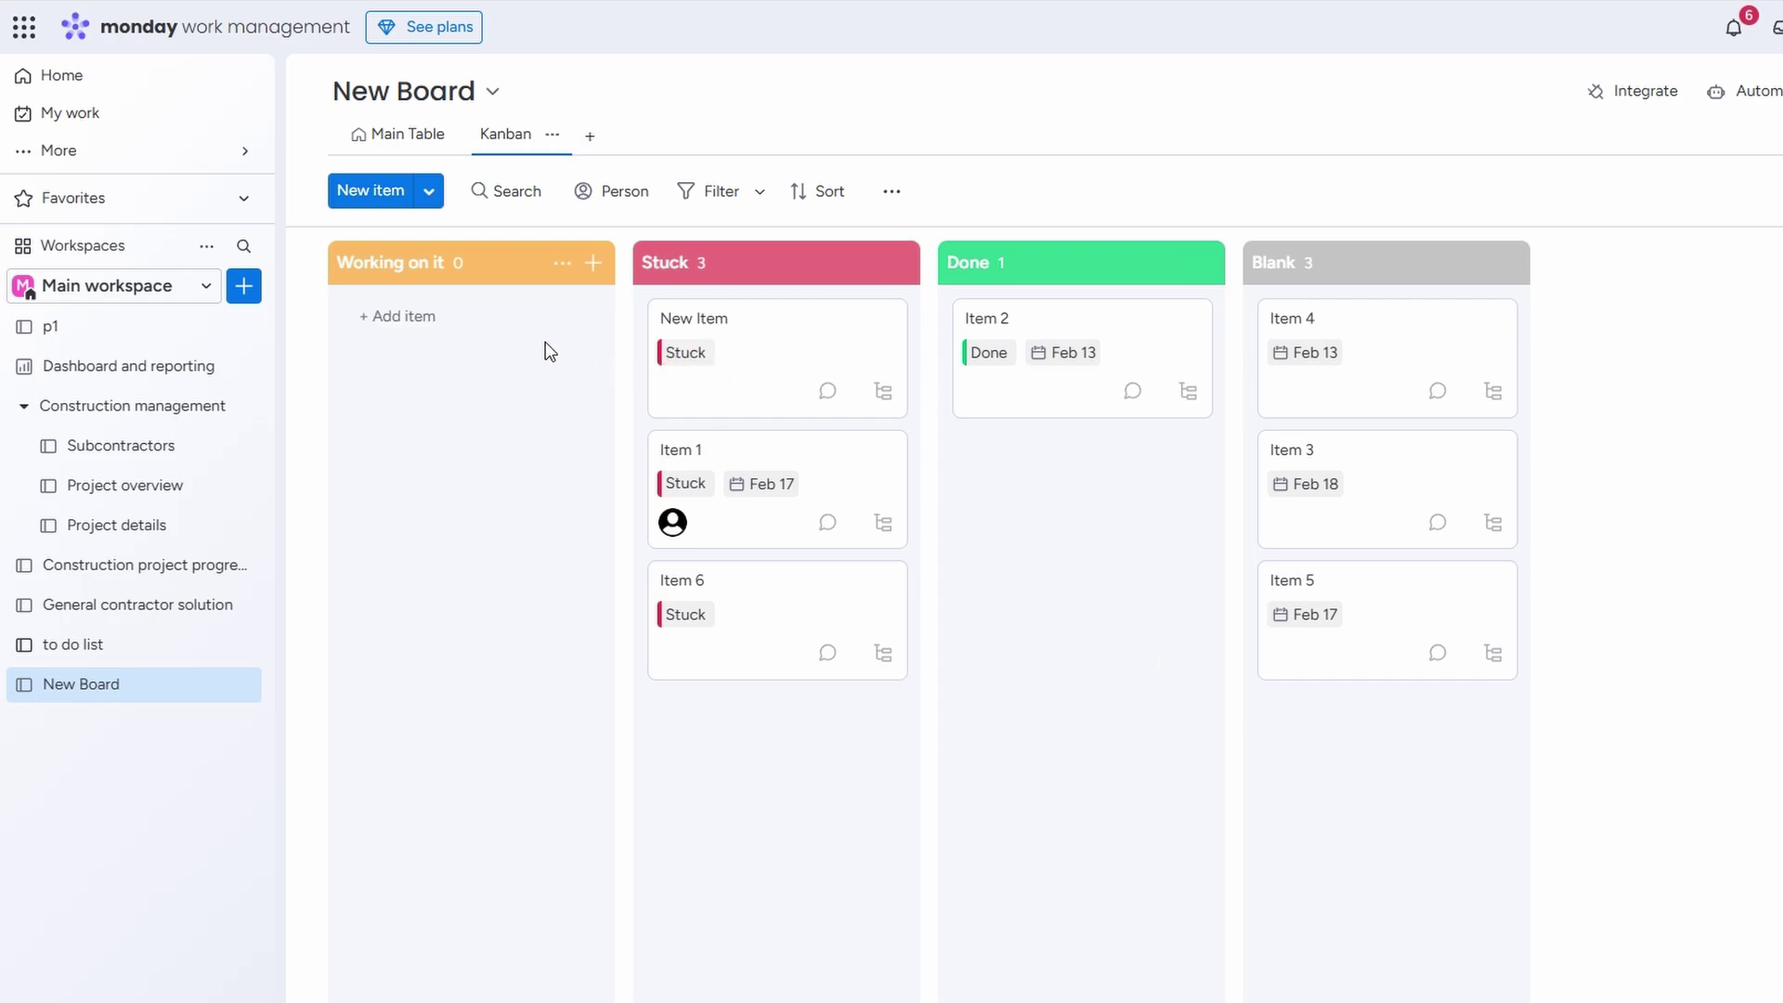
# Add an item to the Working on it column of the Kanban and switch to the Main Table view.
pyautogui.click(594, 265)
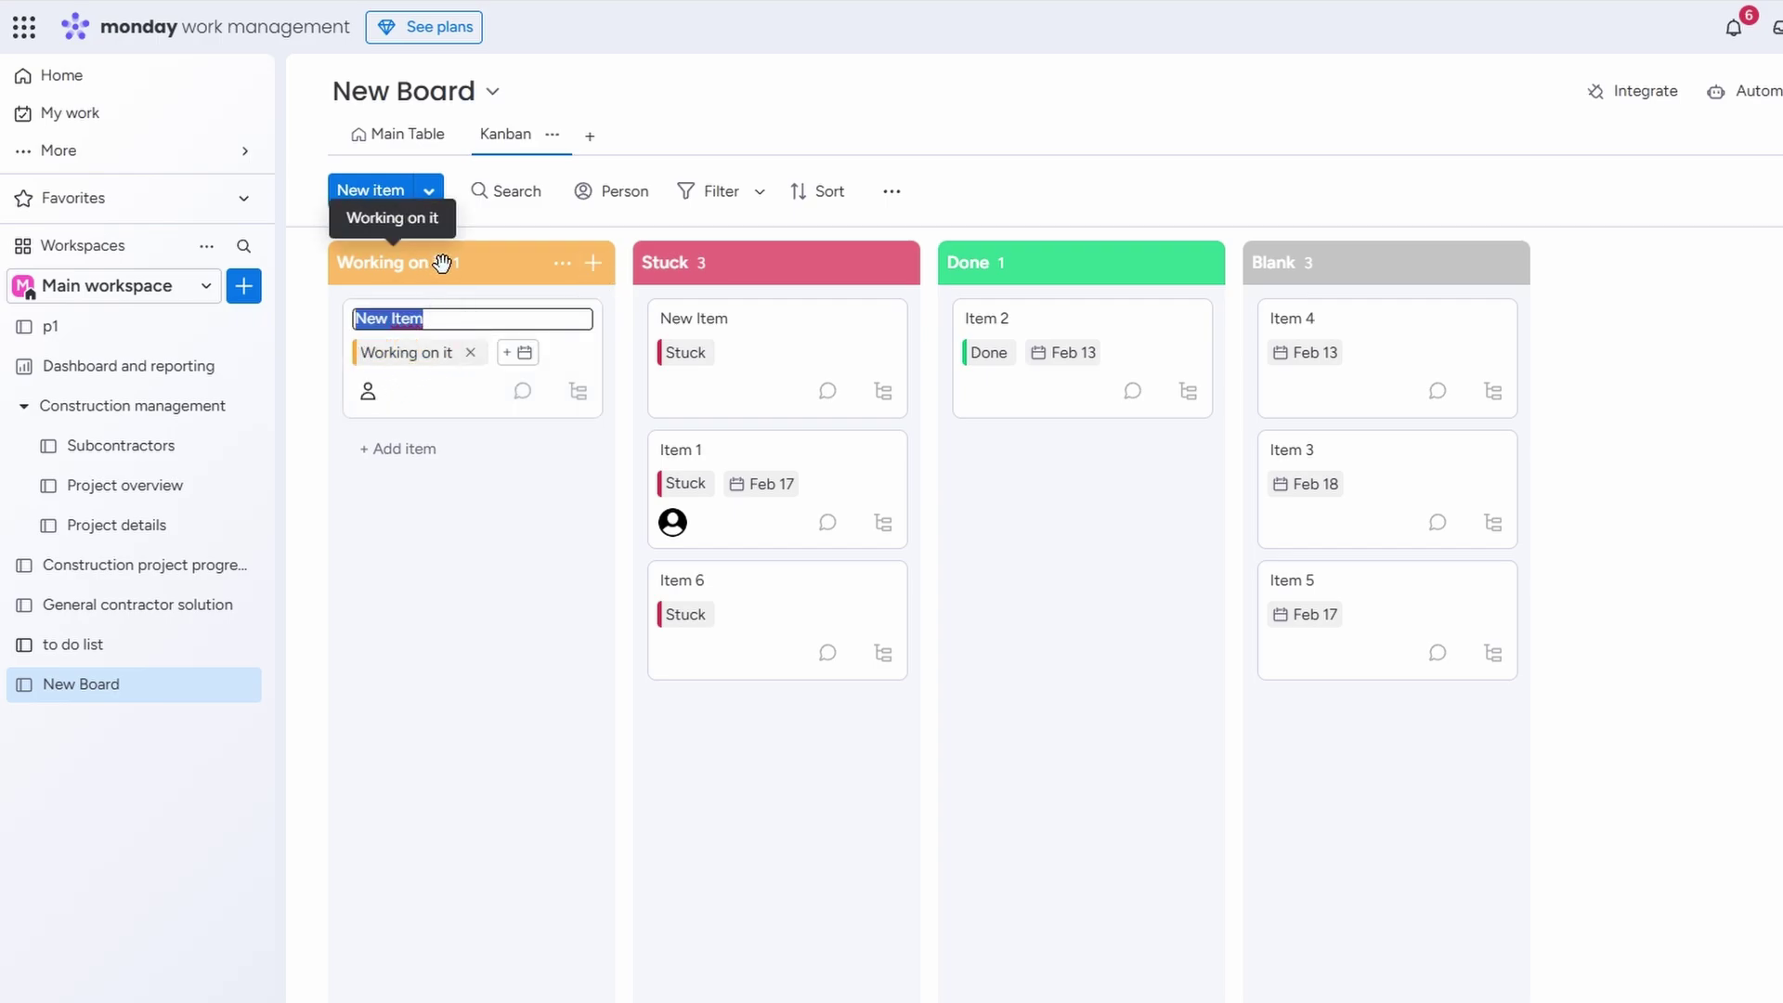
pyautogui.click(401, 136)
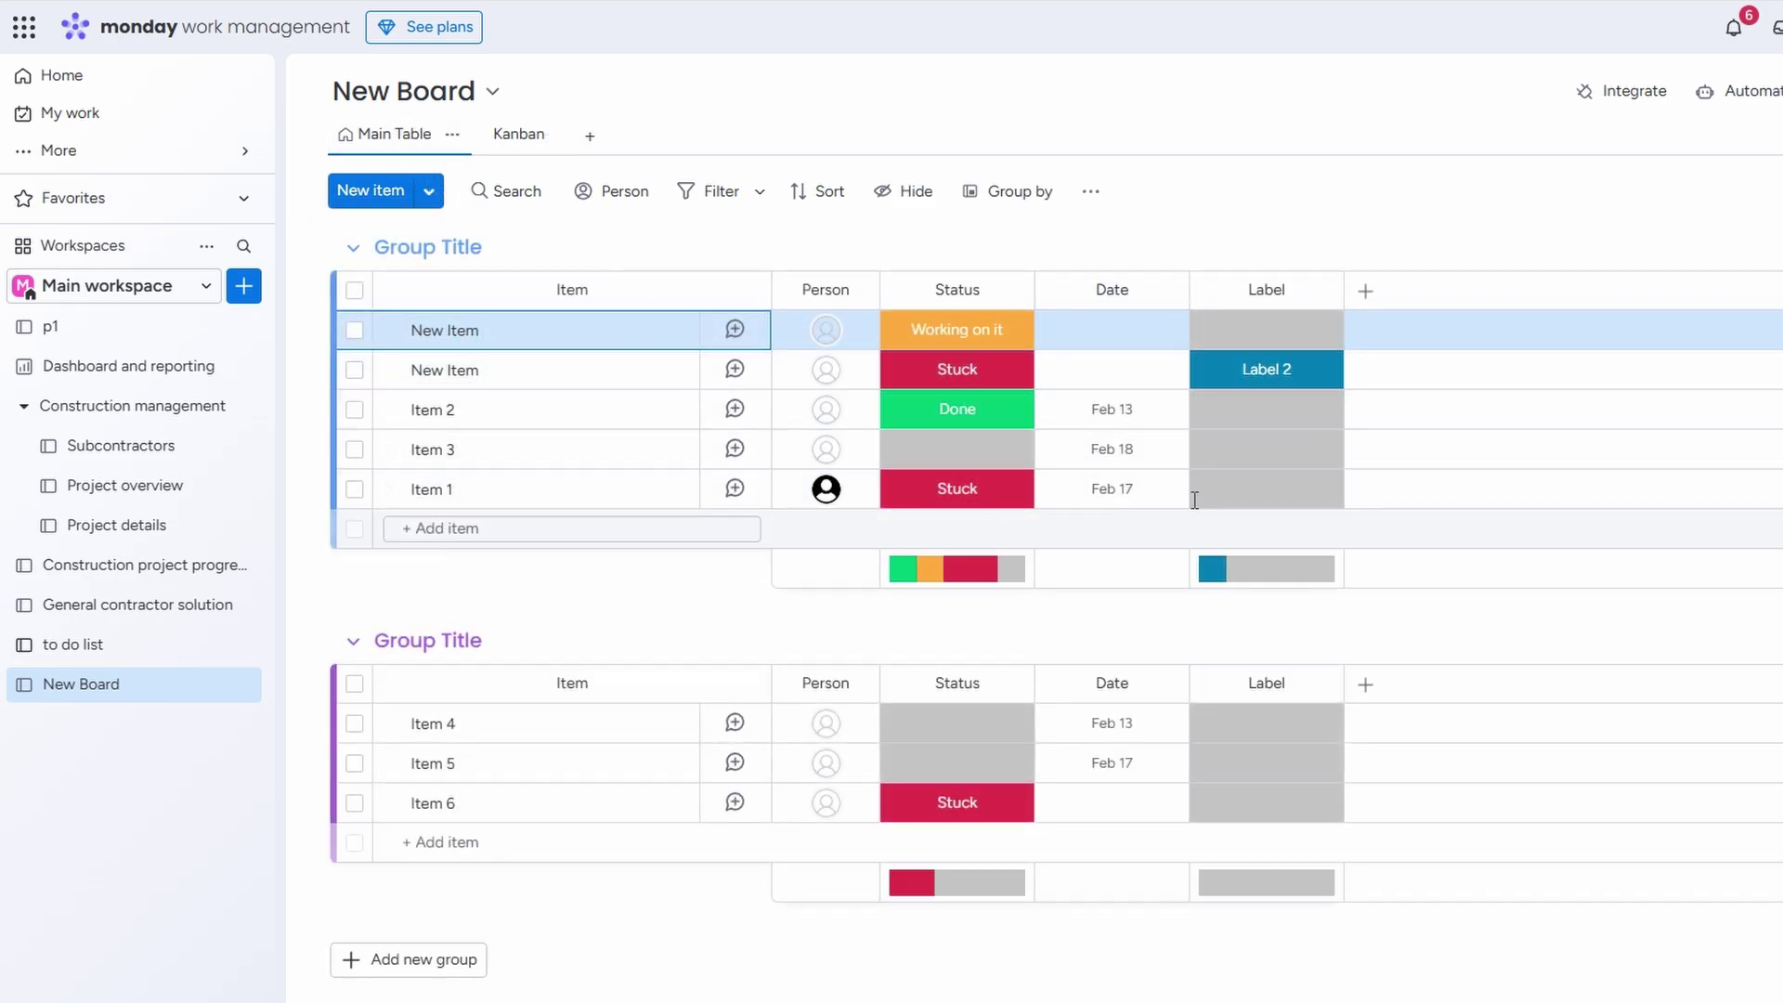
# Set the Working on it item's label to Label 2 and open the Label column's labels for editing.
pyautogui.click(1298, 333)
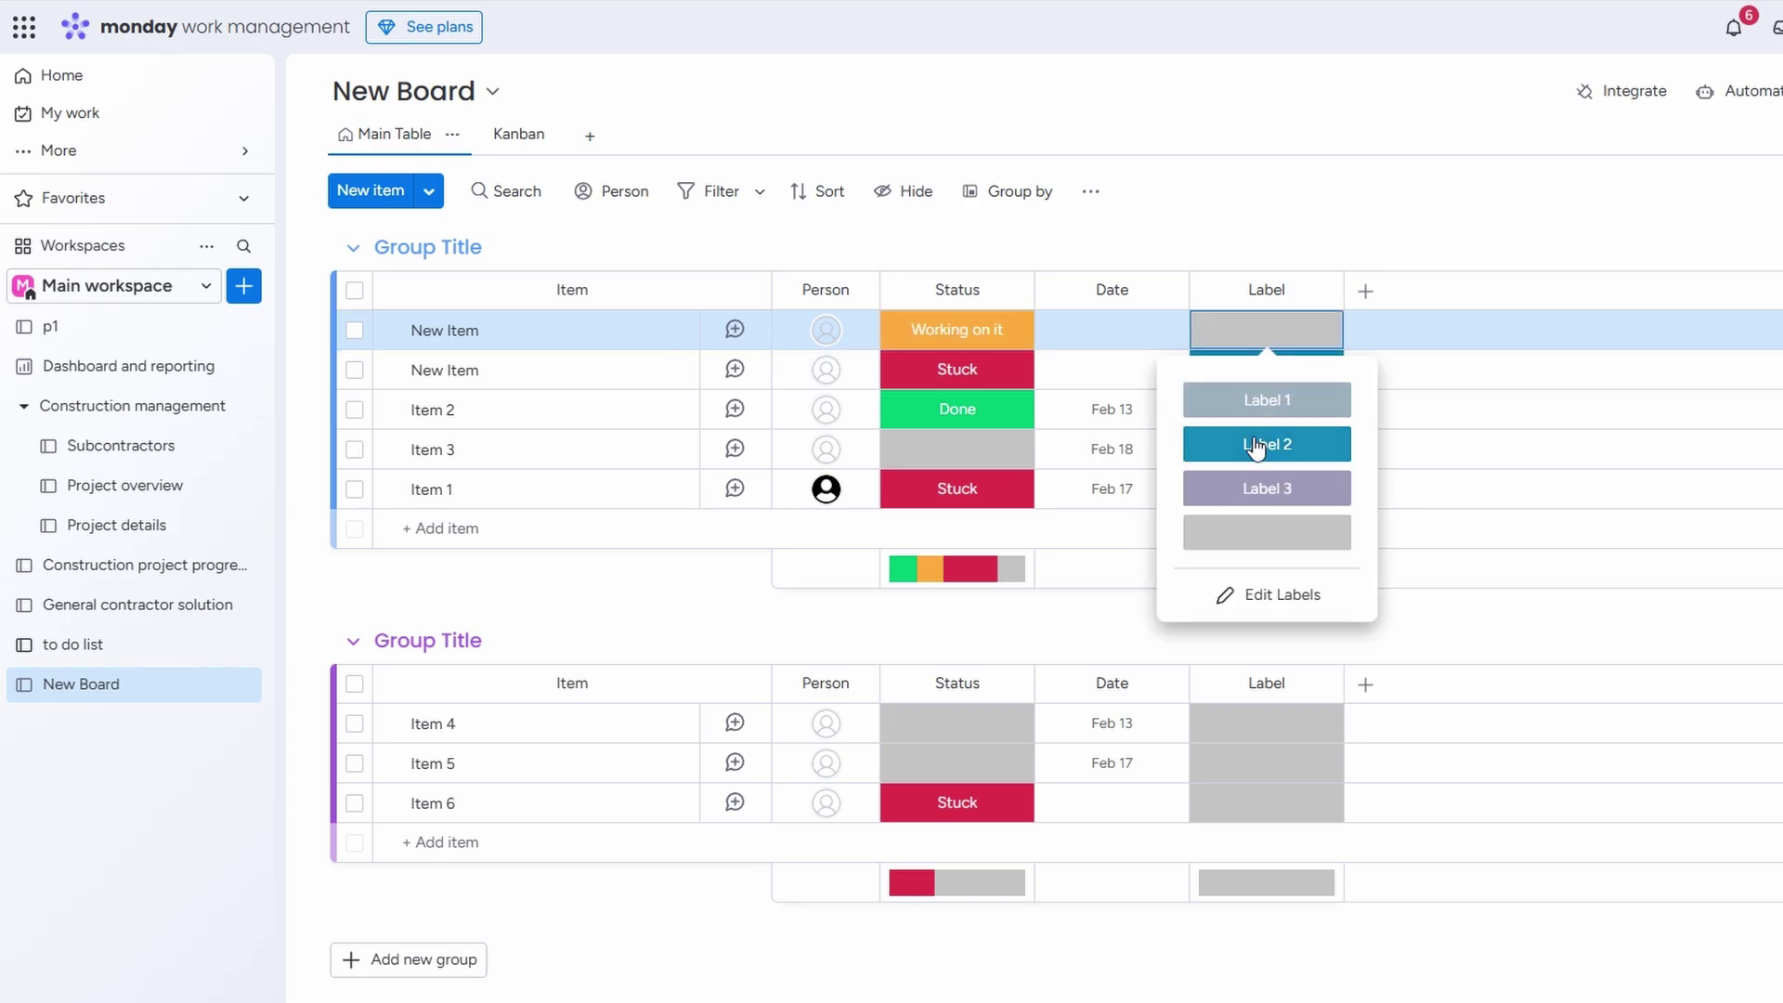
pyautogui.click(1262, 444)
pyautogui.click(1258, 344)
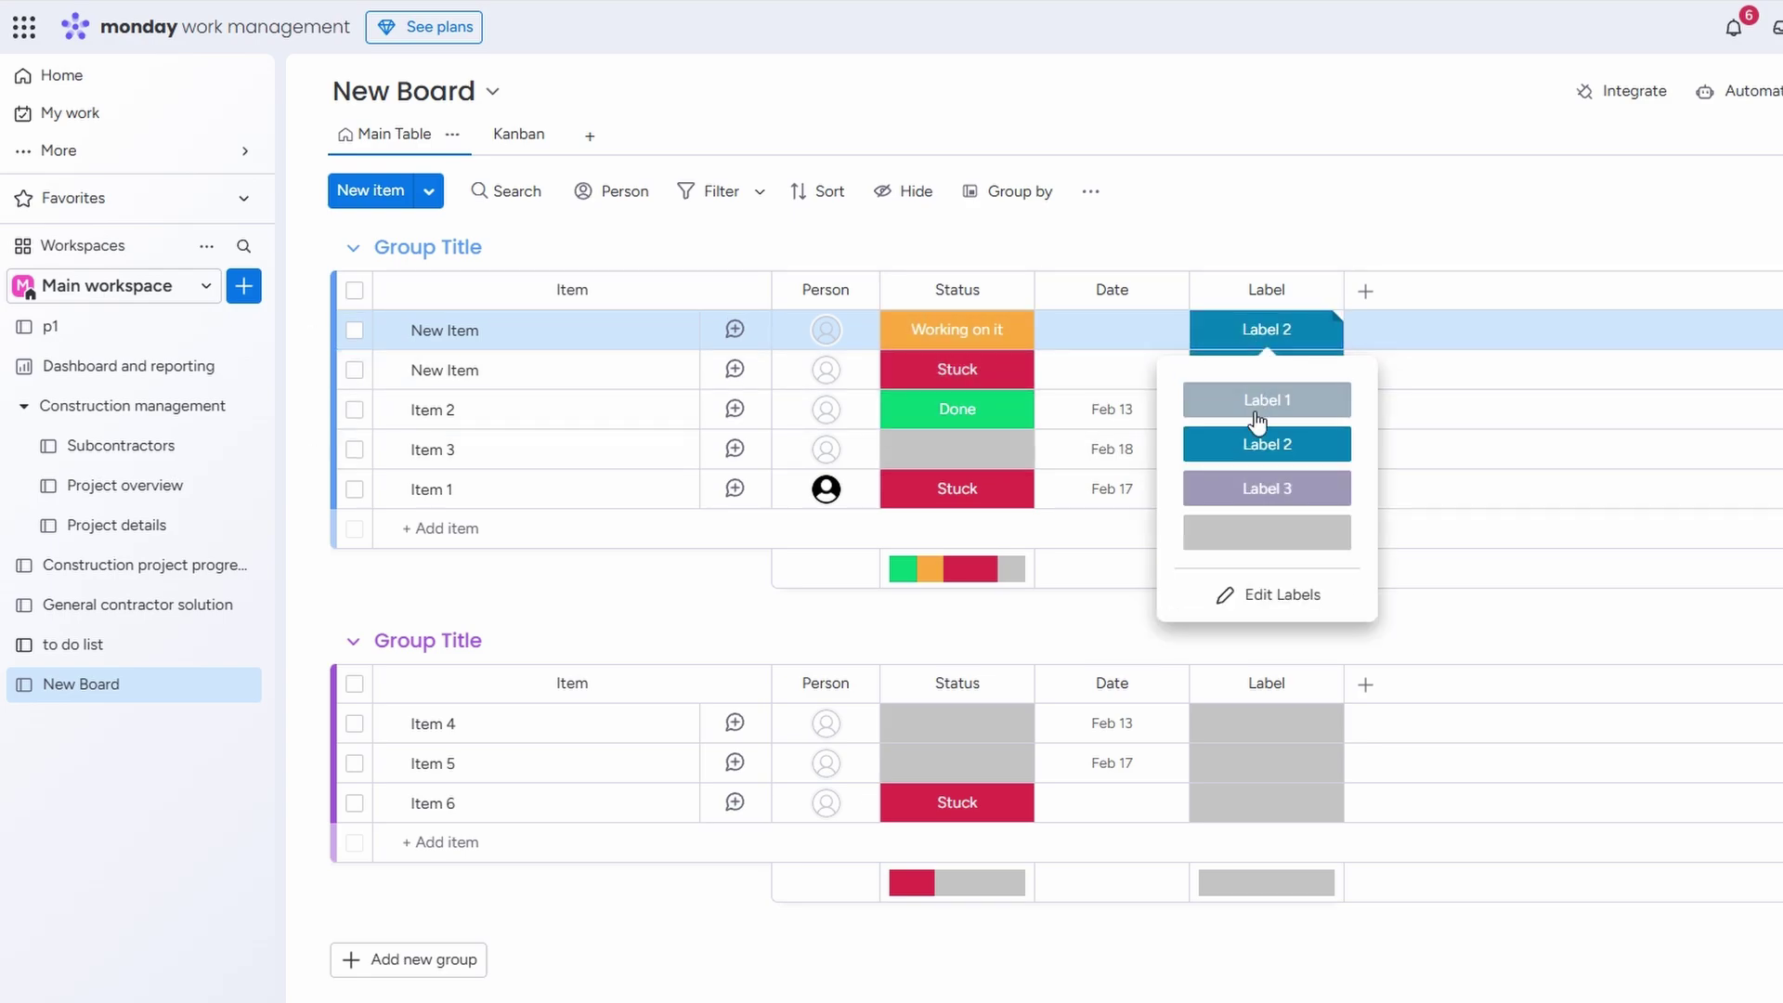
pyautogui.click(1257, 599)
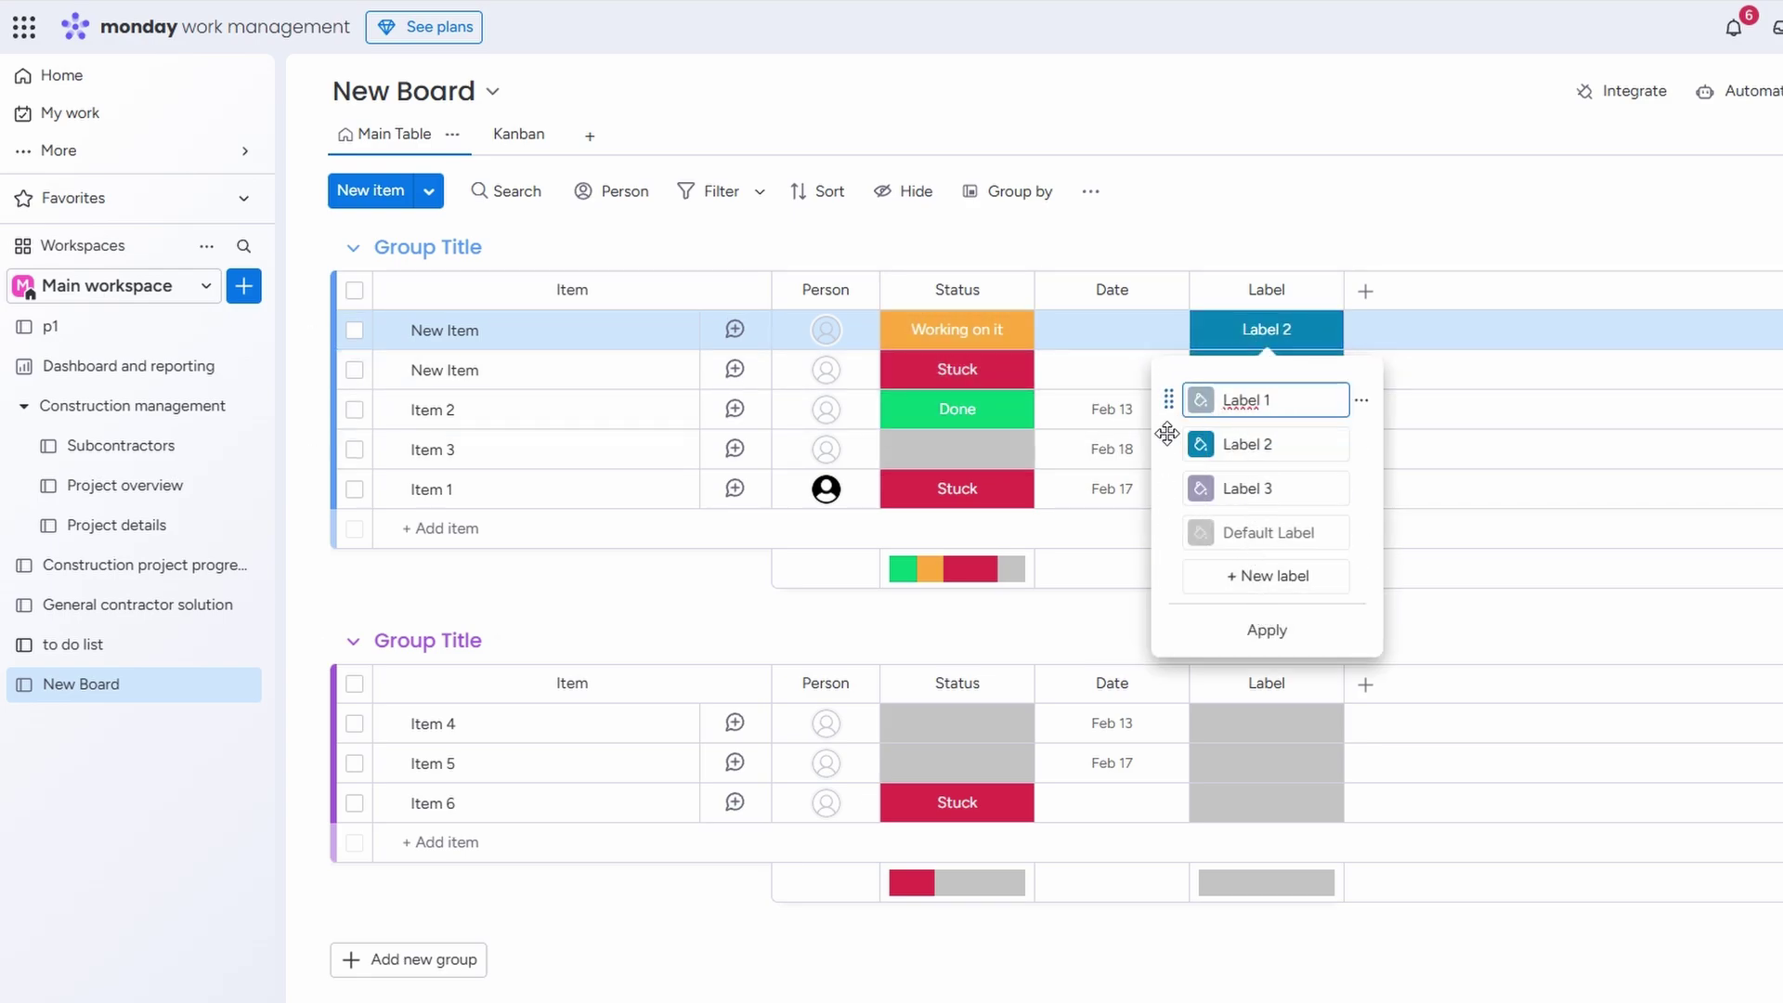
# Try yellow, red and bright green as the color of Label 2.
pyautogui.click(1202, 447)
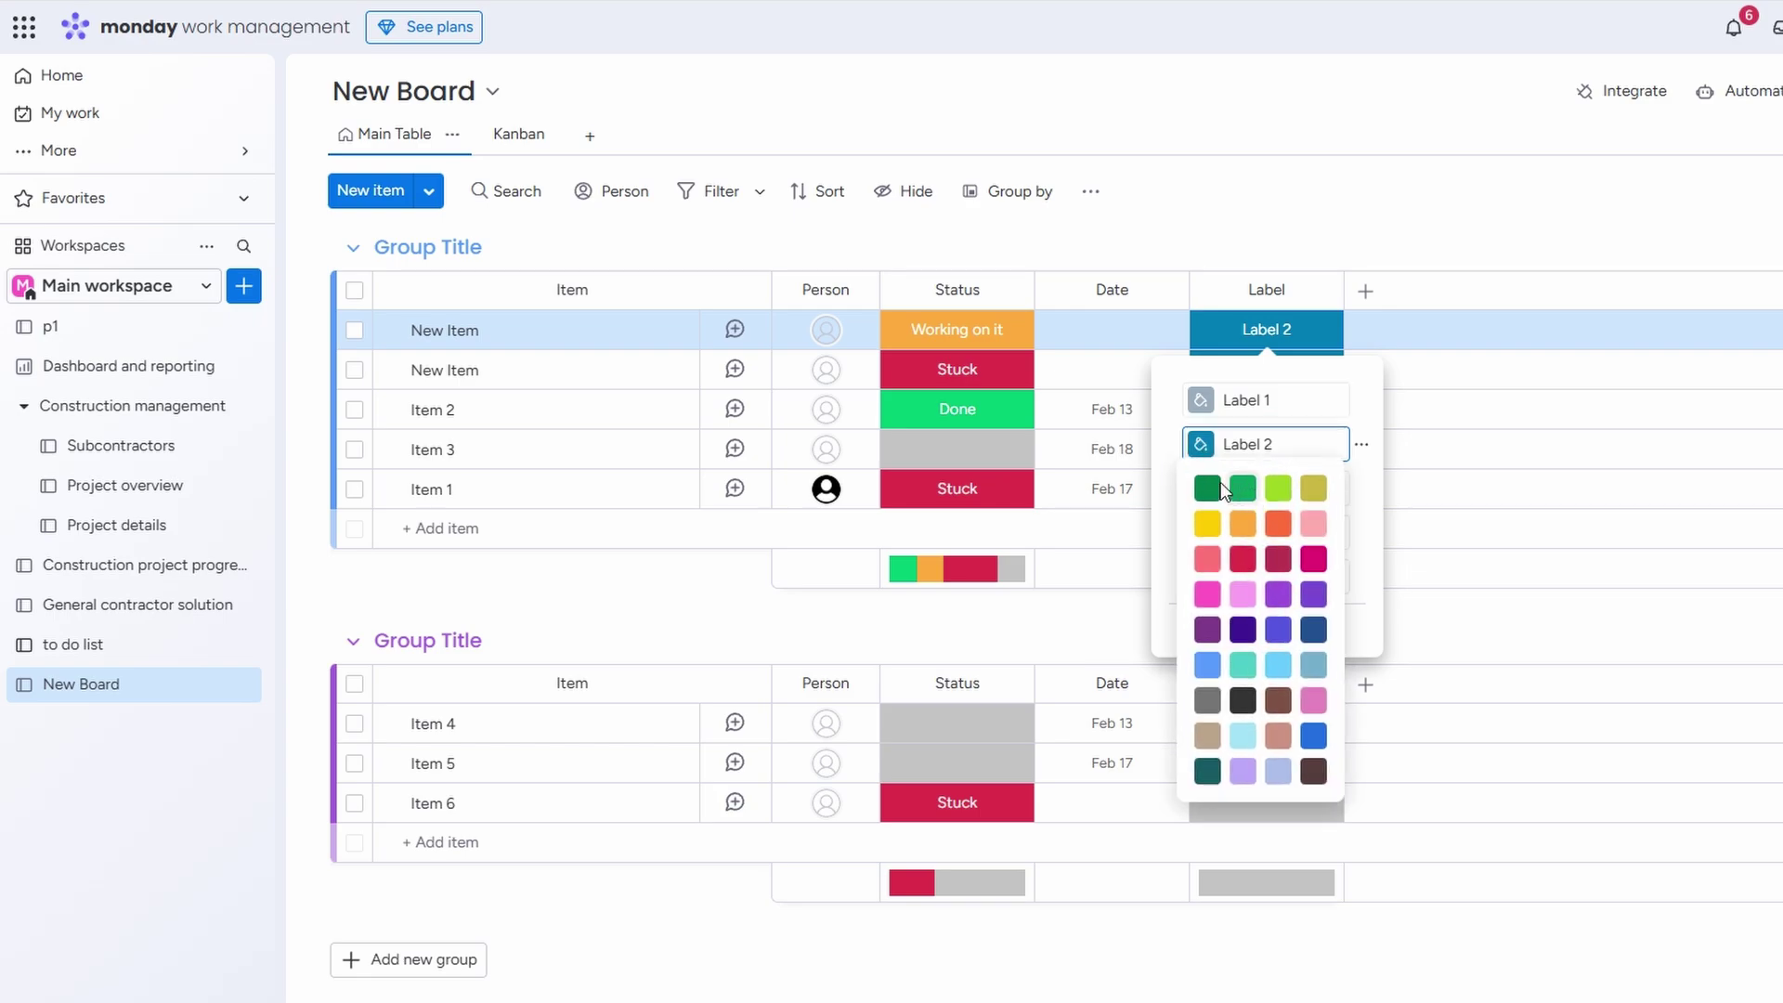
pyautogui.click(1207, 524)
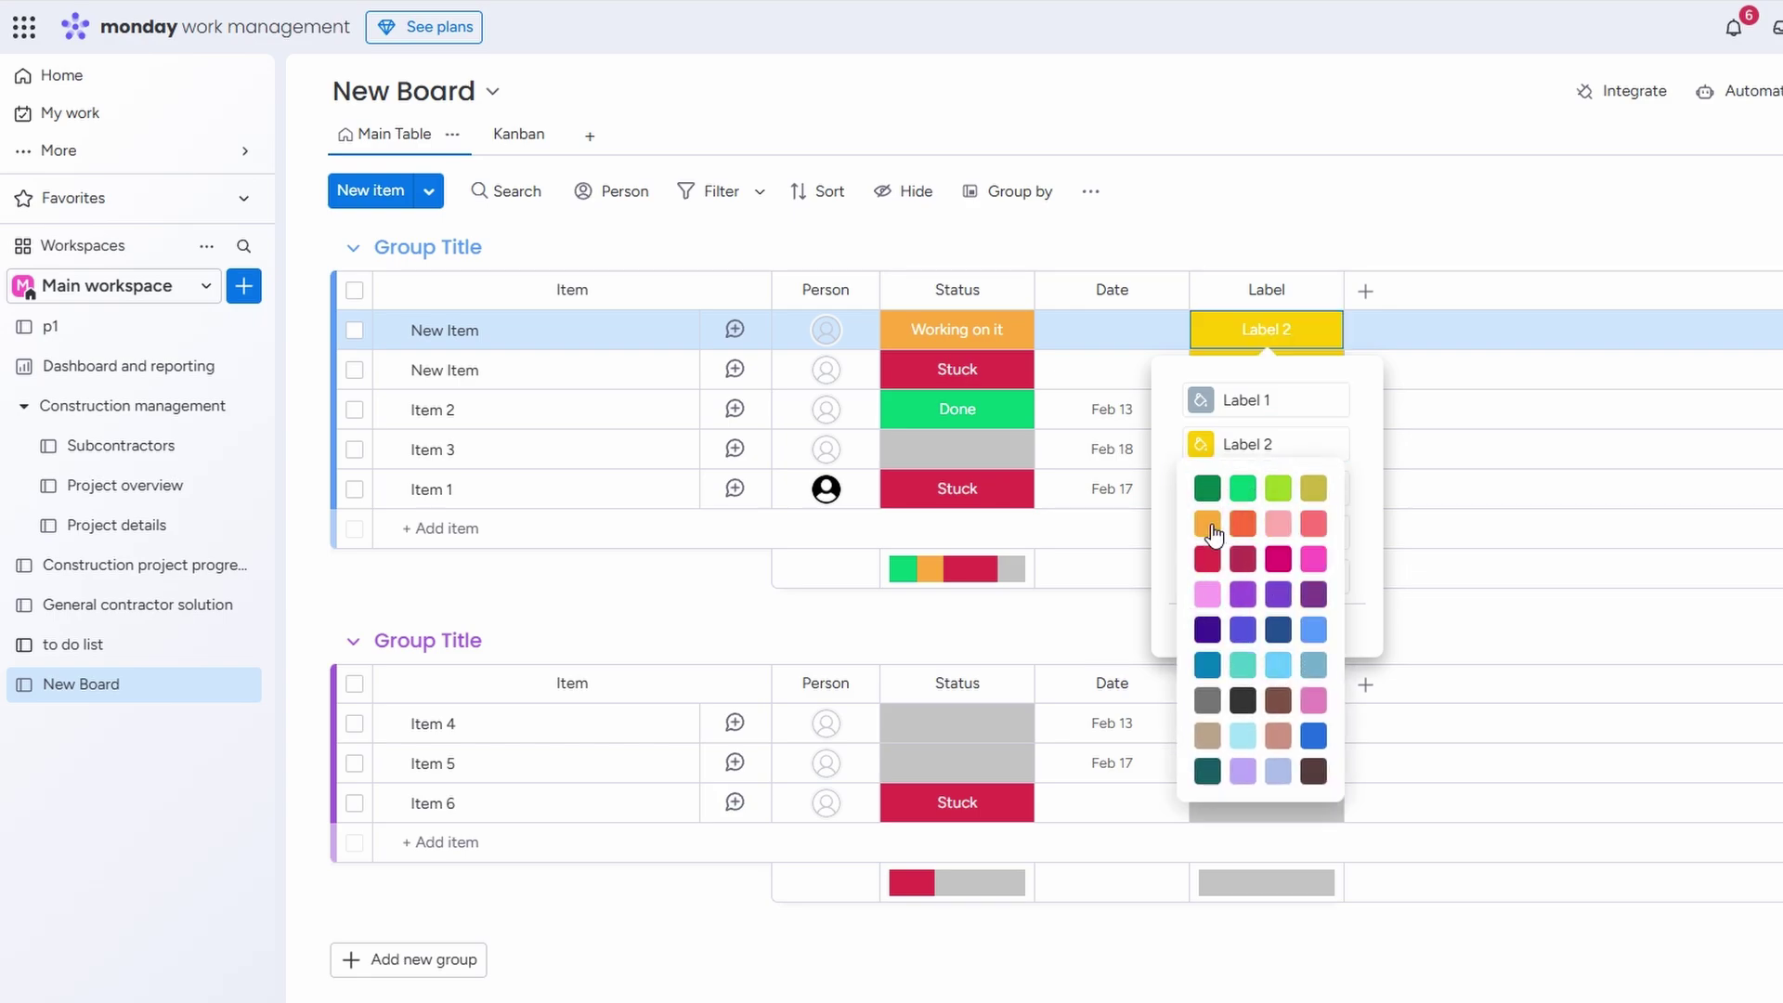
pyautogui.click(1202, 448)
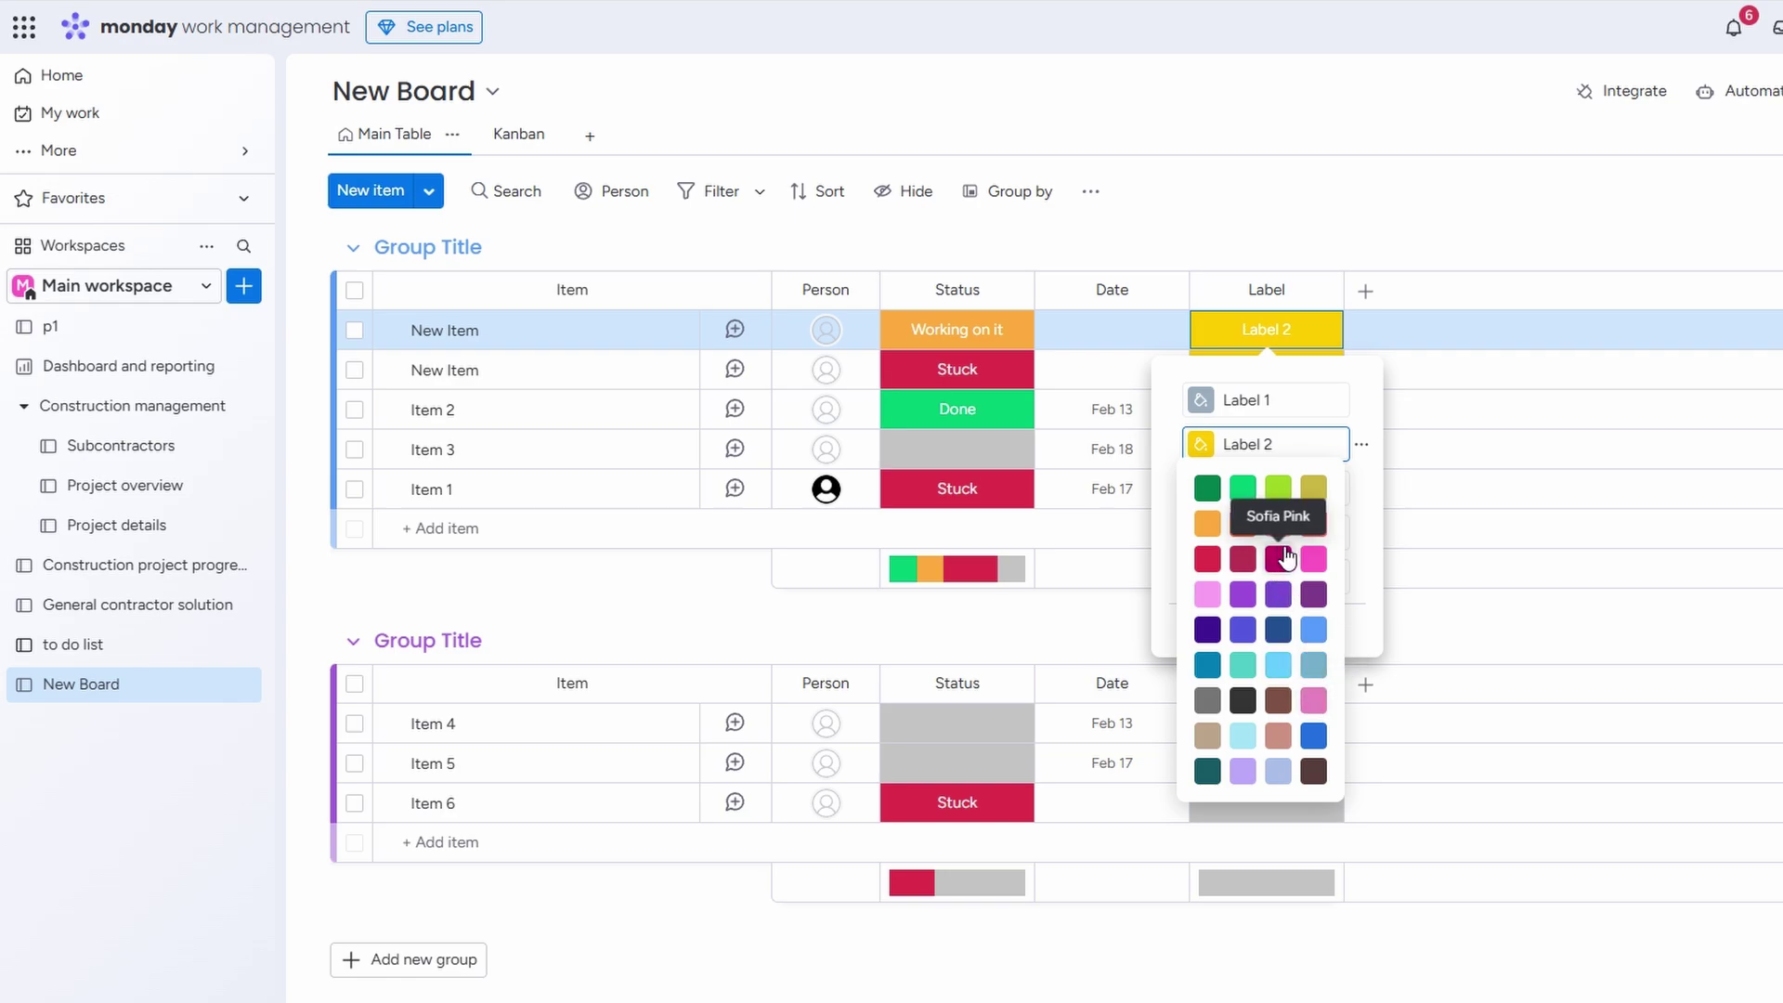
pyautogui.click(1208, 559)
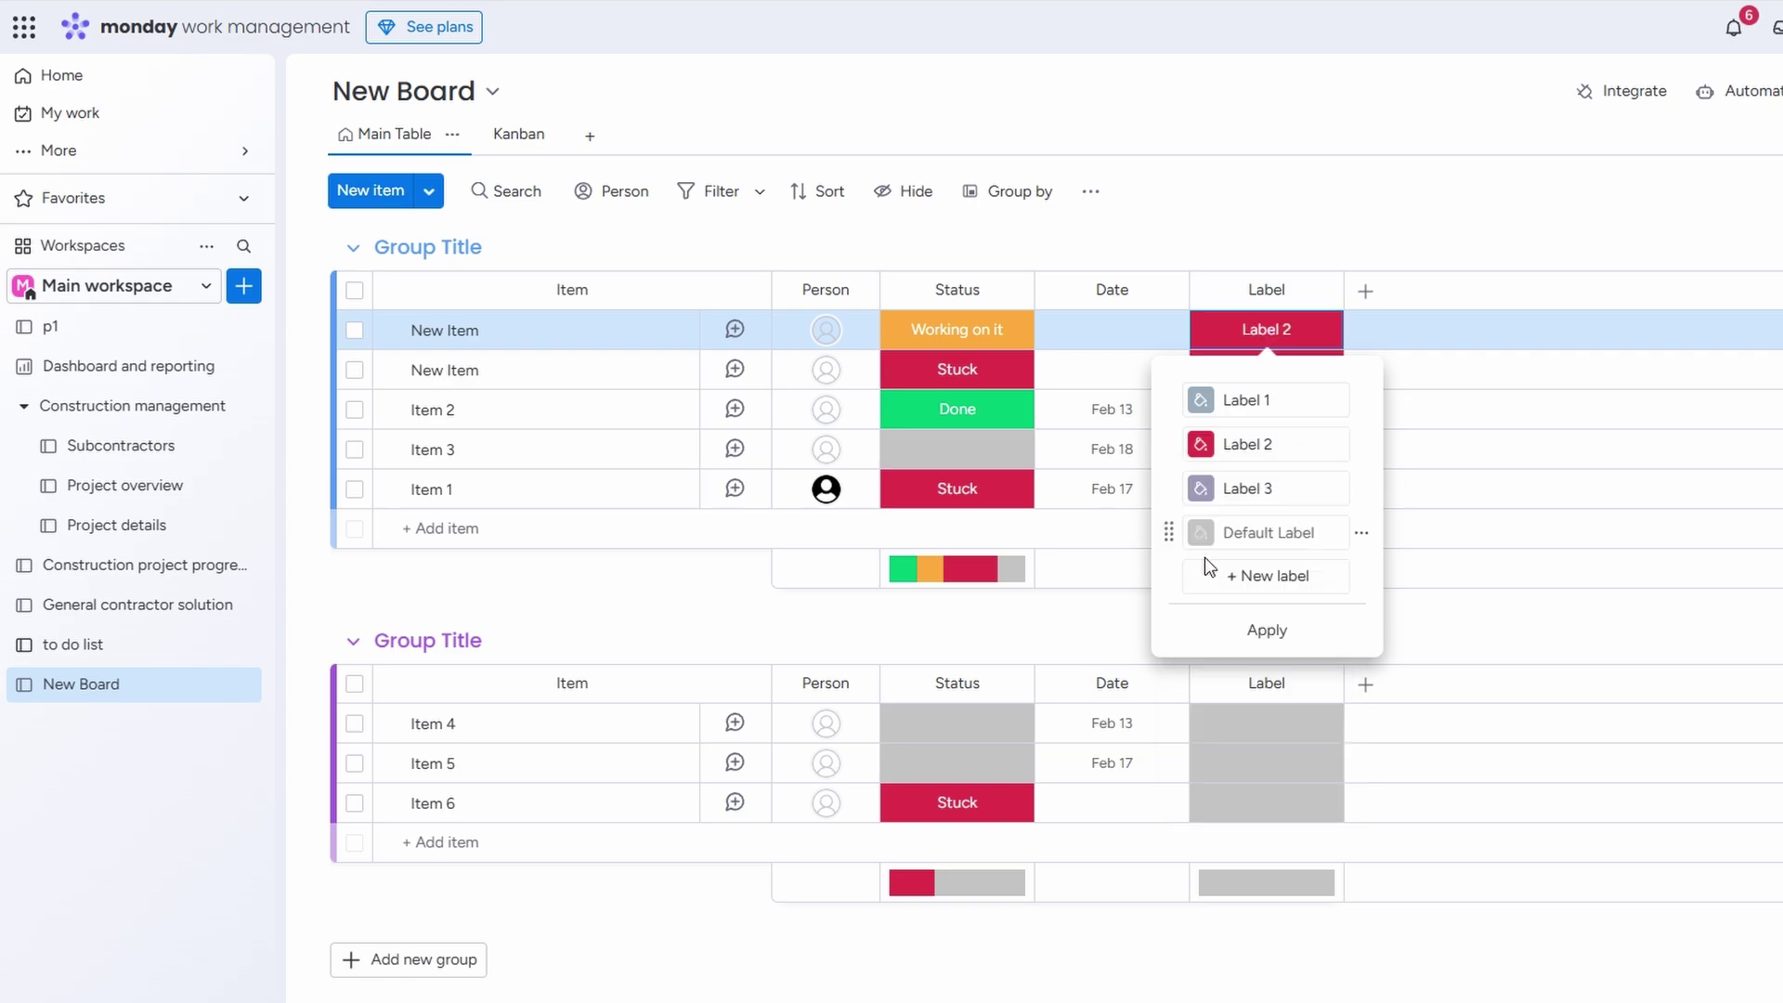
pyautogui.click(1202, 445)
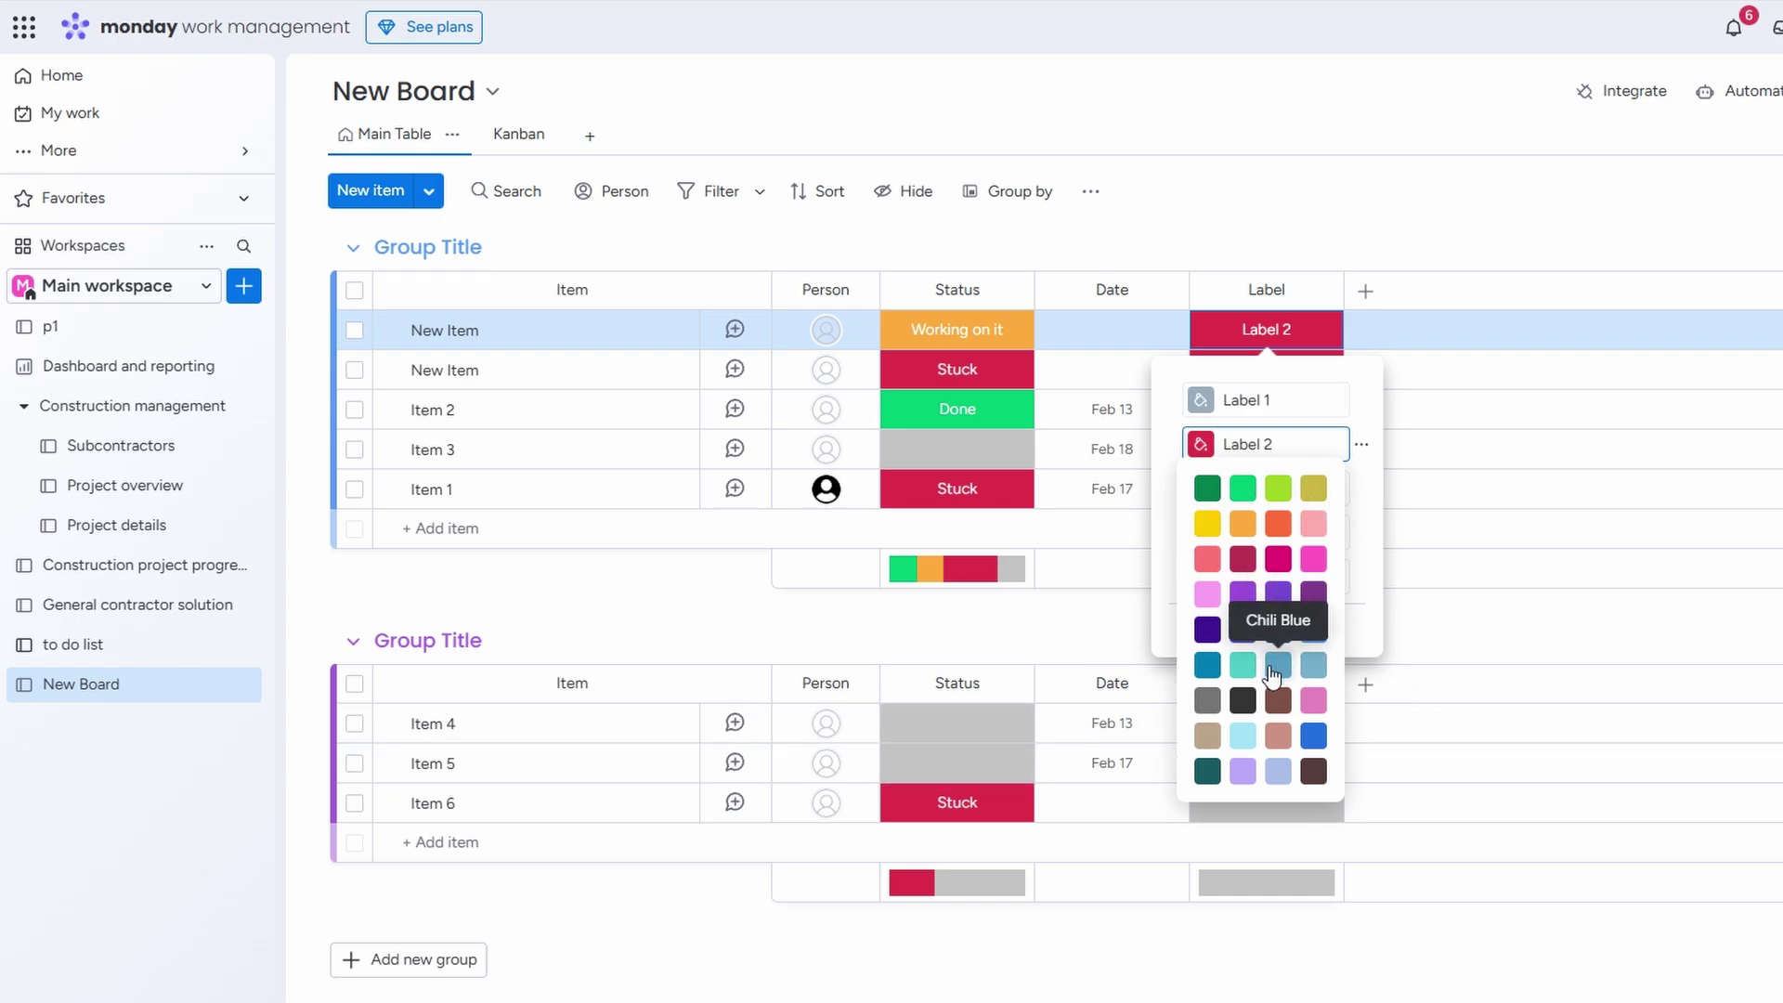
pyautogui.click(1243, 487)
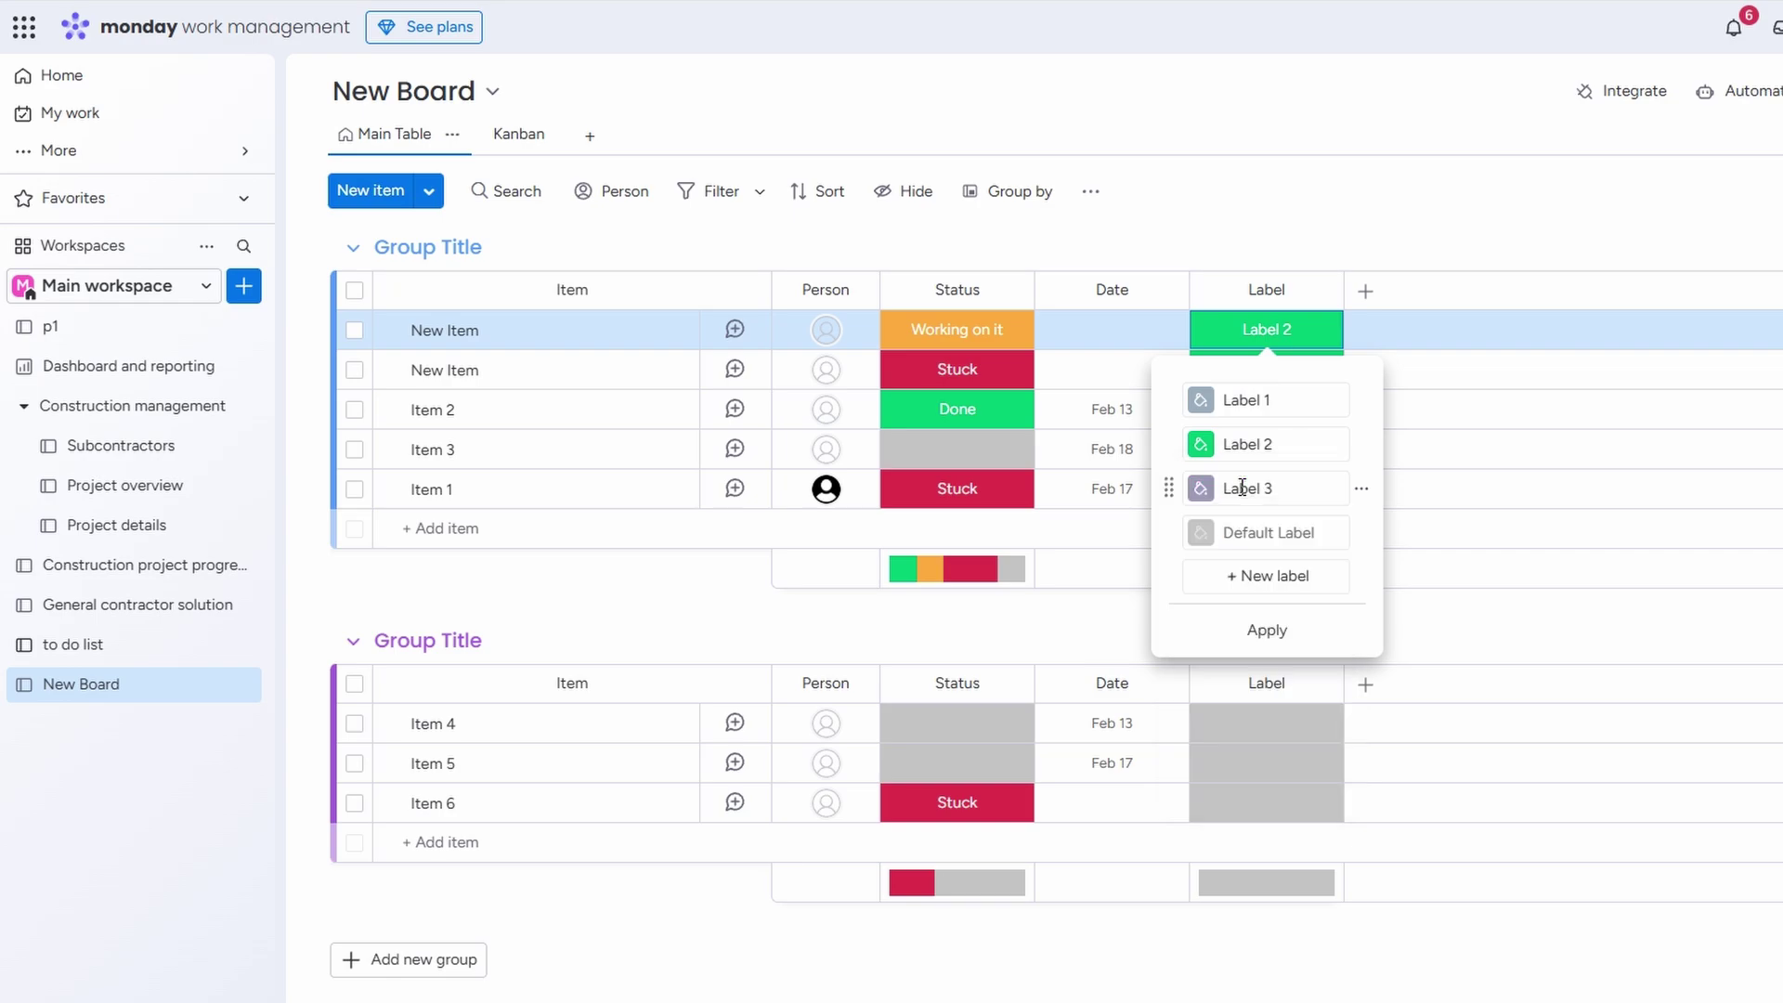
# Set the color of Label 2 to blue and close the label editor.
pyautogui.click(1200, 445)
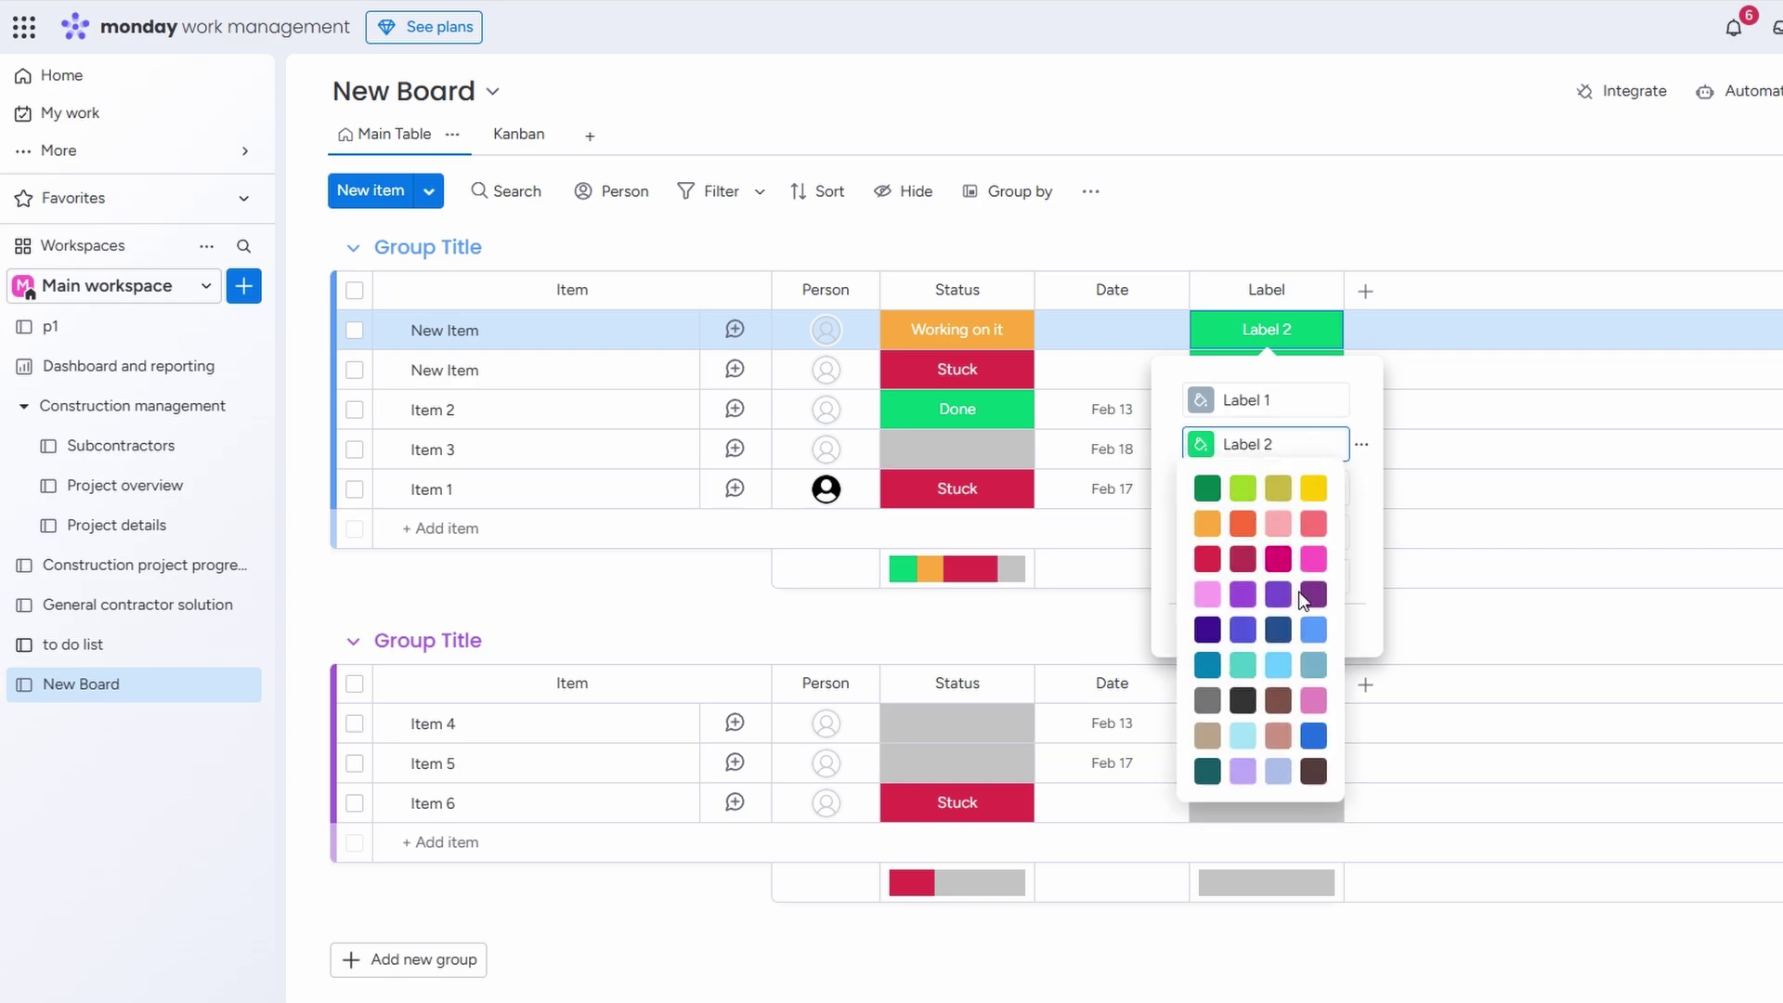
pyautogui.click(1314, 738)
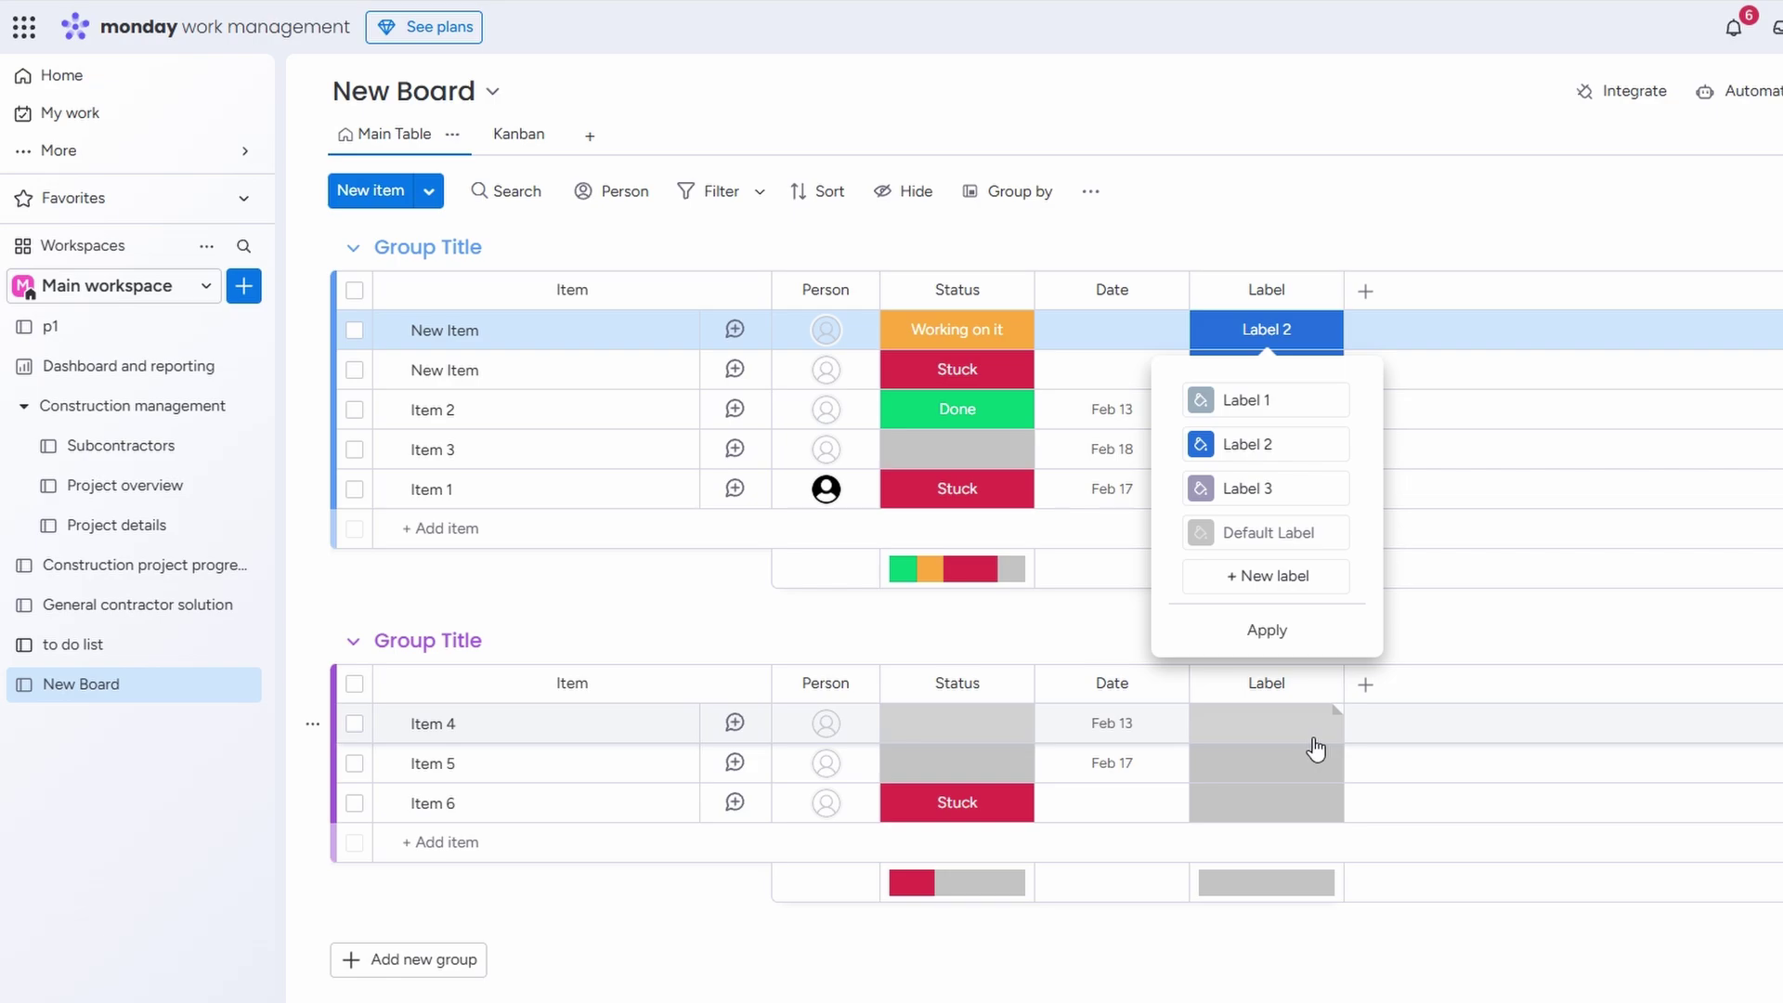
pyautogui.click(1277, 233)
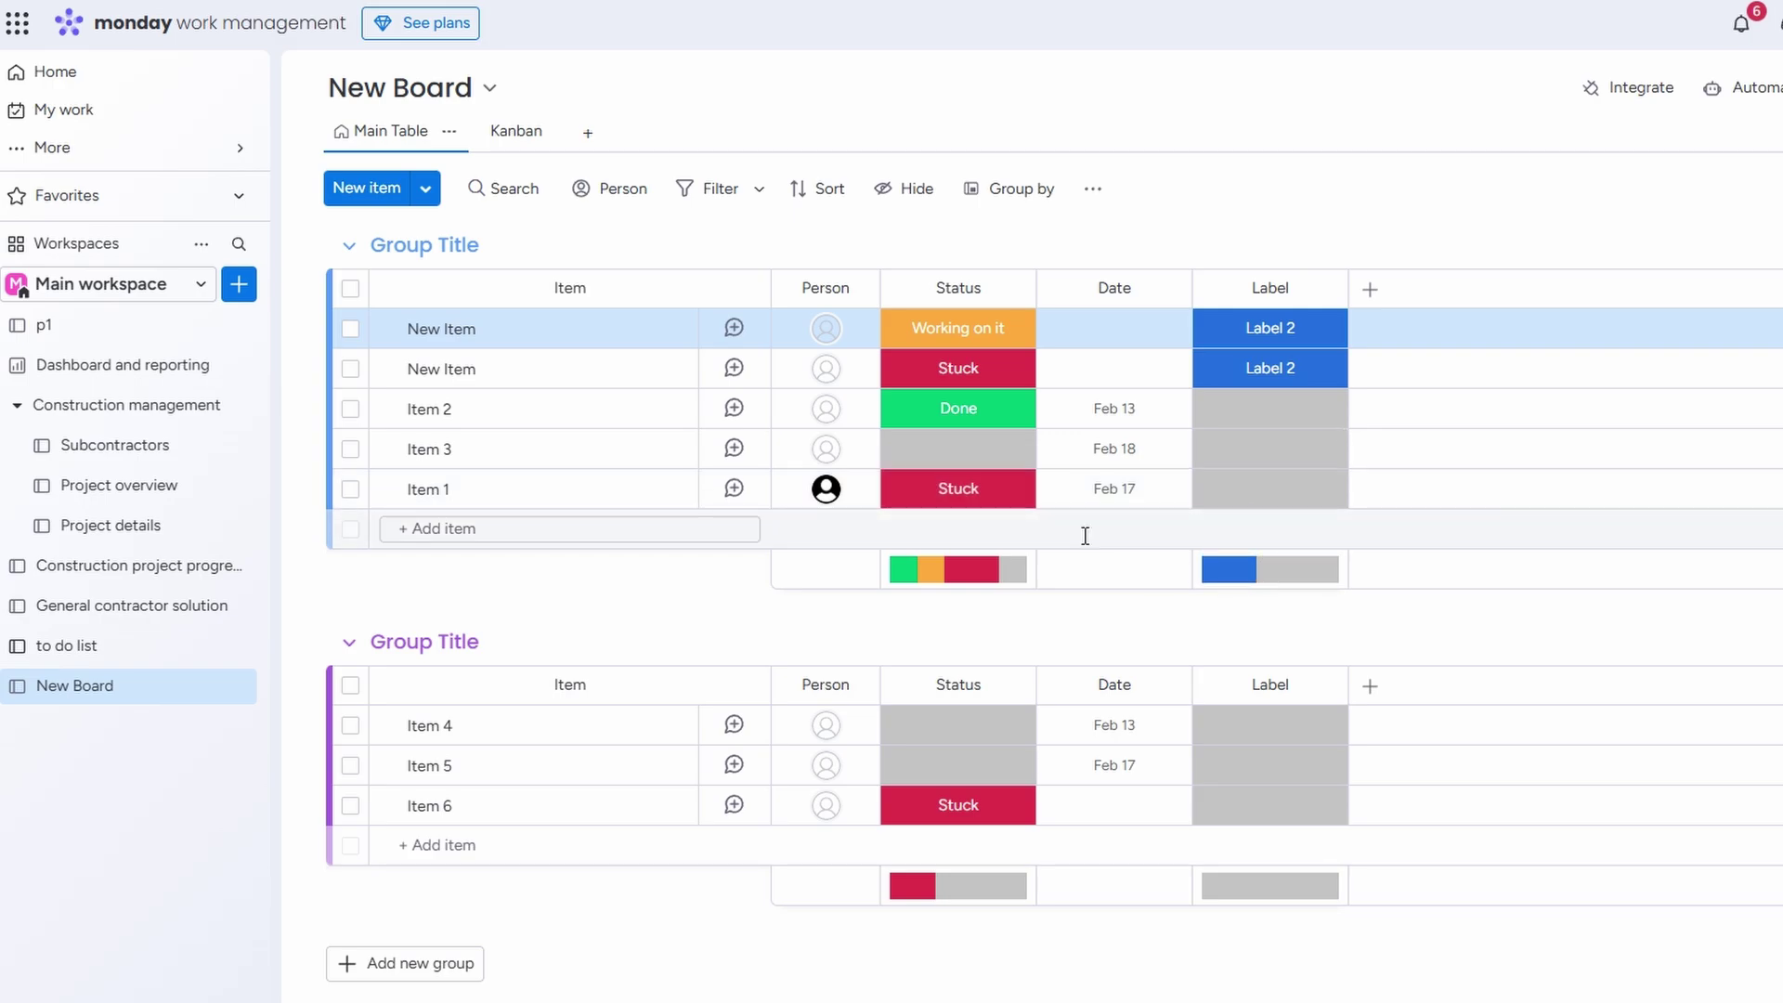
# Add a Priority column to the Main Table and set the Working on it item's priority to Low.
pyautogui.moveTo(1232, 573)
pyautogui.click(1372, 290)
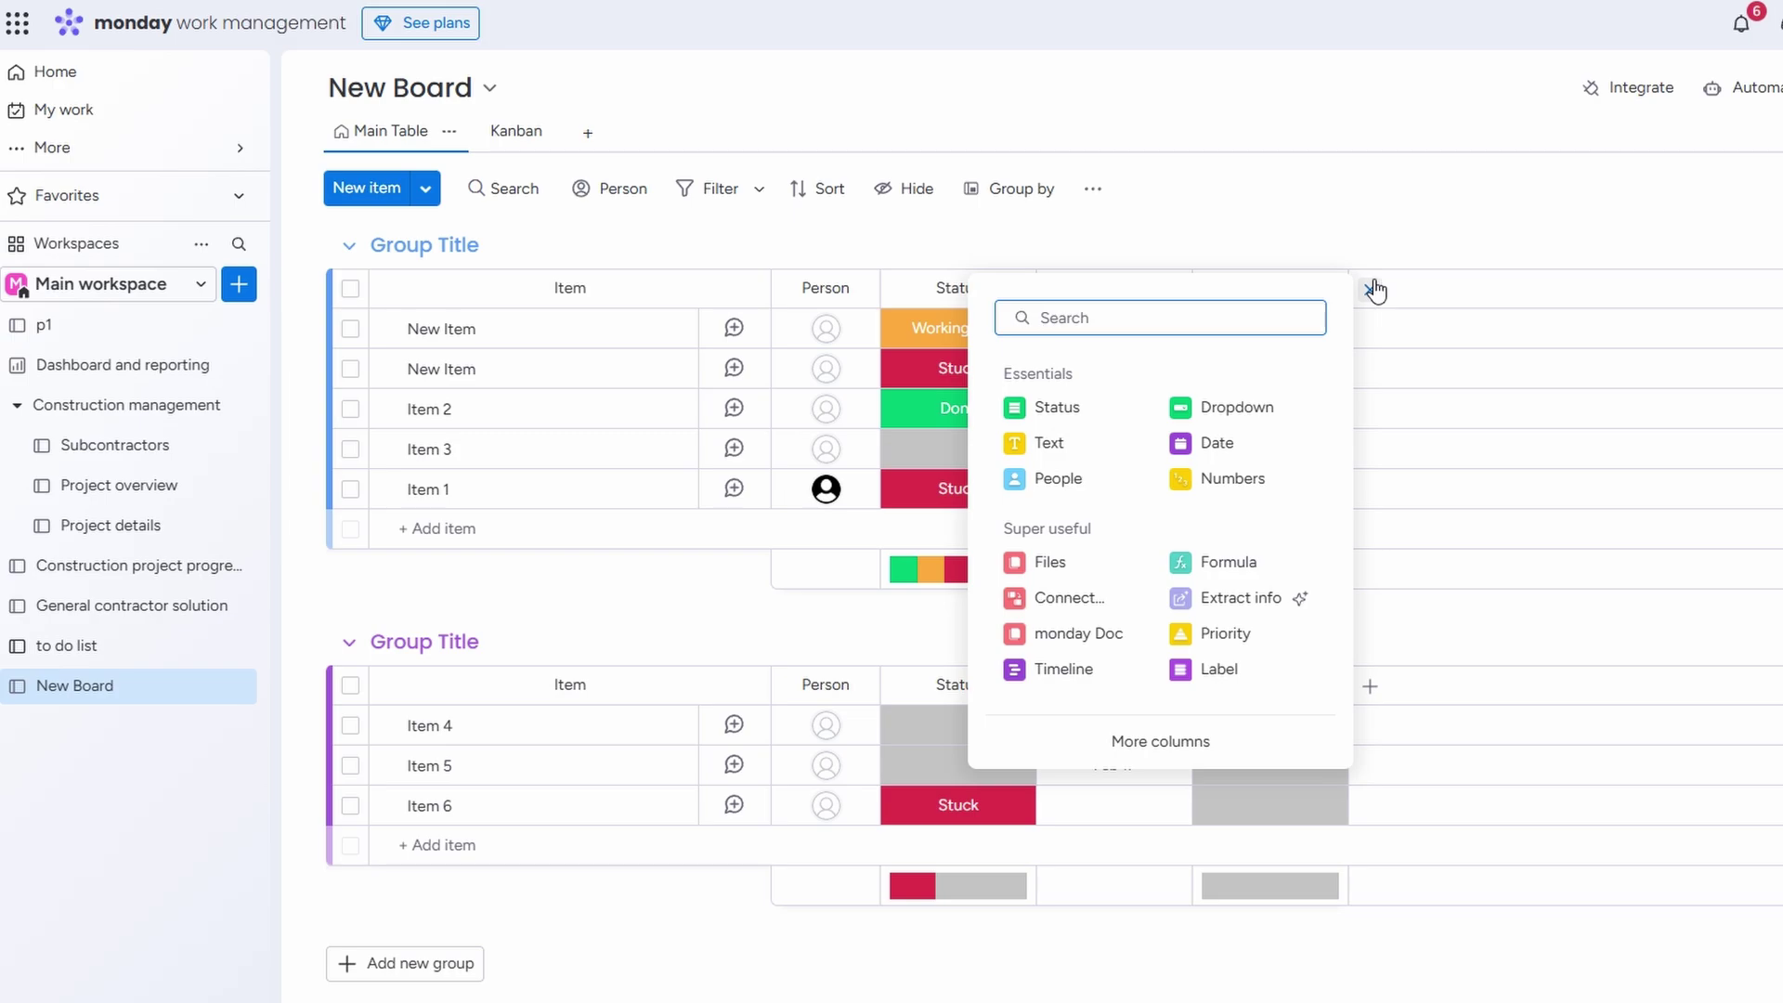
pyautogui.click(1220, 637)
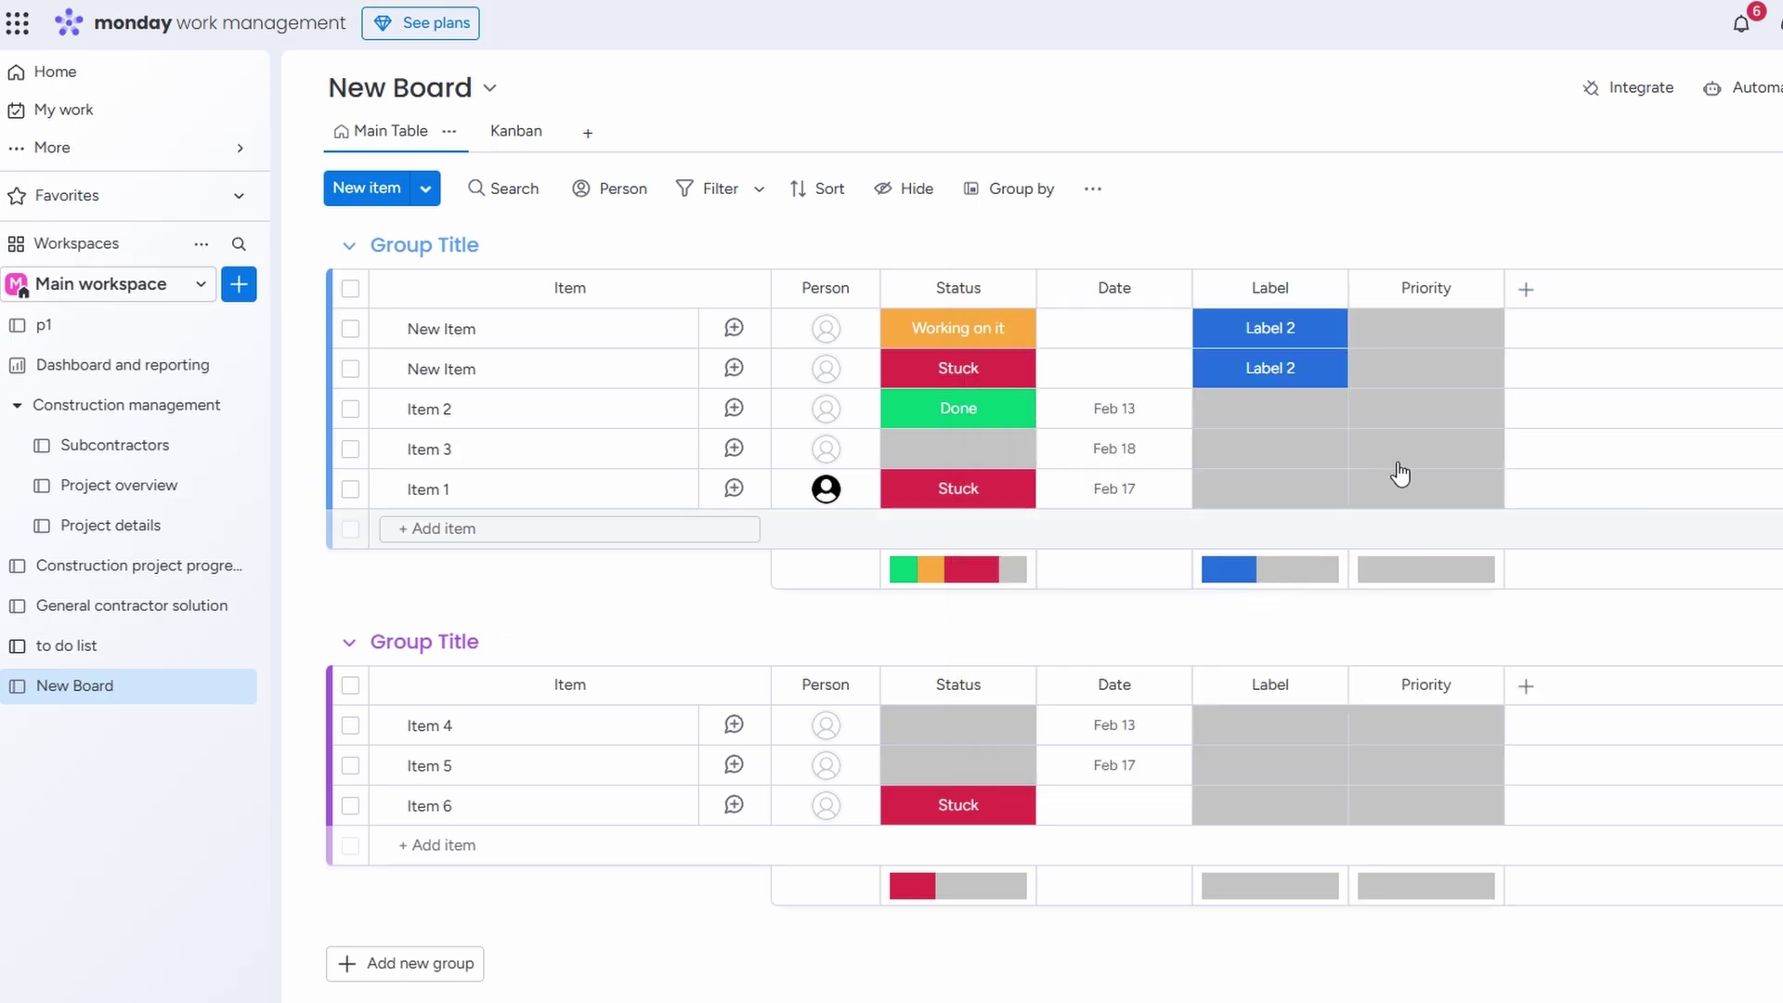
pyautogui.click(1430, 331)
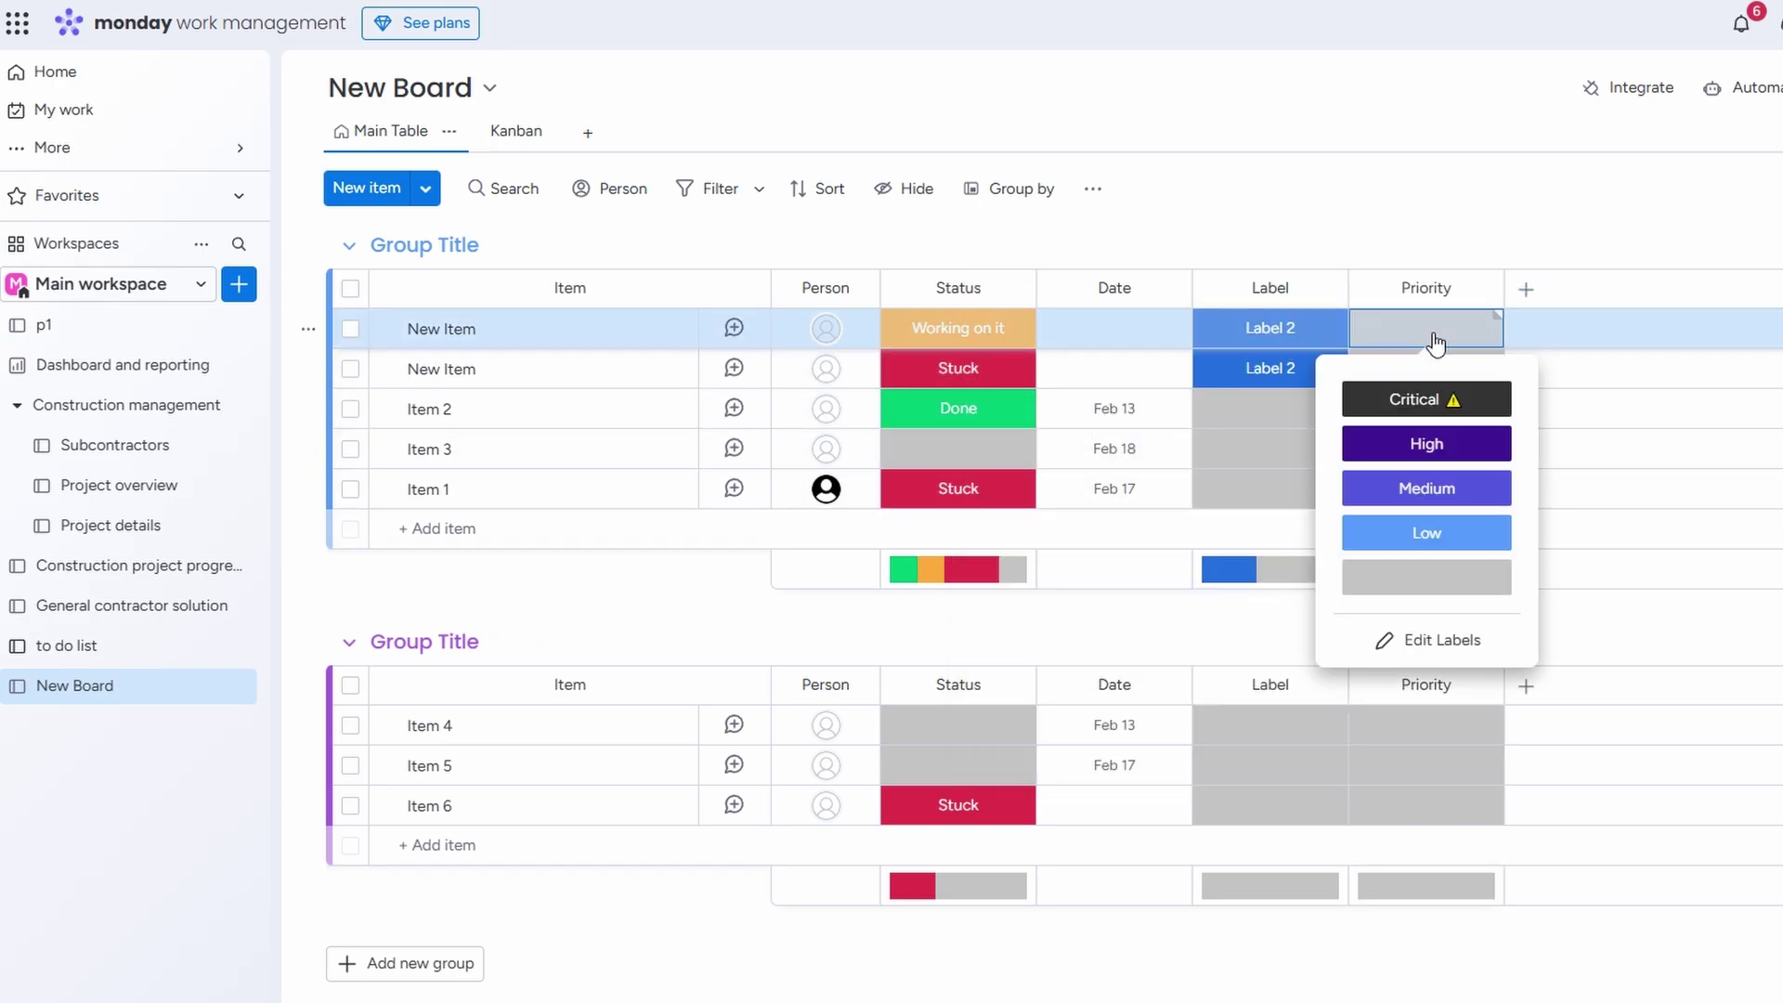
pyautogui.click(1446, 532)
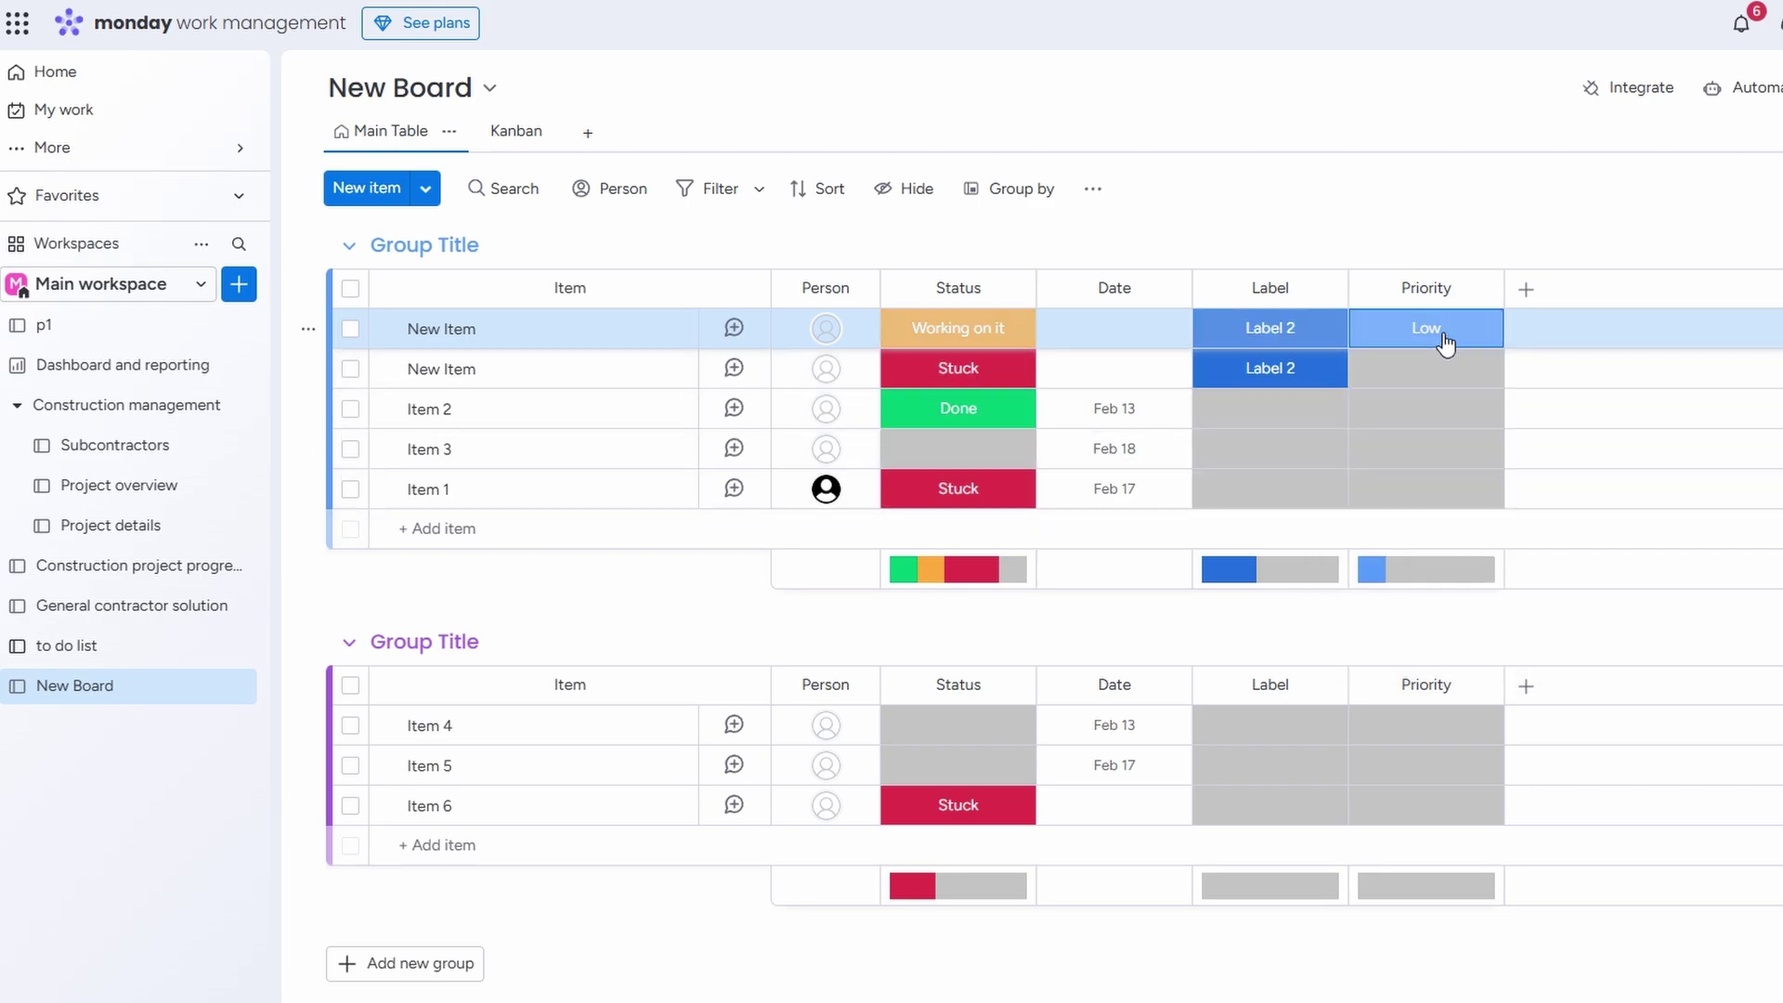
# Examine the editable Priority labels and the color choices for Low and Critical without changing them.
pyautogui.click(1446, 343)
pyautogui.click(1416, 530)
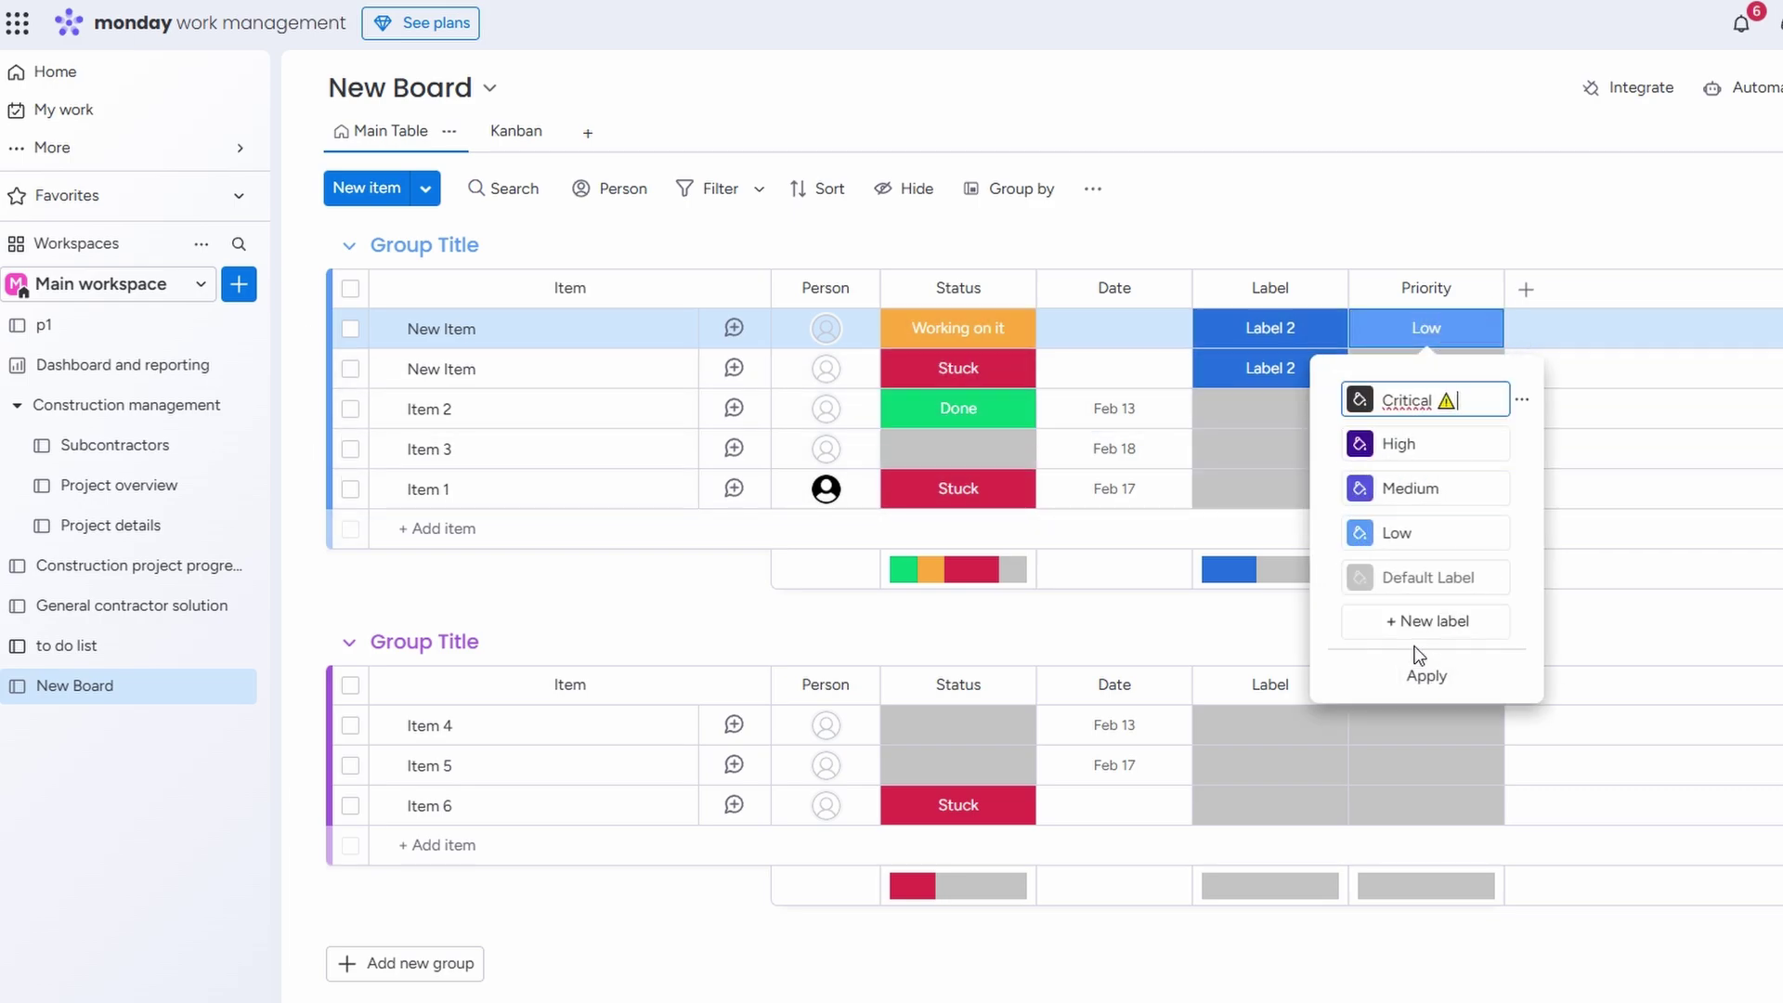
pyautogui.click(1362, 537)
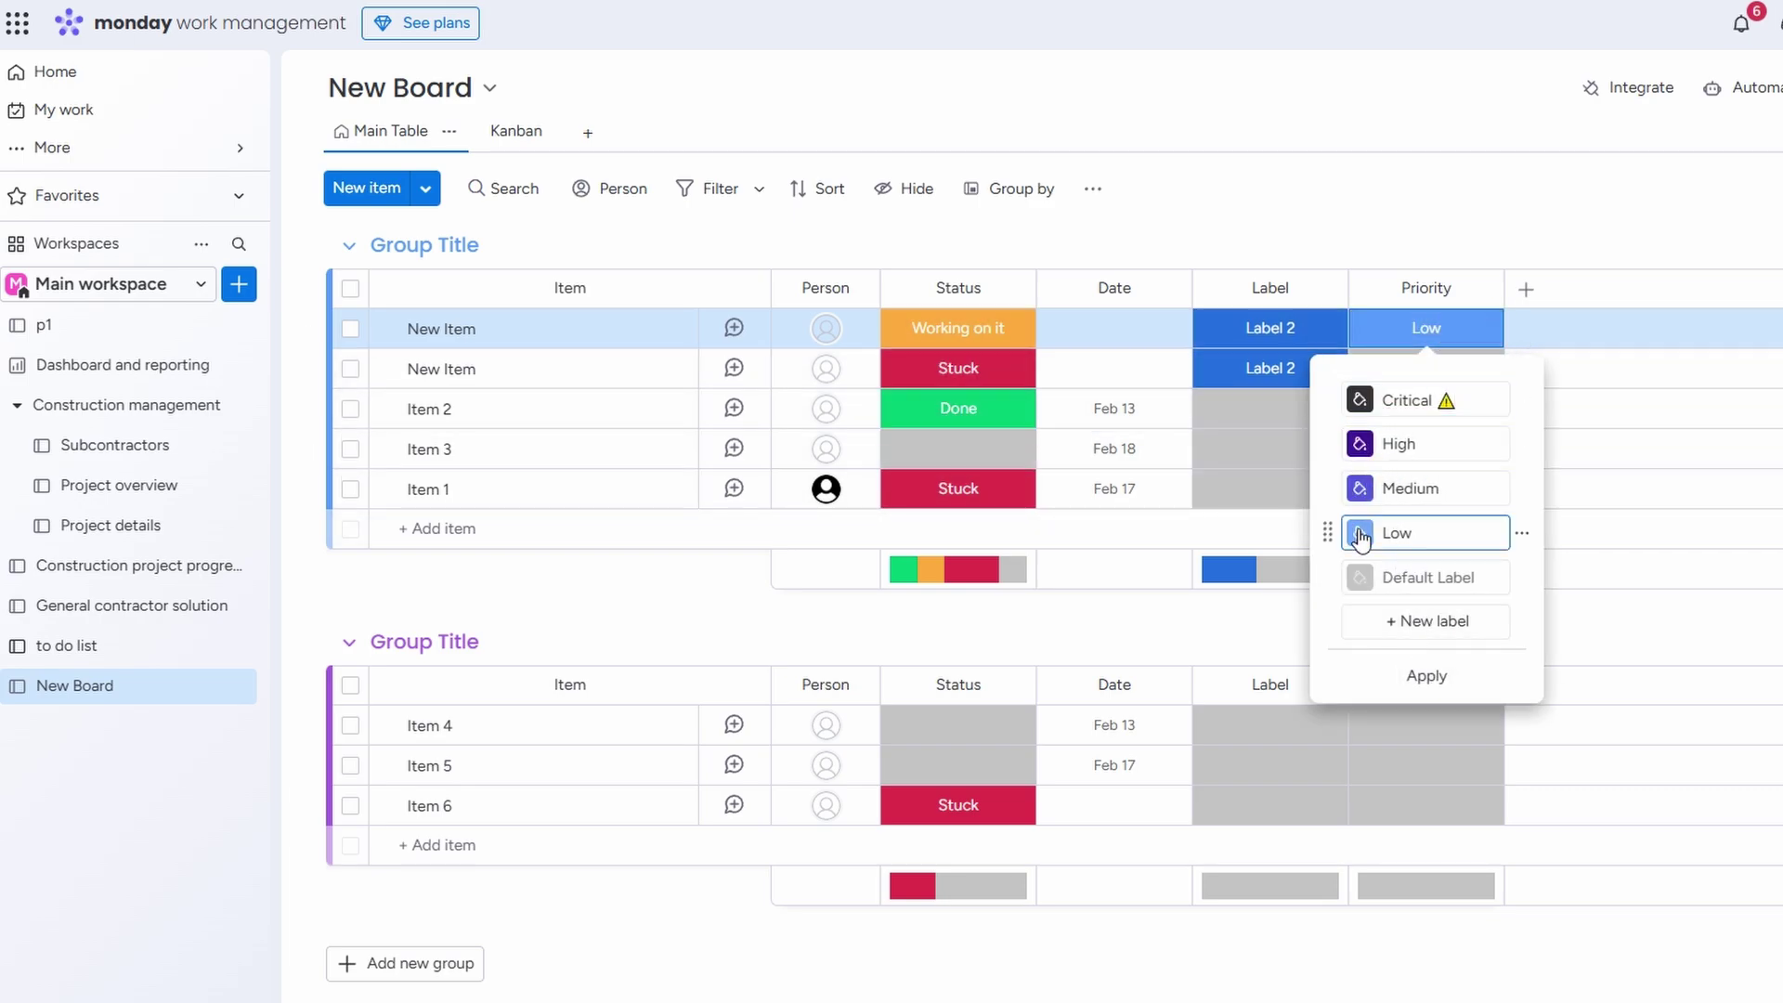
pyautogui.click(1361, 537)
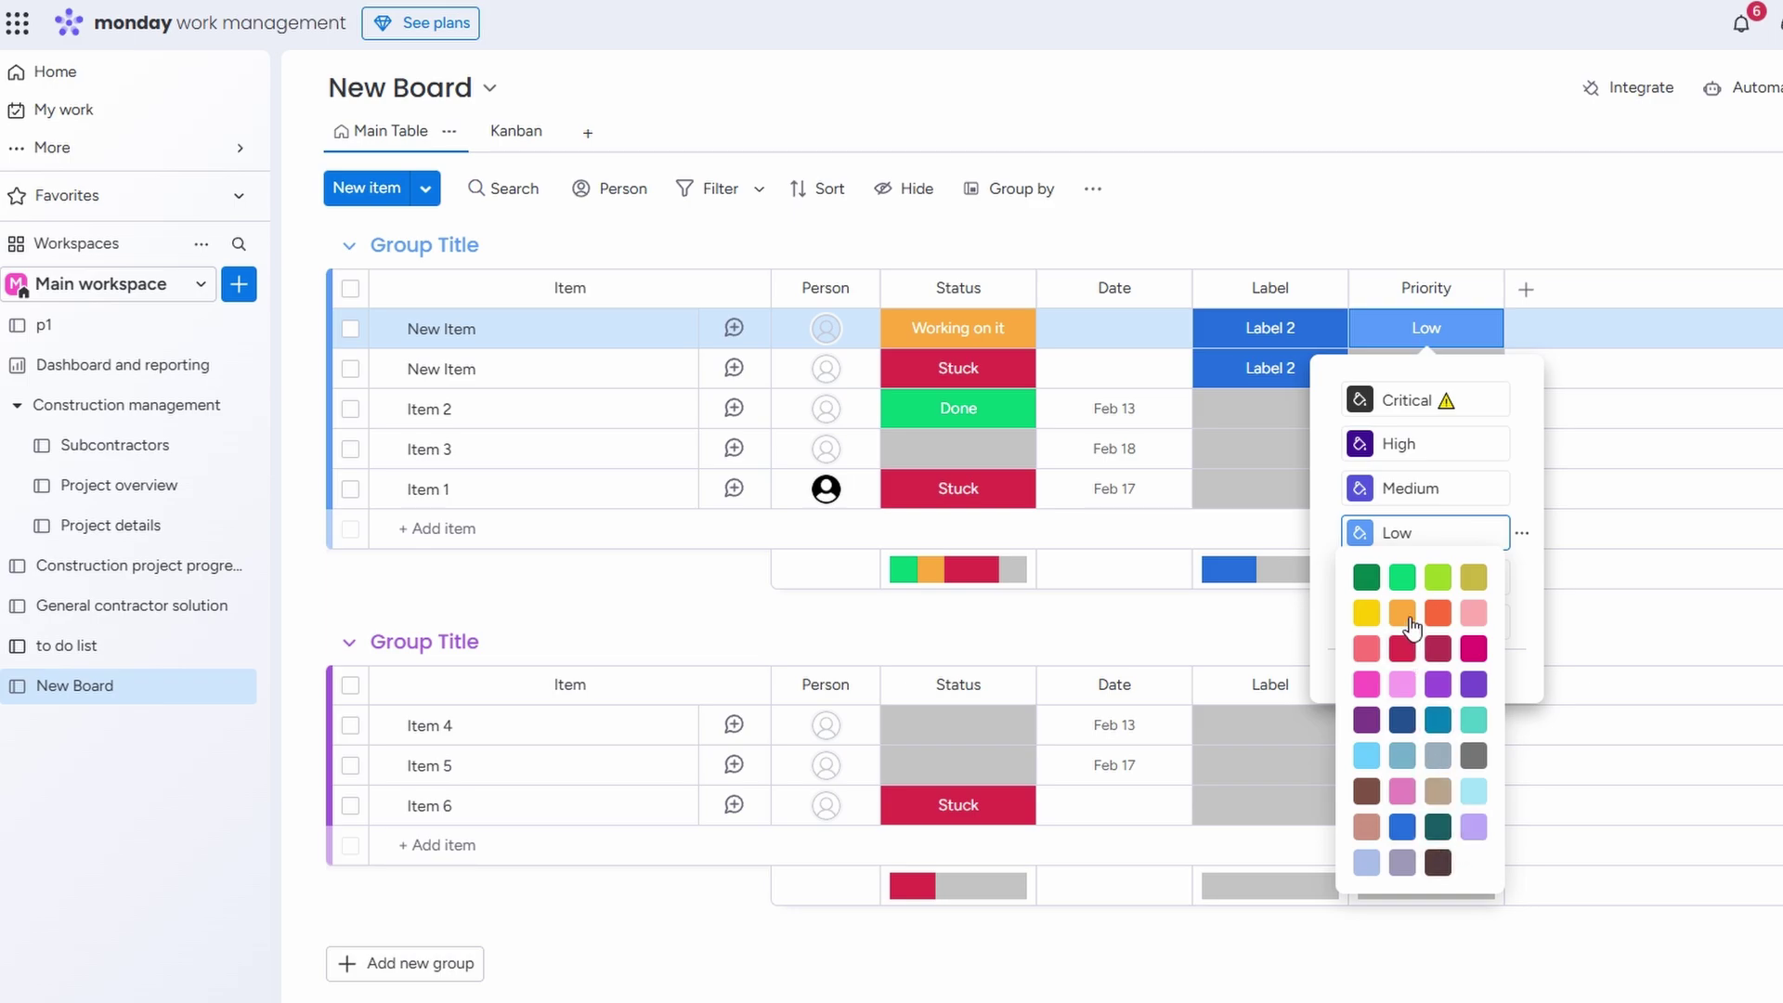
pyautogui.click(1360, 400)
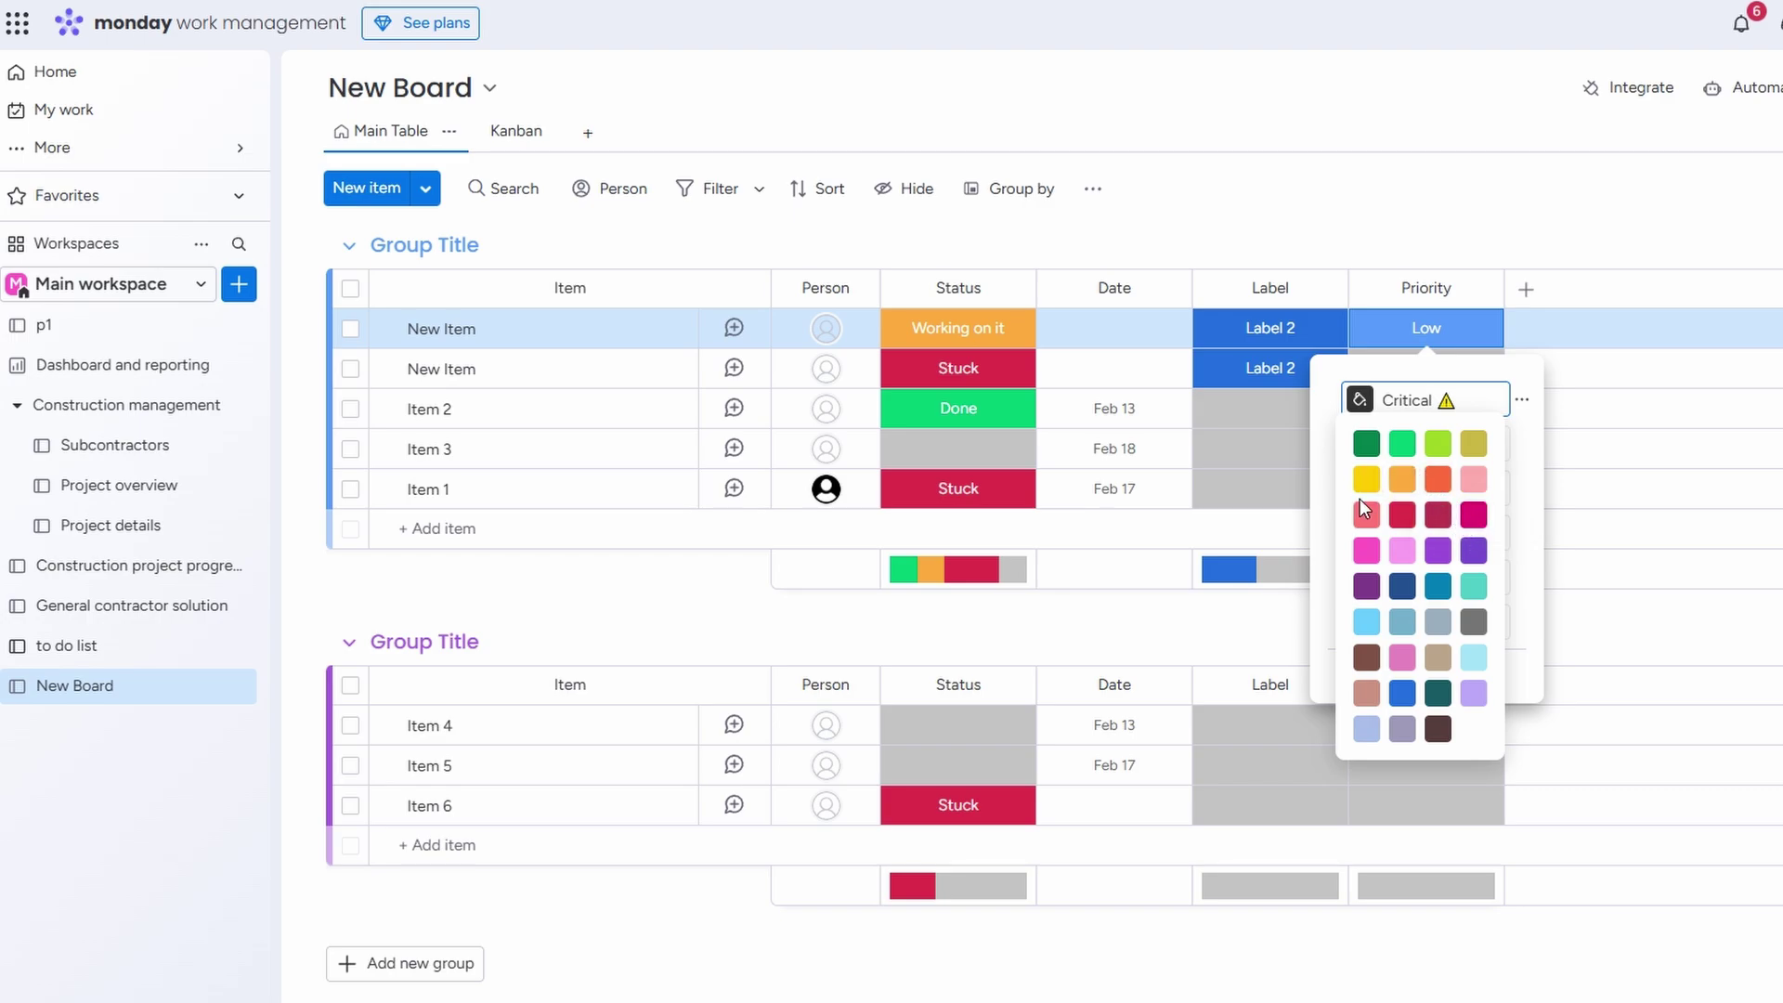
pyautogui.click(1472, 504)
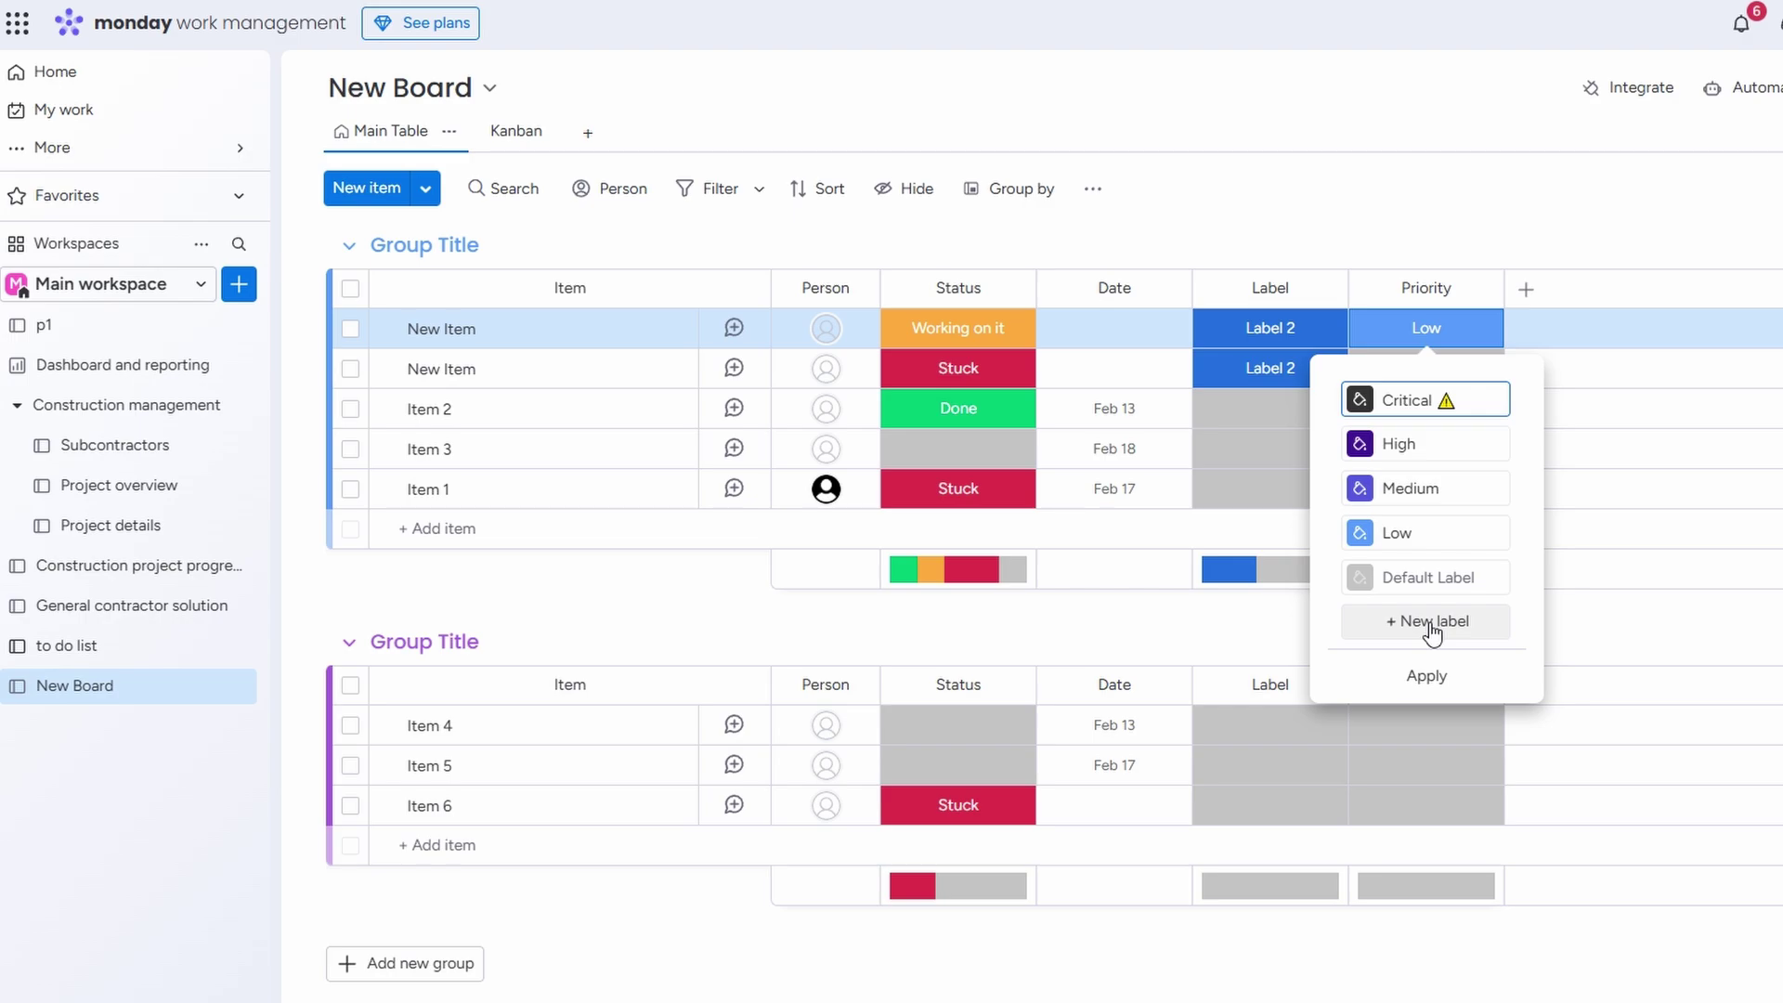
pyautogui.click(1405, 222)
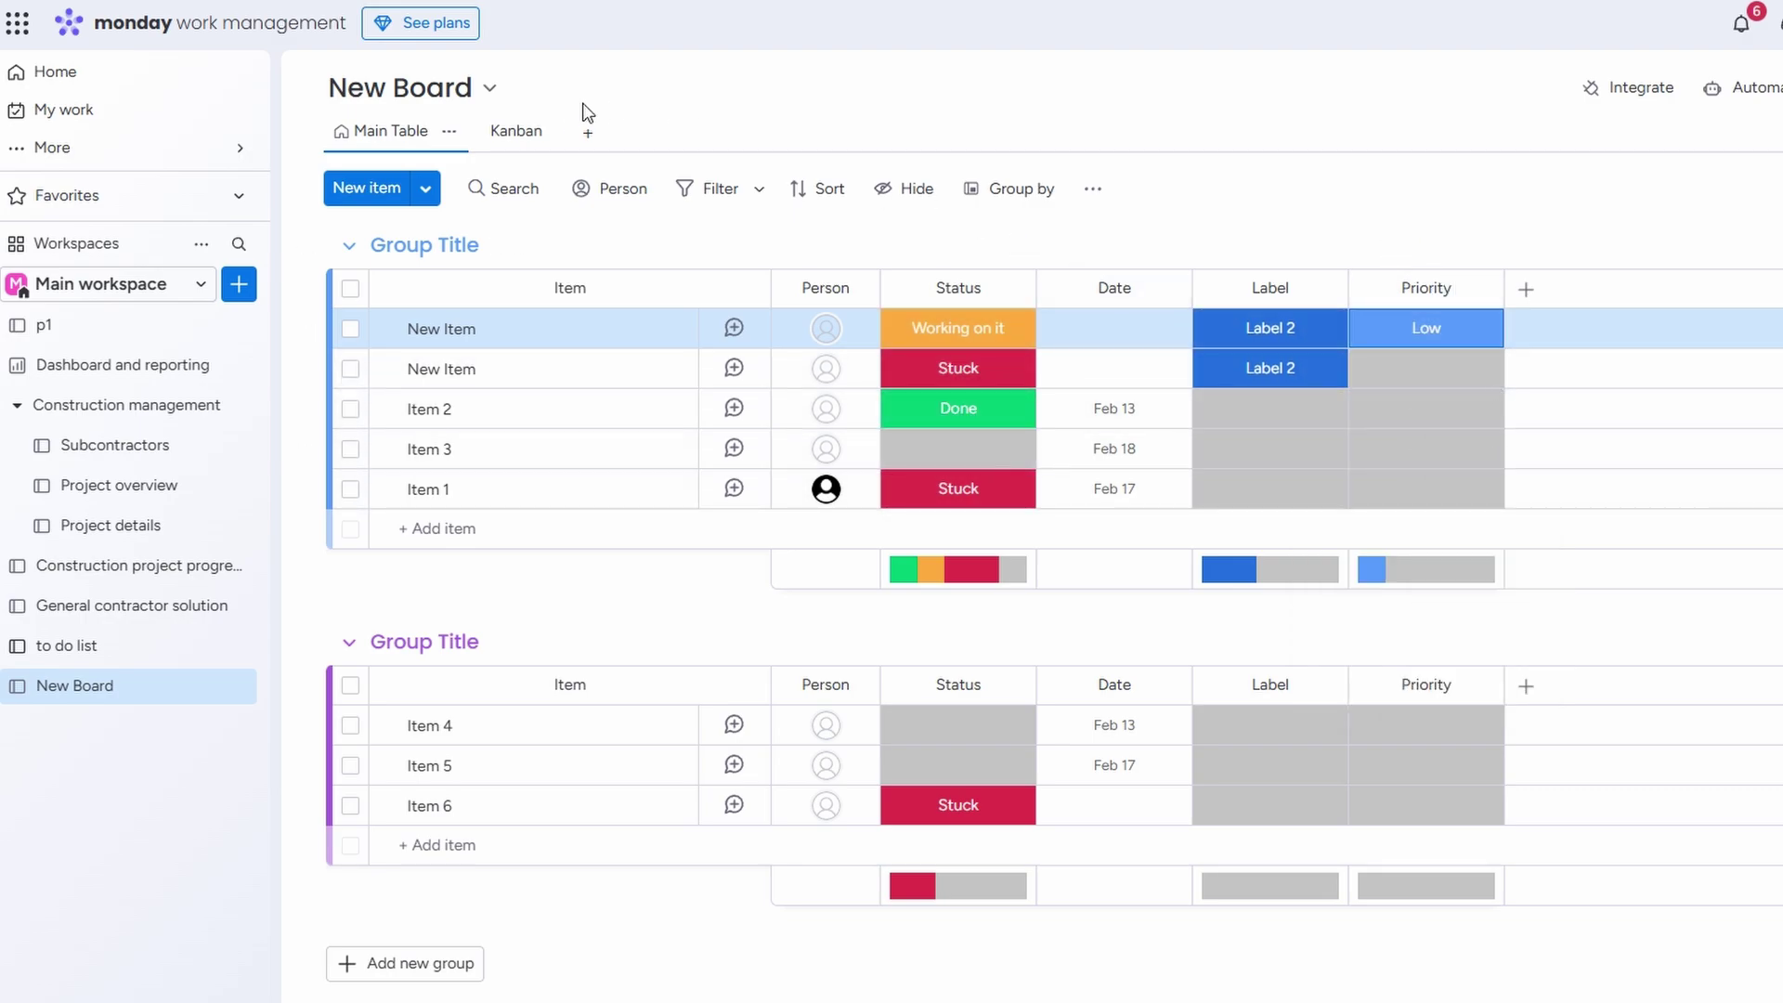
# View the details of the New Item card under Stuck in the Kanban, and compare the Kanban with the Main Table.
pyautogui.click(516, 138)
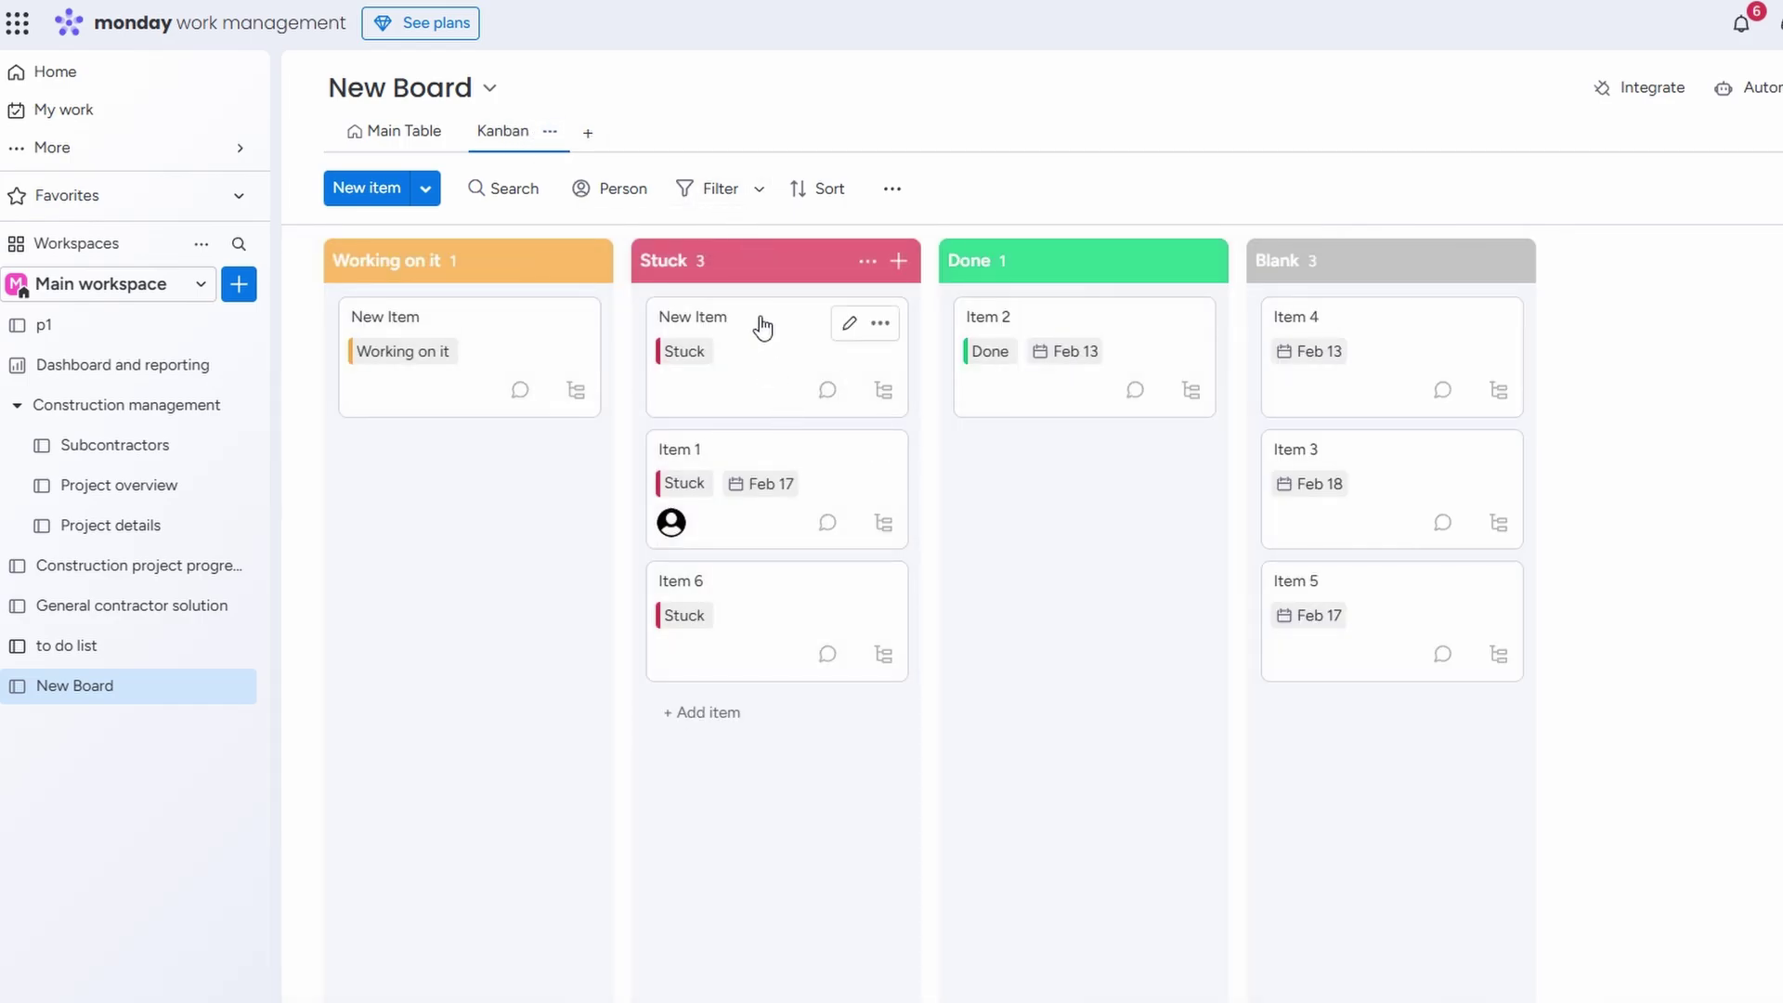
pyautogui.click(715, 320)
pyautogui.click(776, 353)
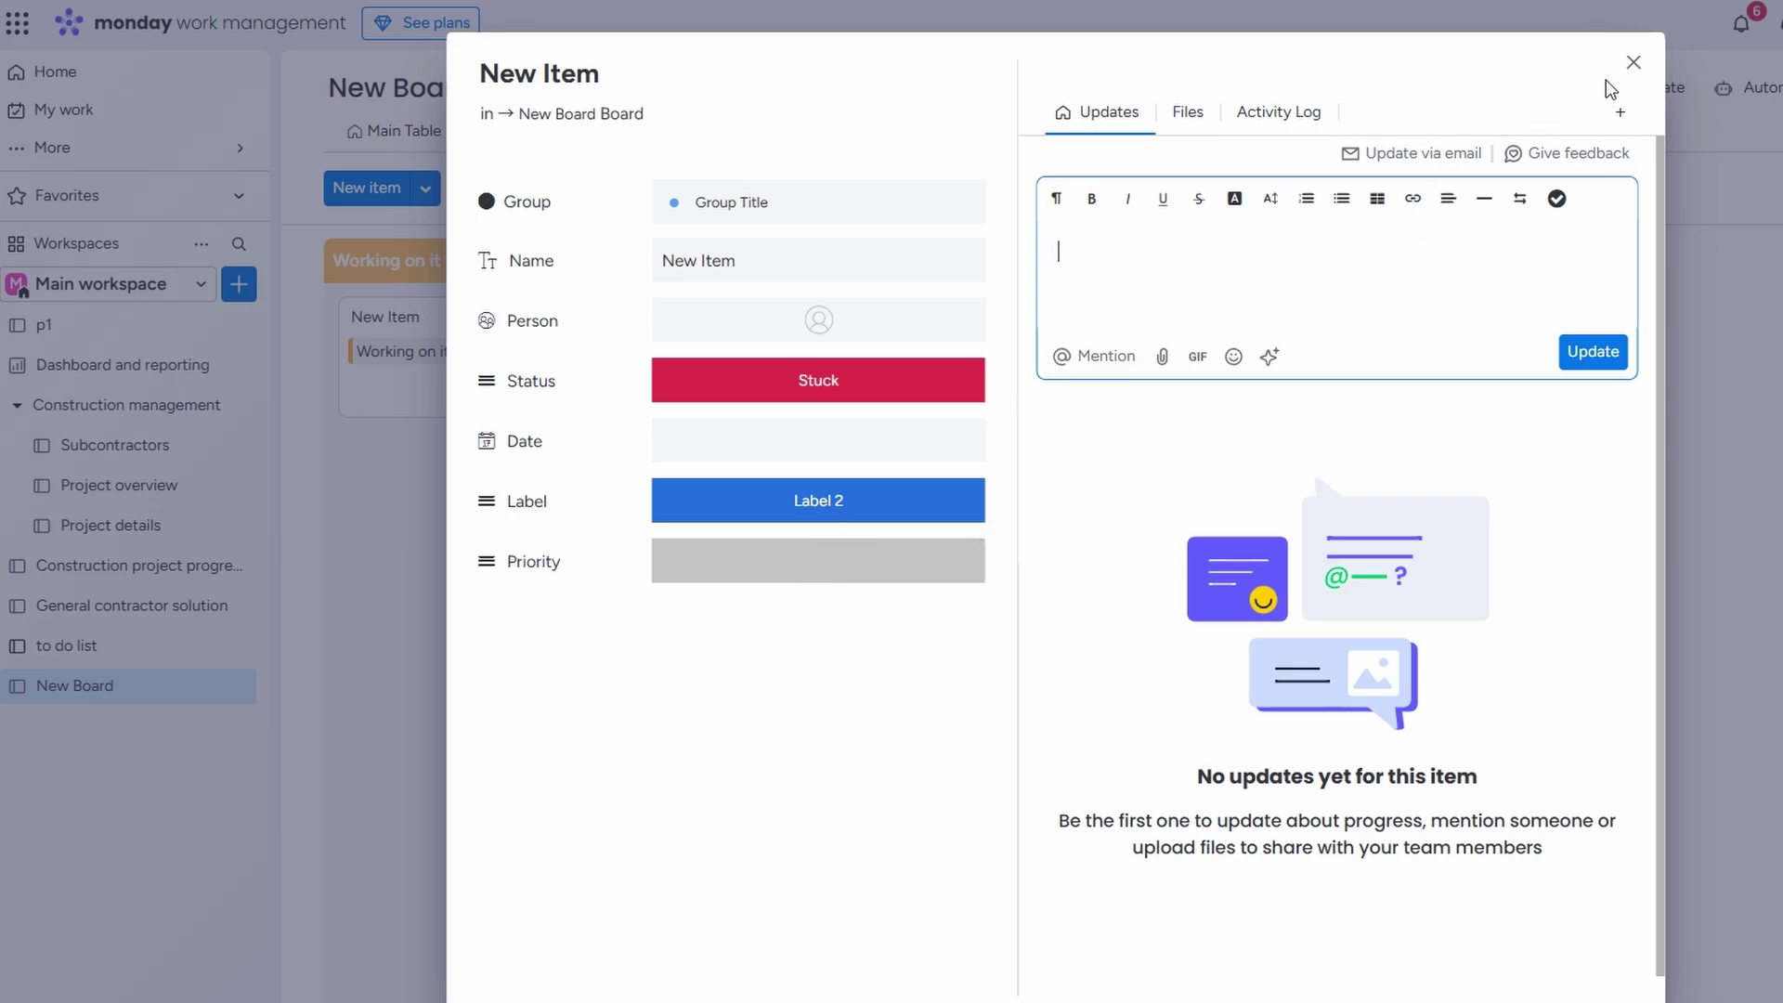
pyautogui.click(1632, 63)
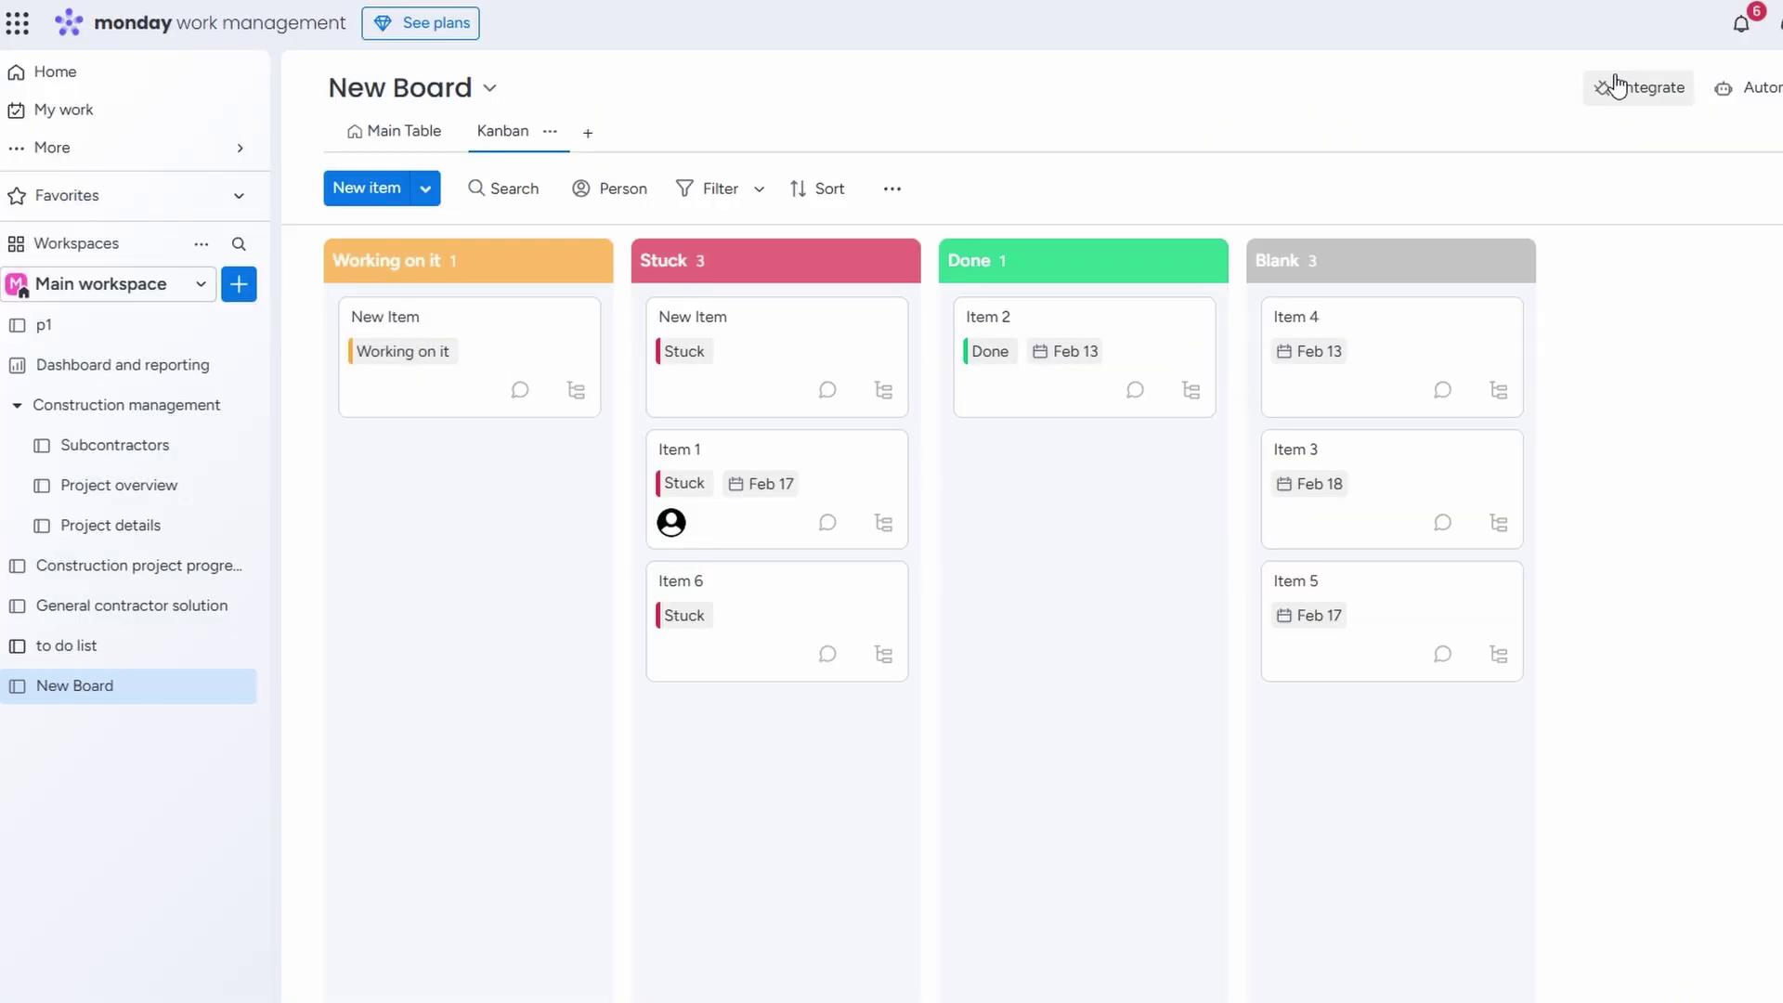
pyautogui.click(440, 128)
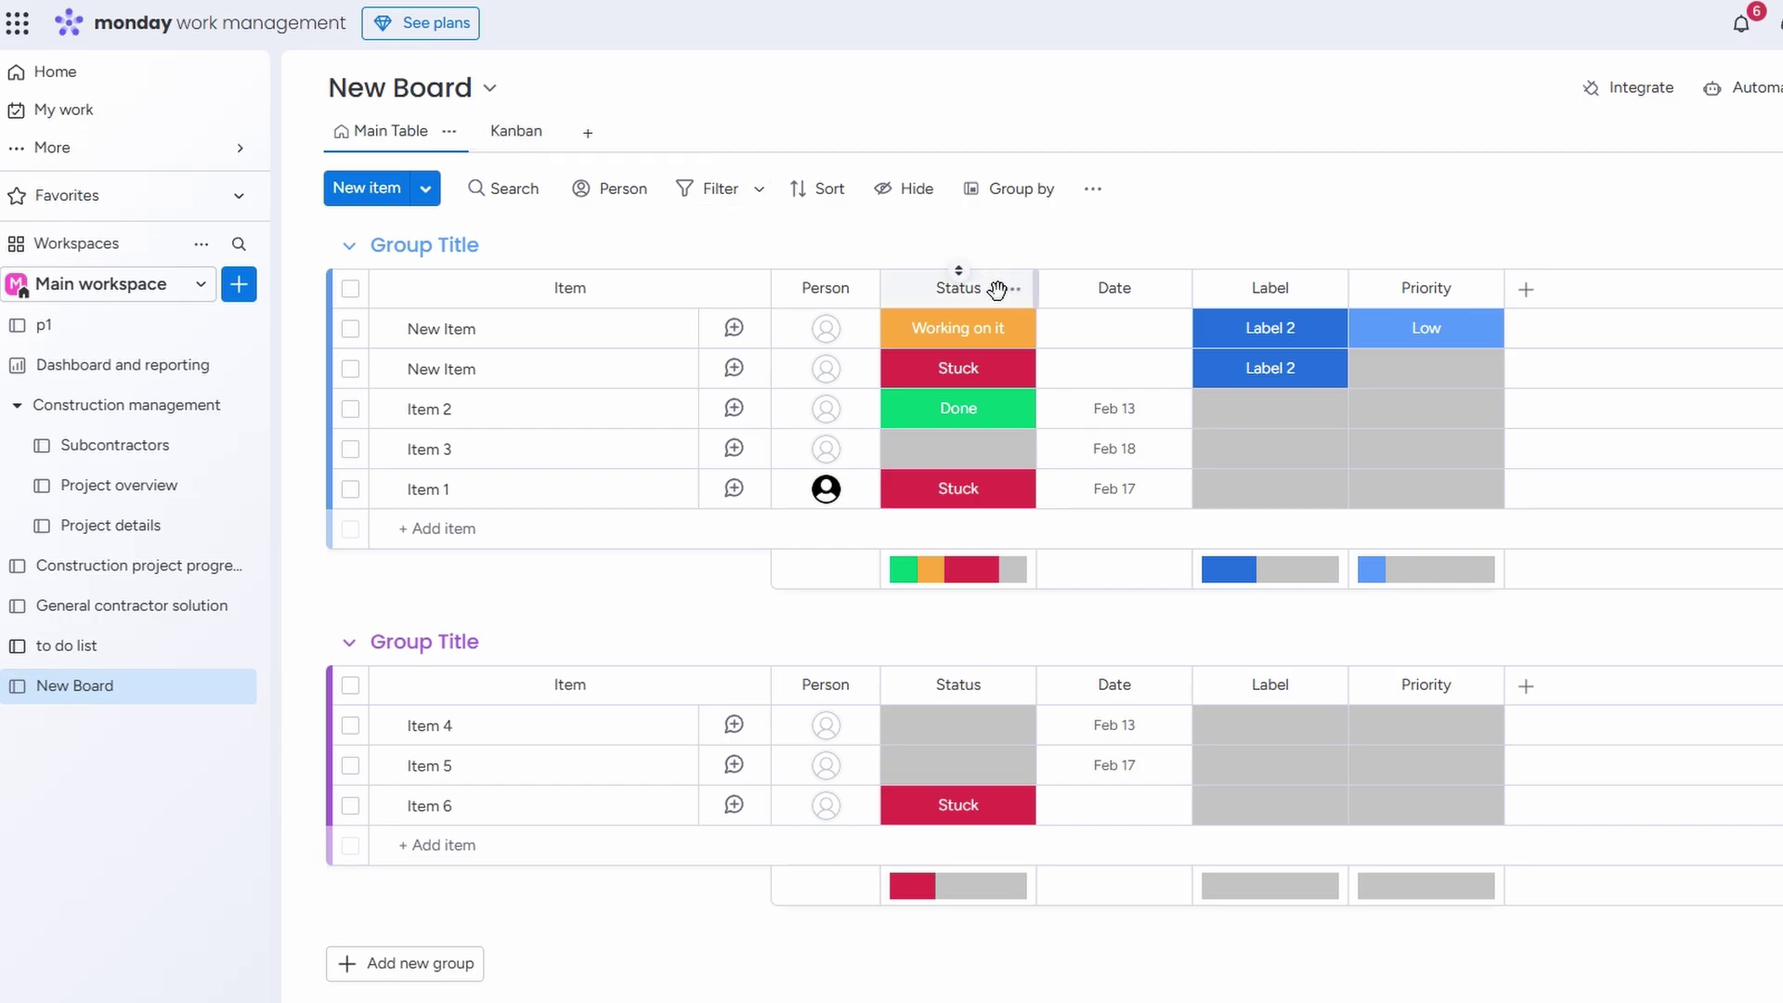
pyautogui.click(518, 132)
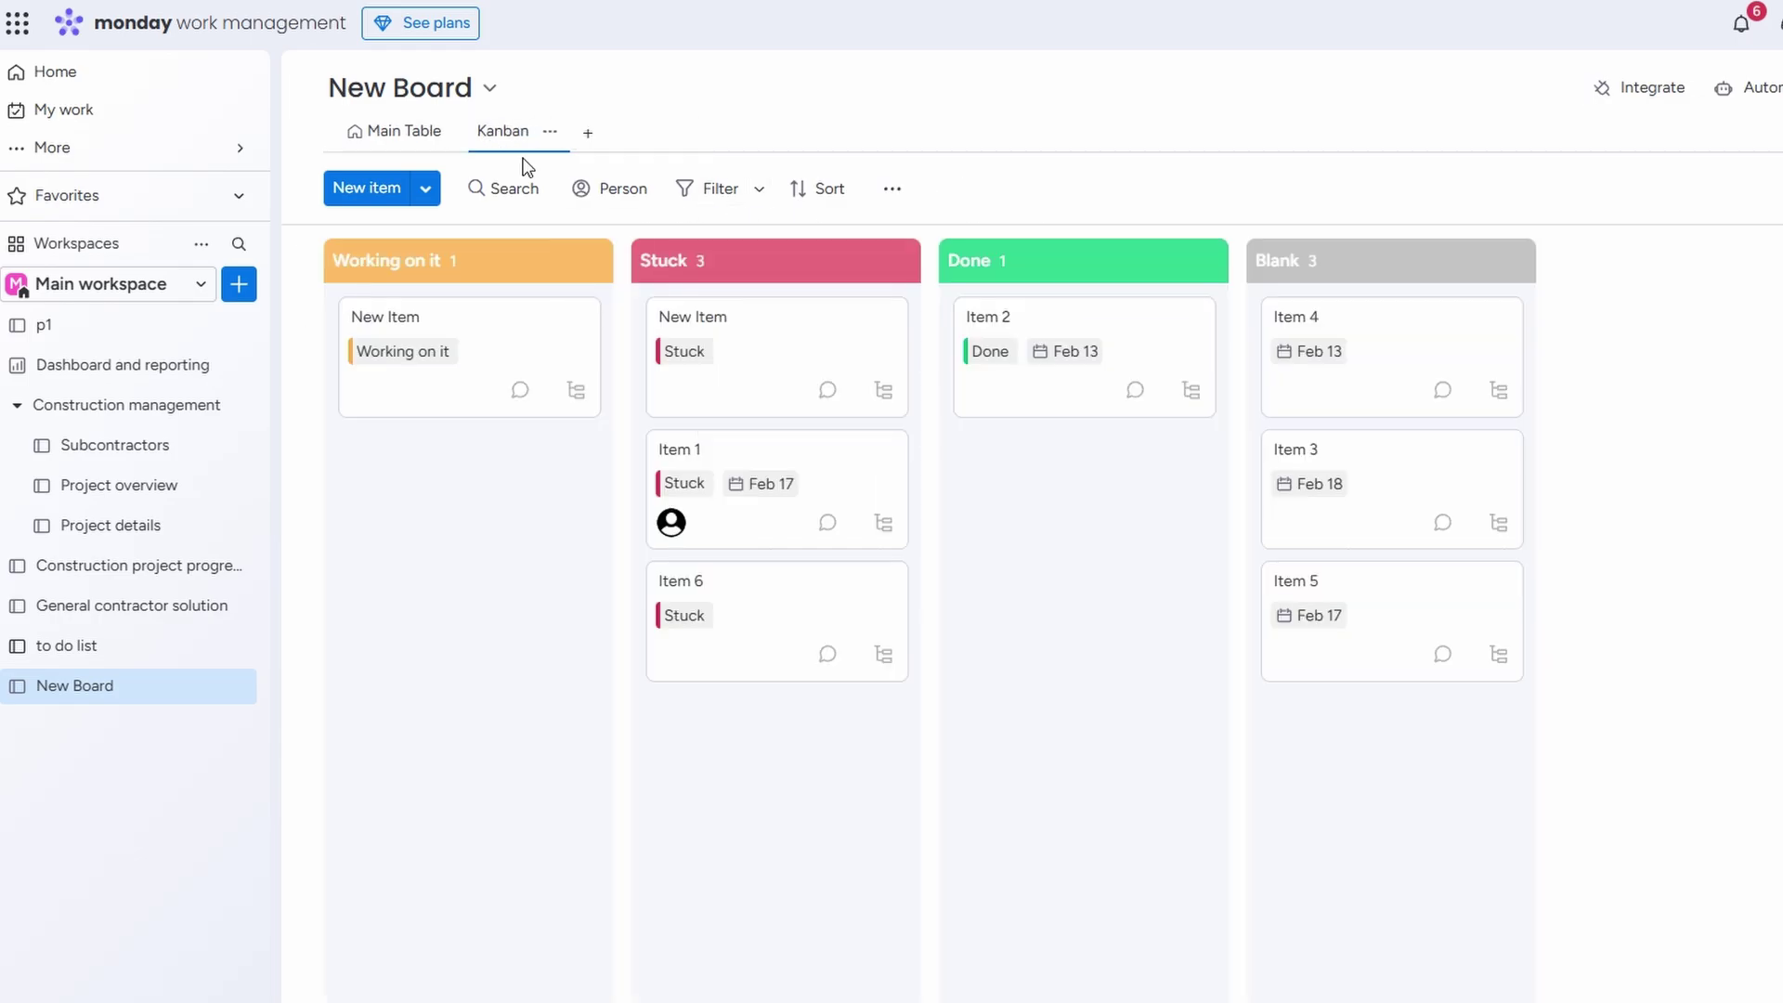